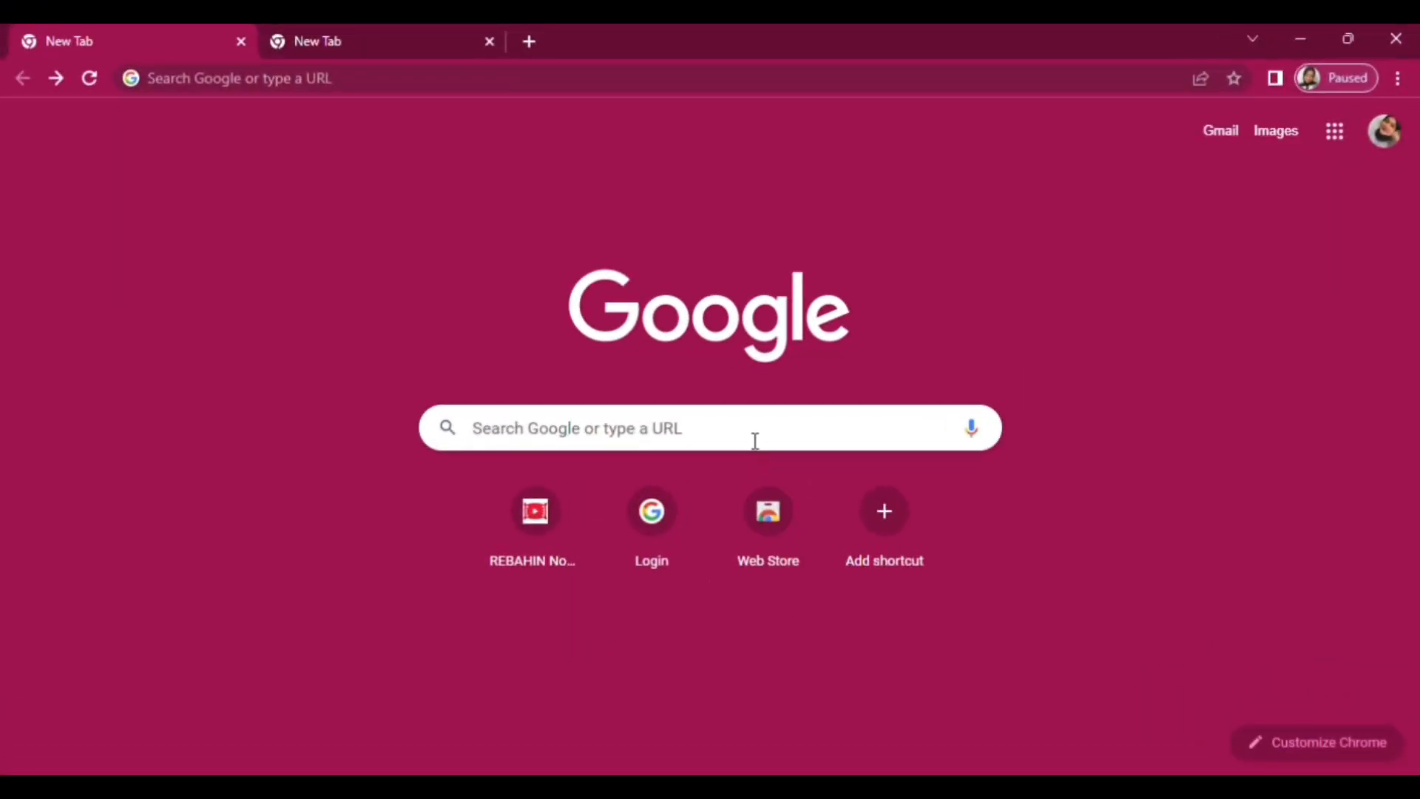
Search Google for "quizizz" and open the Quizizz - Free Online Quizzes site from the results.
left_click(626, 449)
left_click(625, 448)
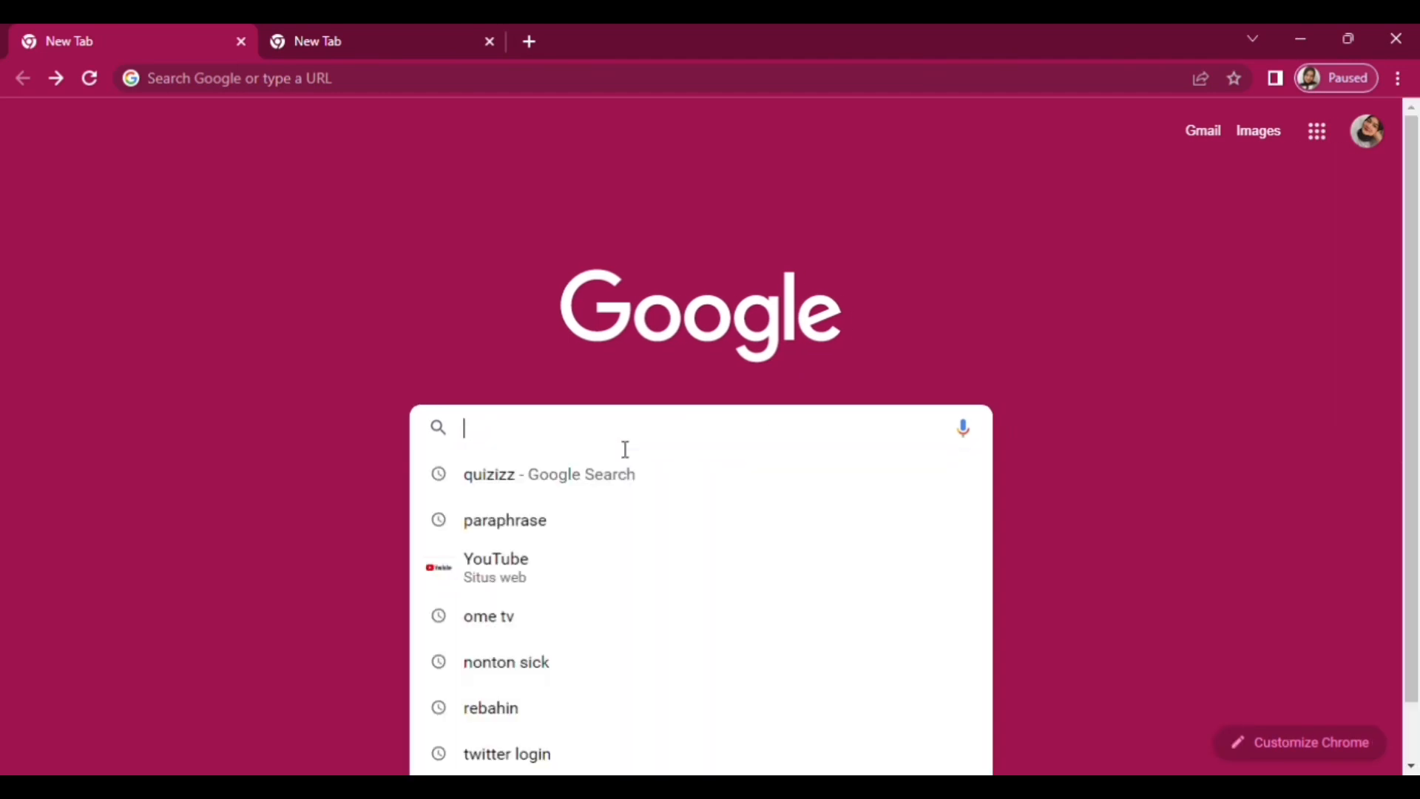
type("qui")
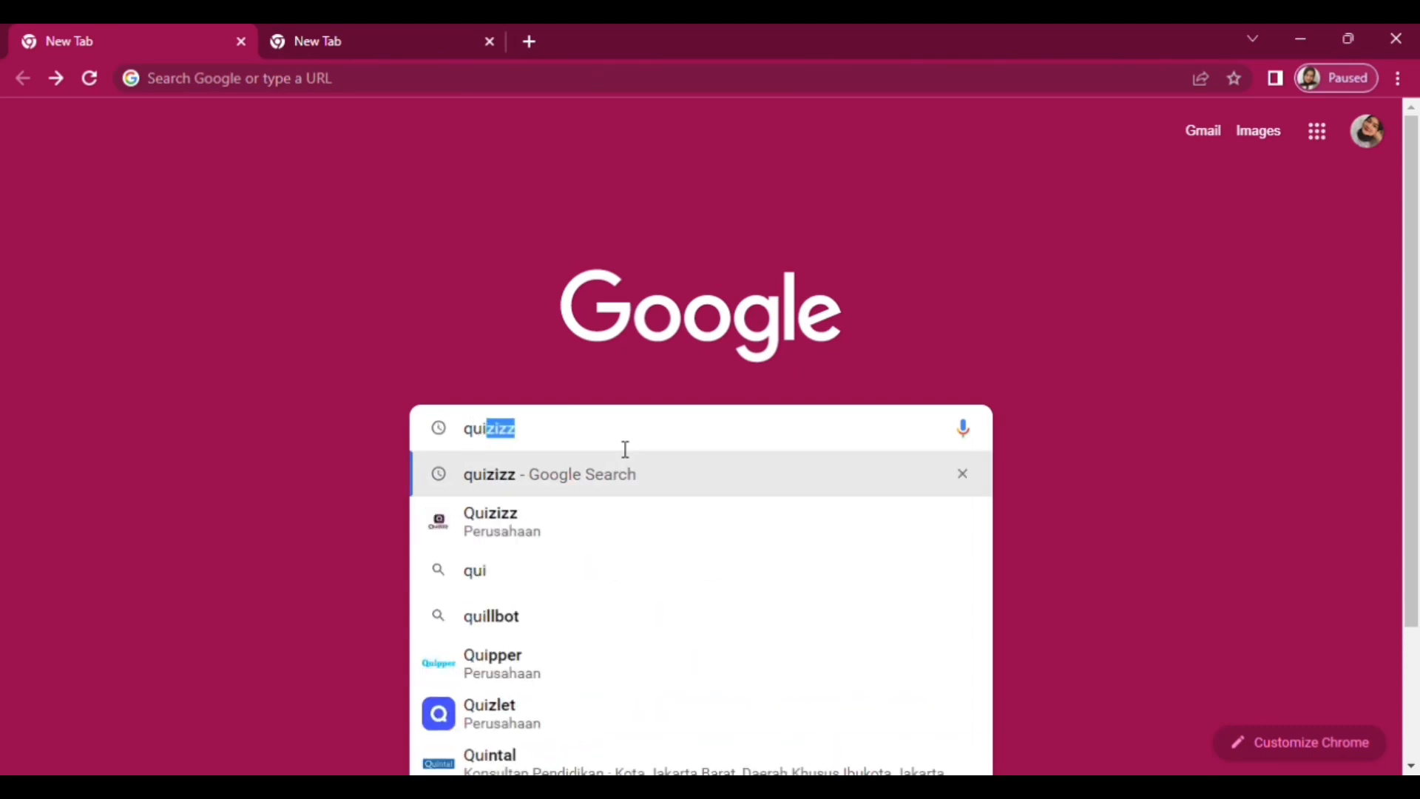
left_click(507, 476)
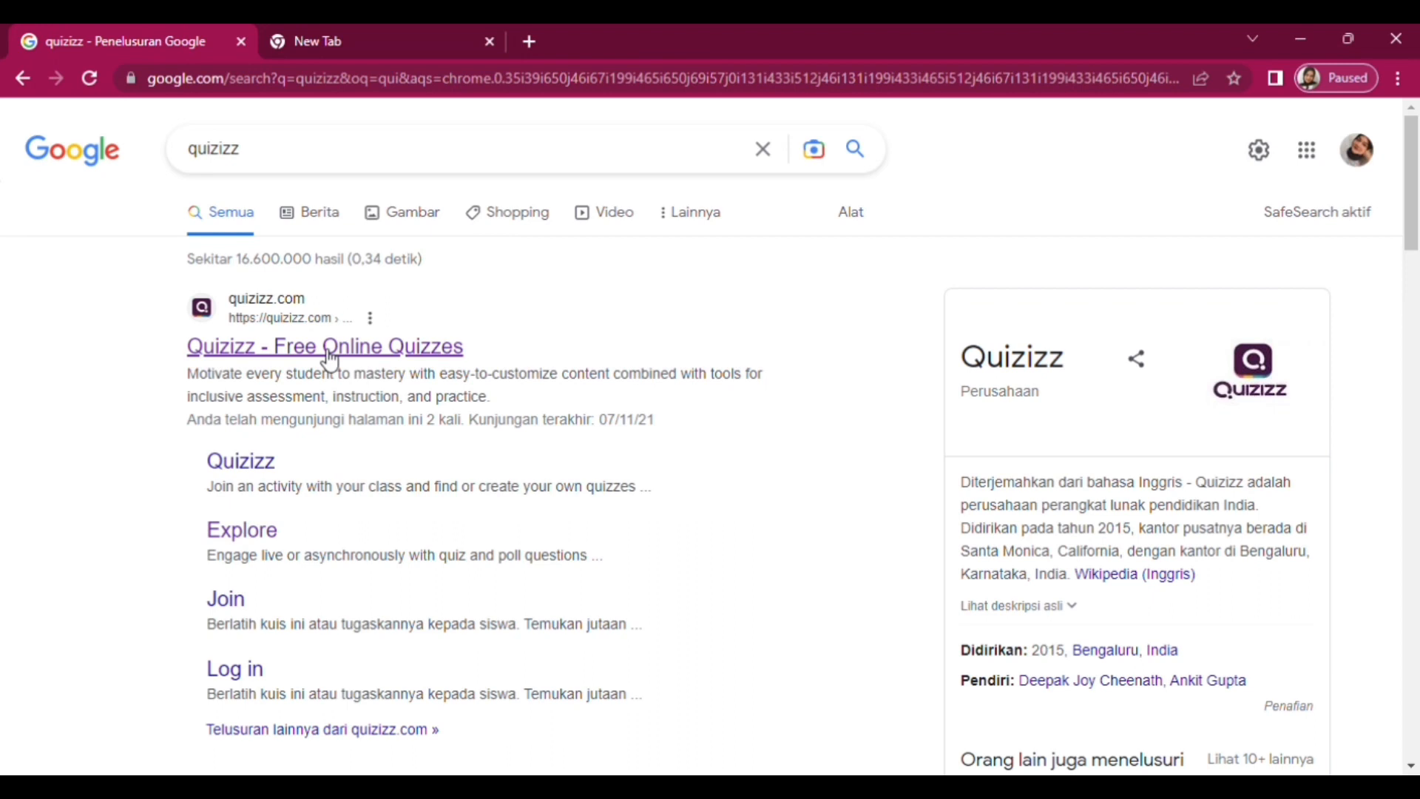
left_click(261, 357)
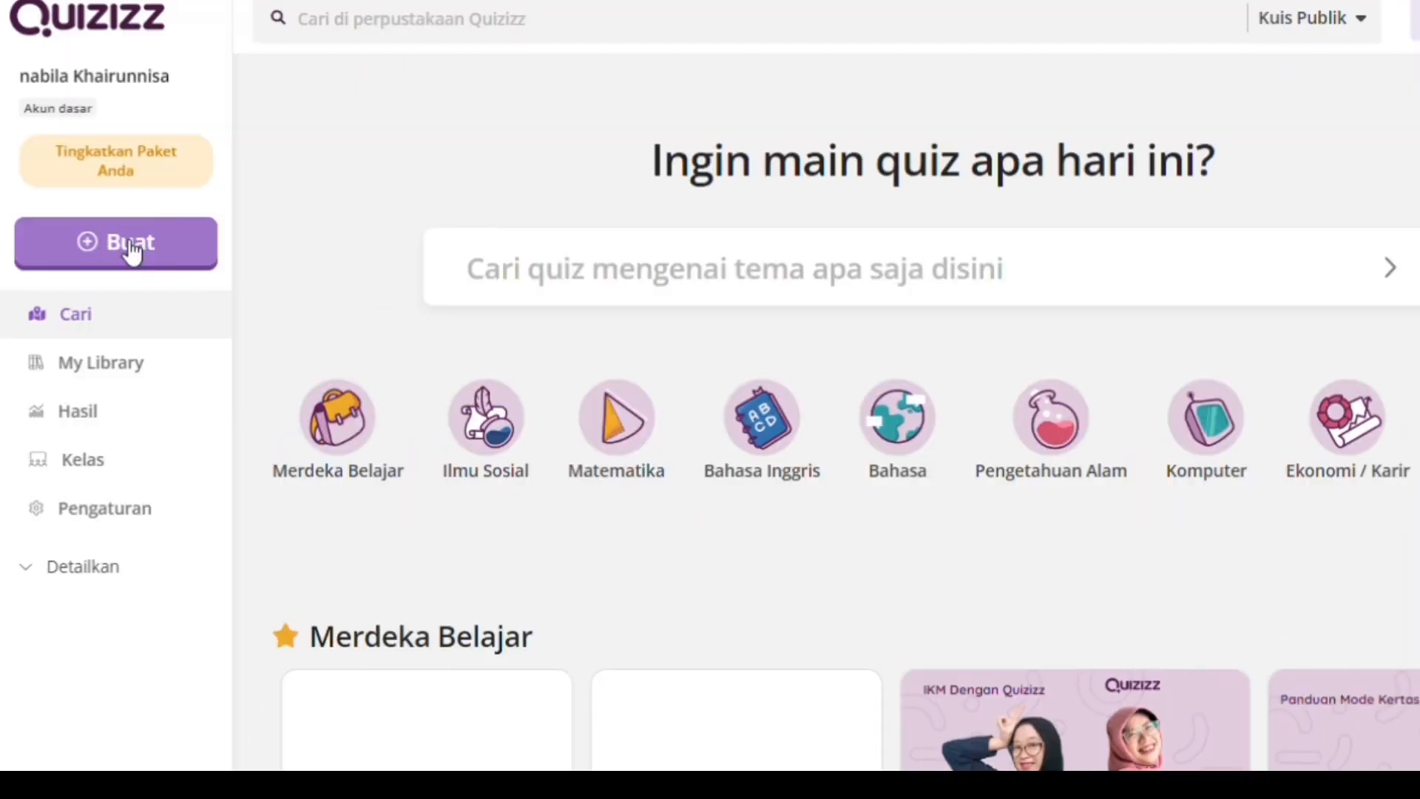
Create a new quiz and add a multiple-choice (Pilihan ganda) question to it.
left_click(113, 328)
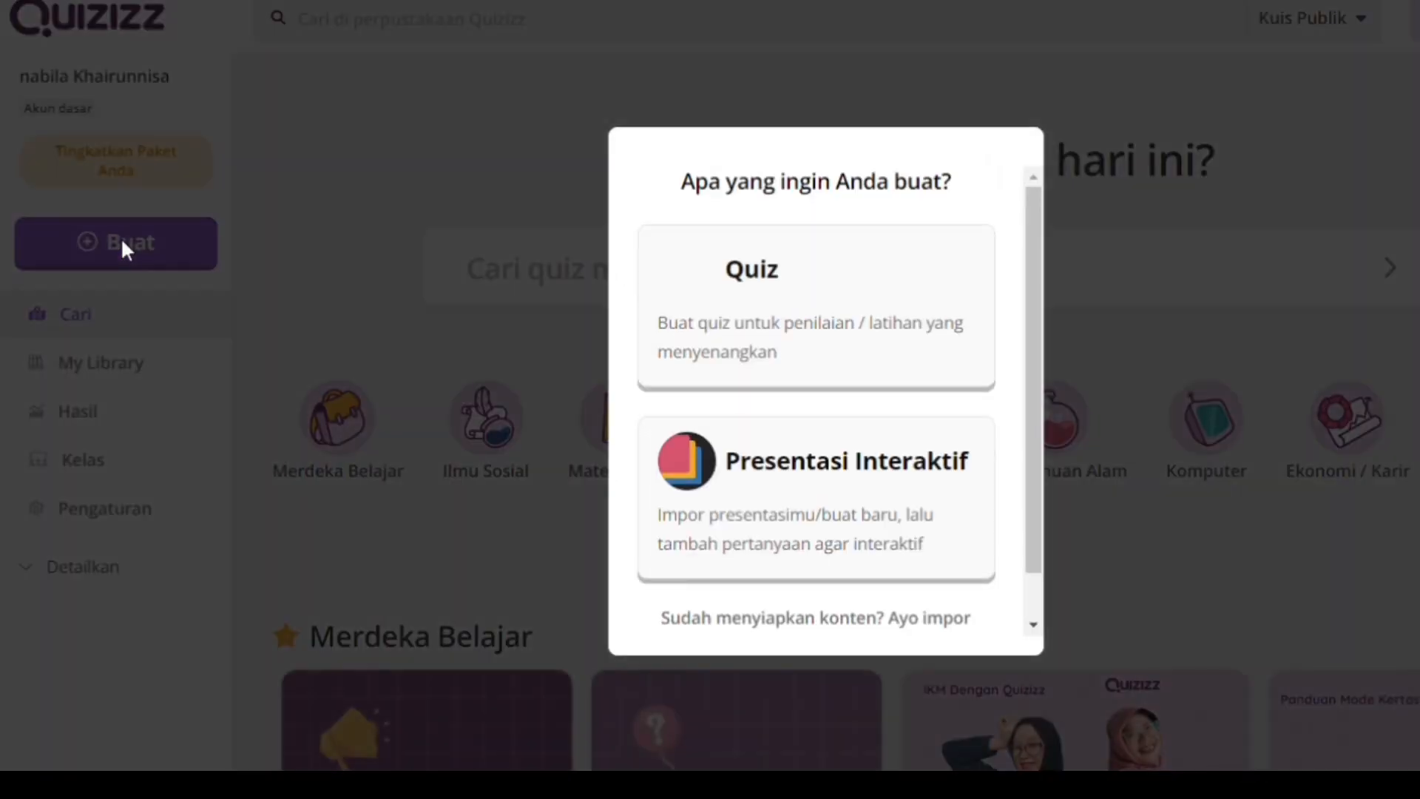
mouse_move(796, 330)
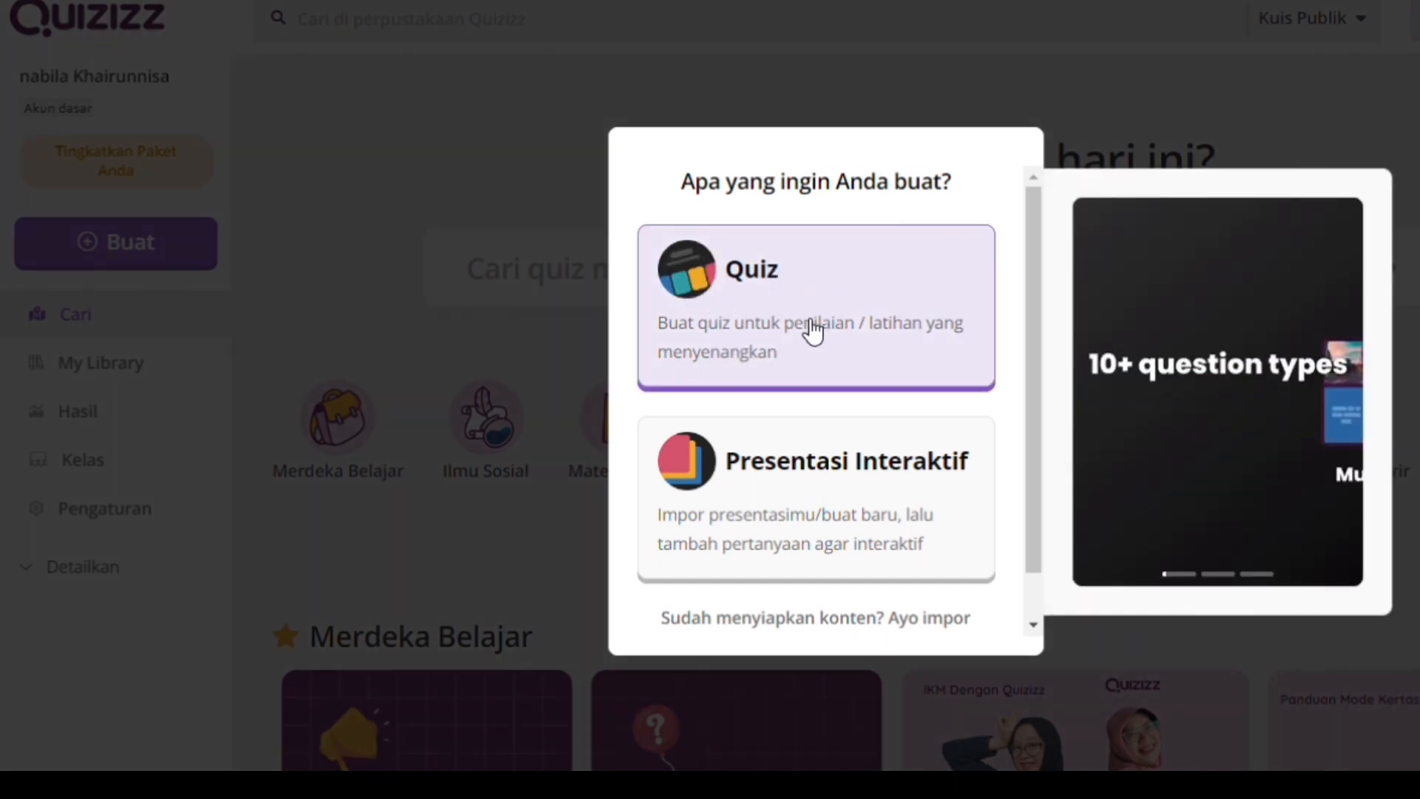
left_click(803, 319)
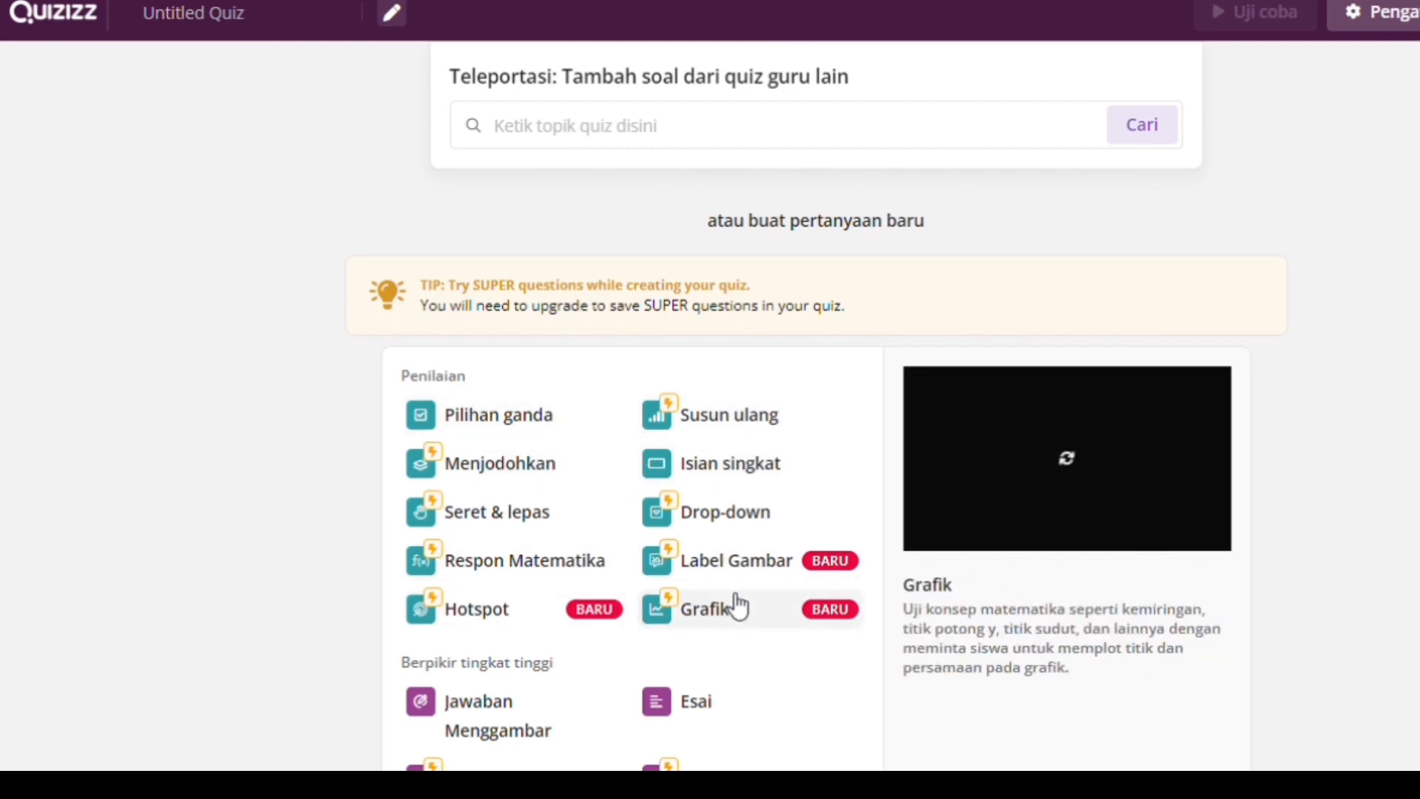
left_click(533, 428)
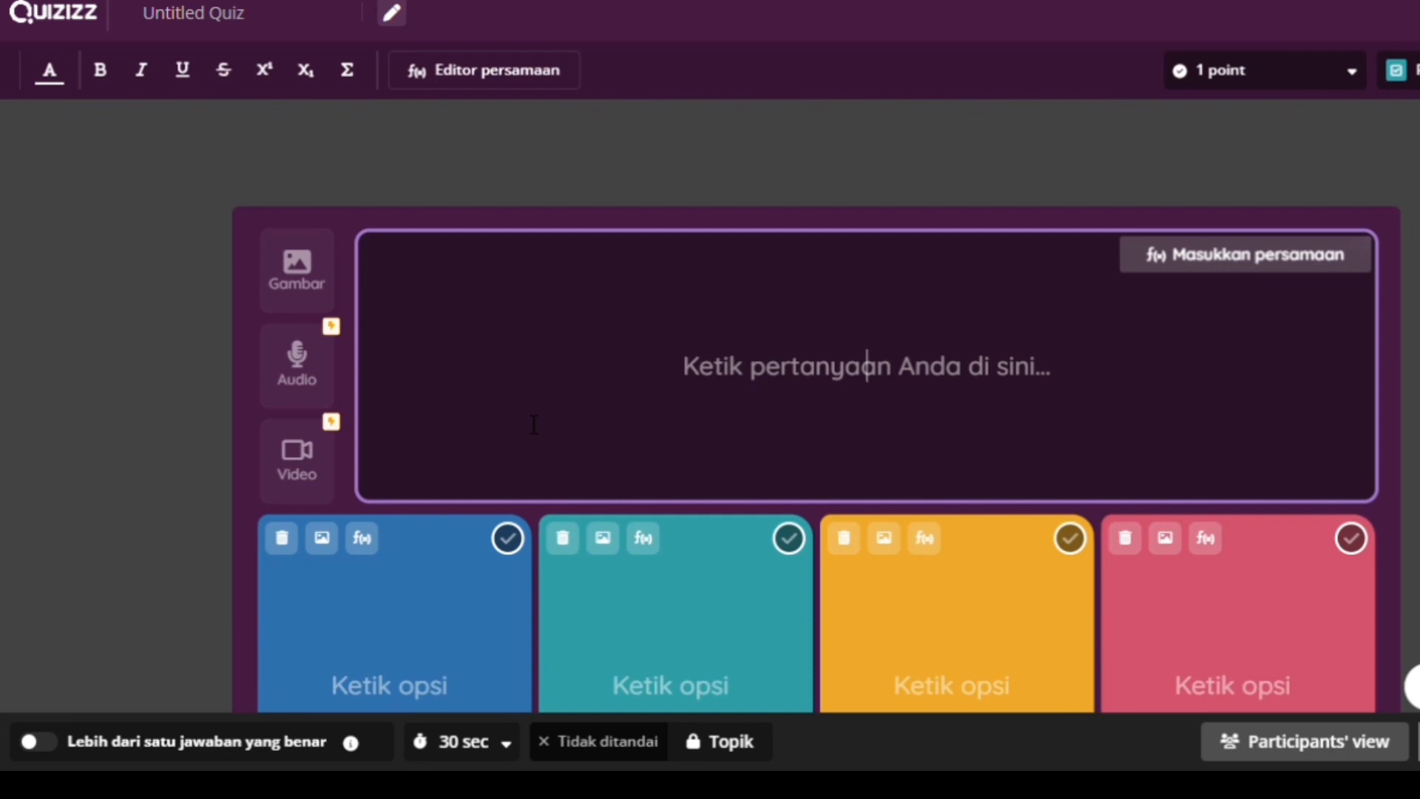
Enter the question "Ilmu pengetahuan didasarkan atas kegiatan berpikir secara logis dengan menggunakan rasio atau nalar. Pernyataan di atas merupakan syarat ilmu pengetahuan yang bersifat . . . .".
scroll(534, 425, "down", 3)
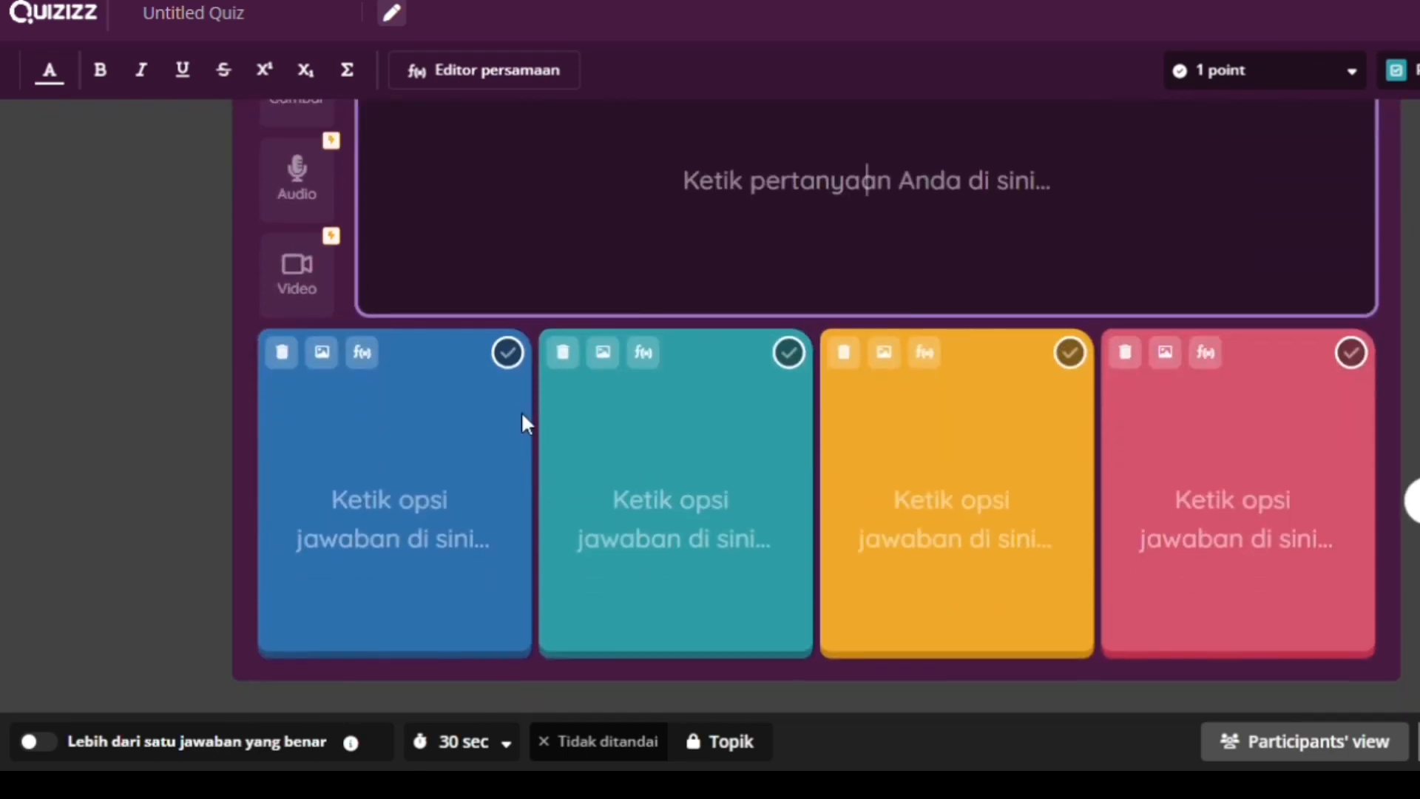
scroll(523, 424, "up", 1)
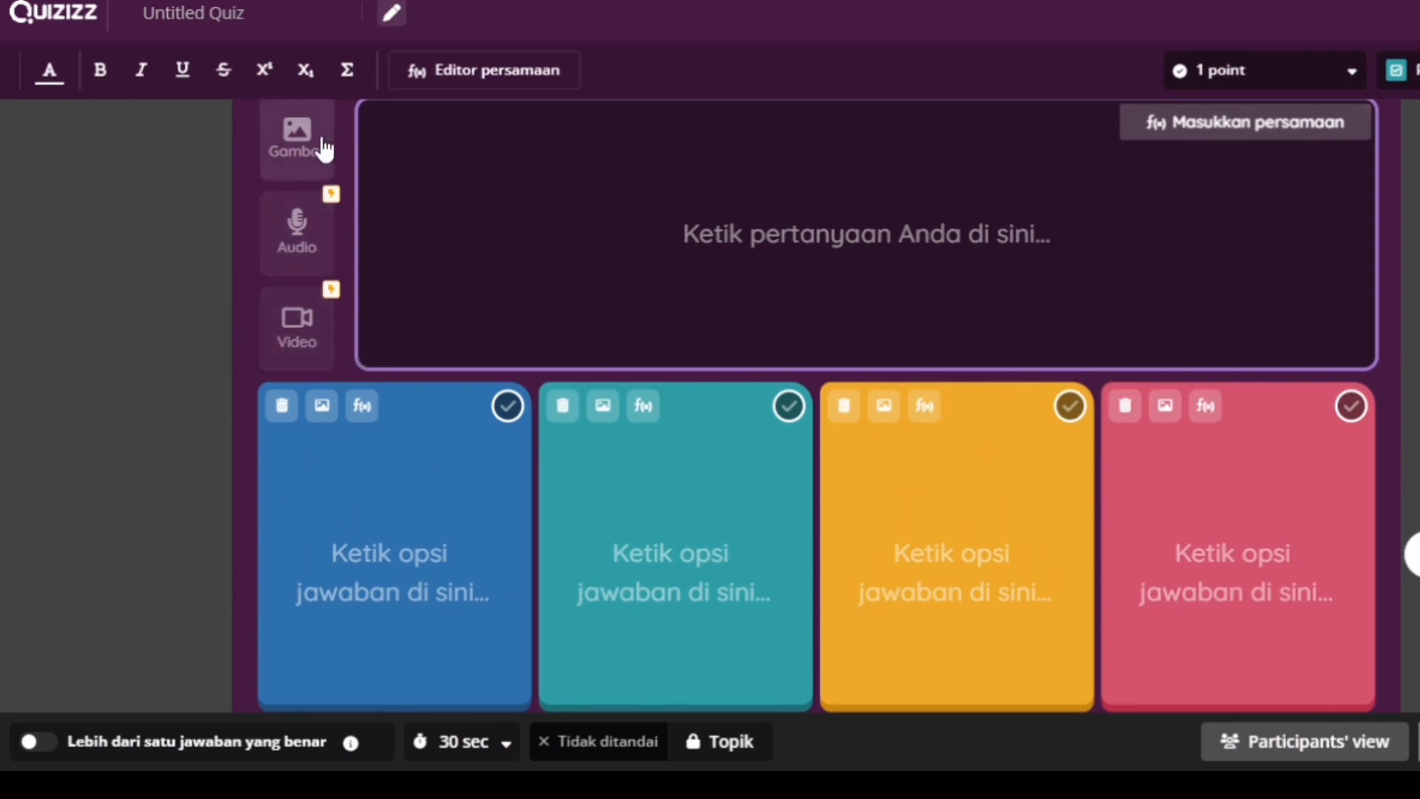
scroll(885, 346, "up", 1)
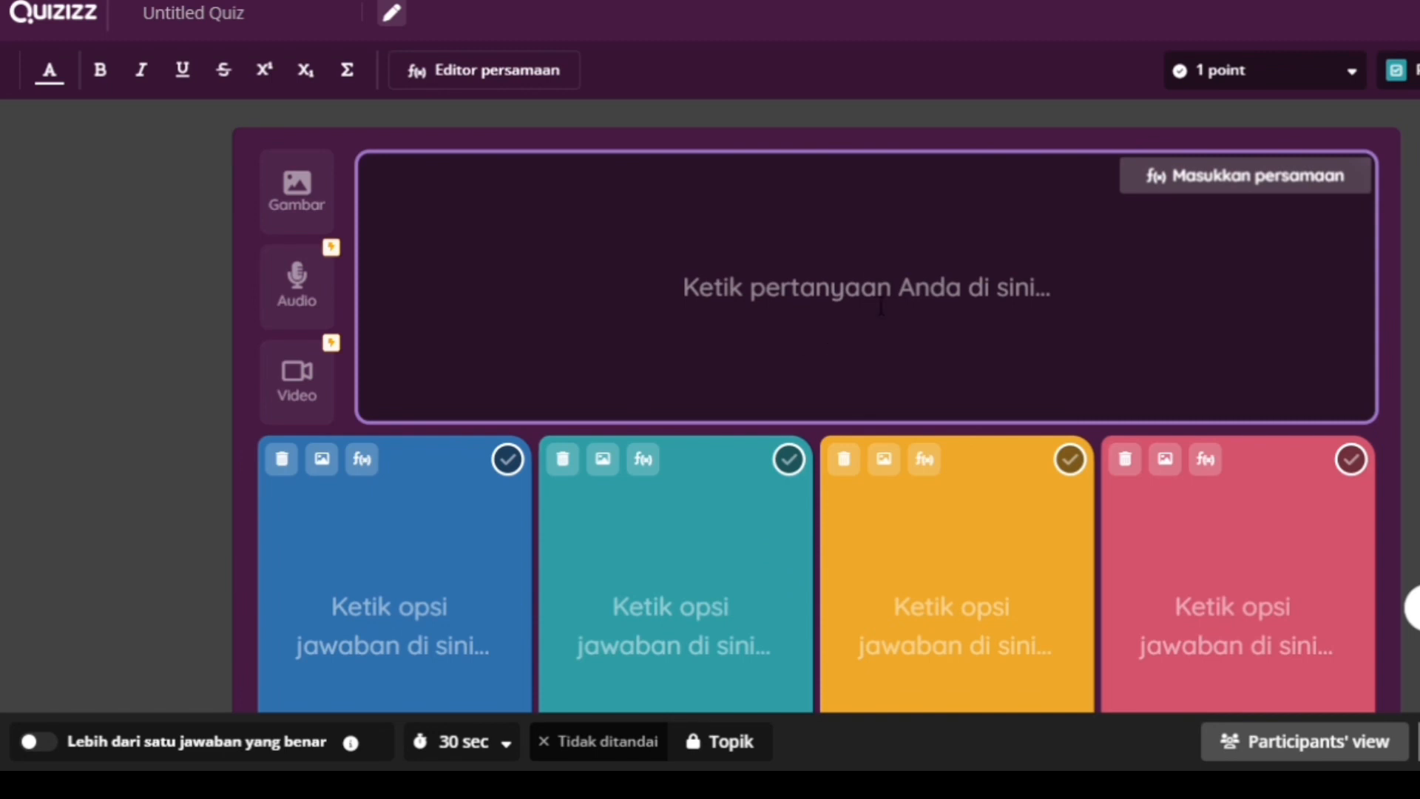
type("Ilmu pengetahuan didasarkan atas kegiatan berpikir secara logis dengan menggunakan rasio atau nalar. Pernyataan di atas merupakan syarat ilmu pengetahuan yang bersifat . . . .")
Fill in the first answer option with "a. rasional" and the second with "b.empiris".
scroll(880, 306, "down", 1)
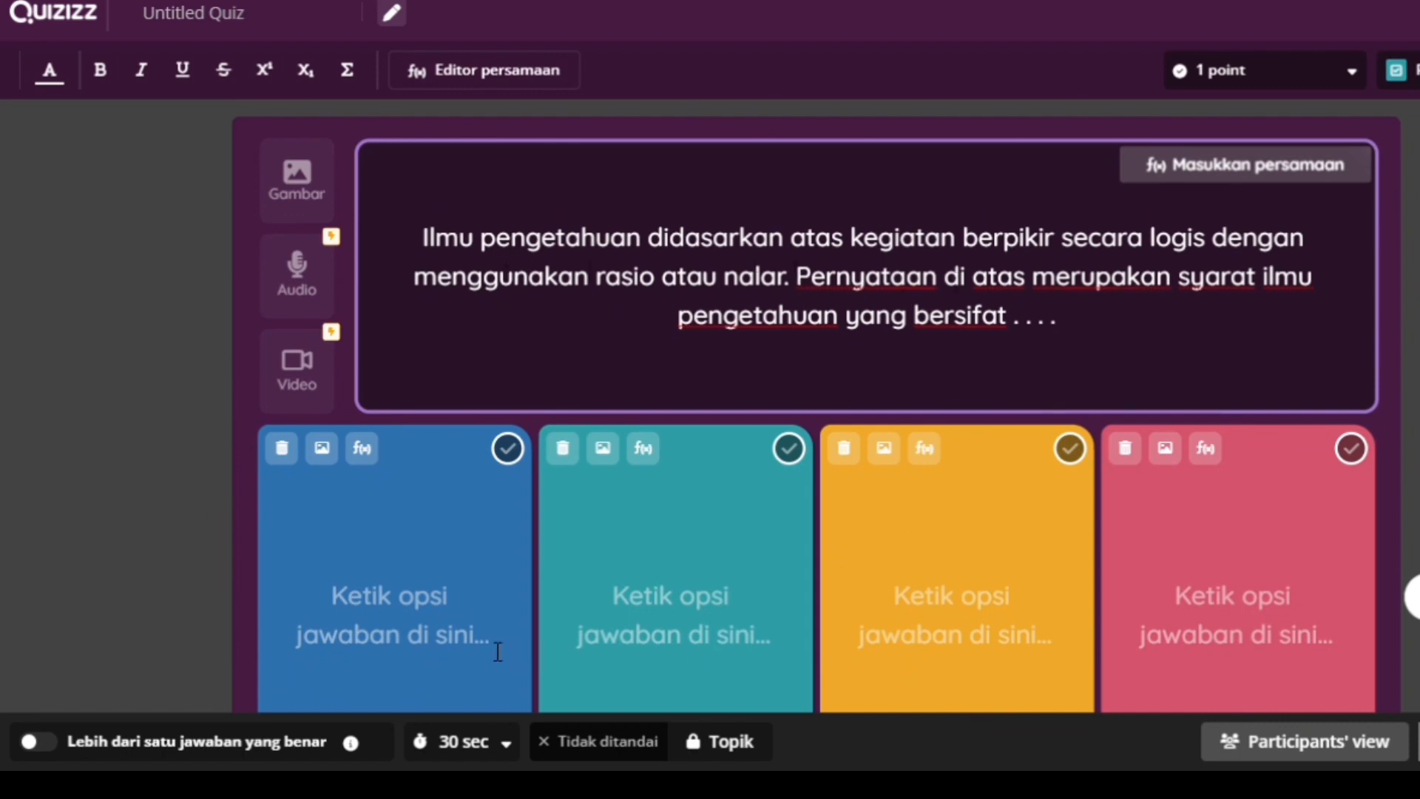
left_click(442, 611)
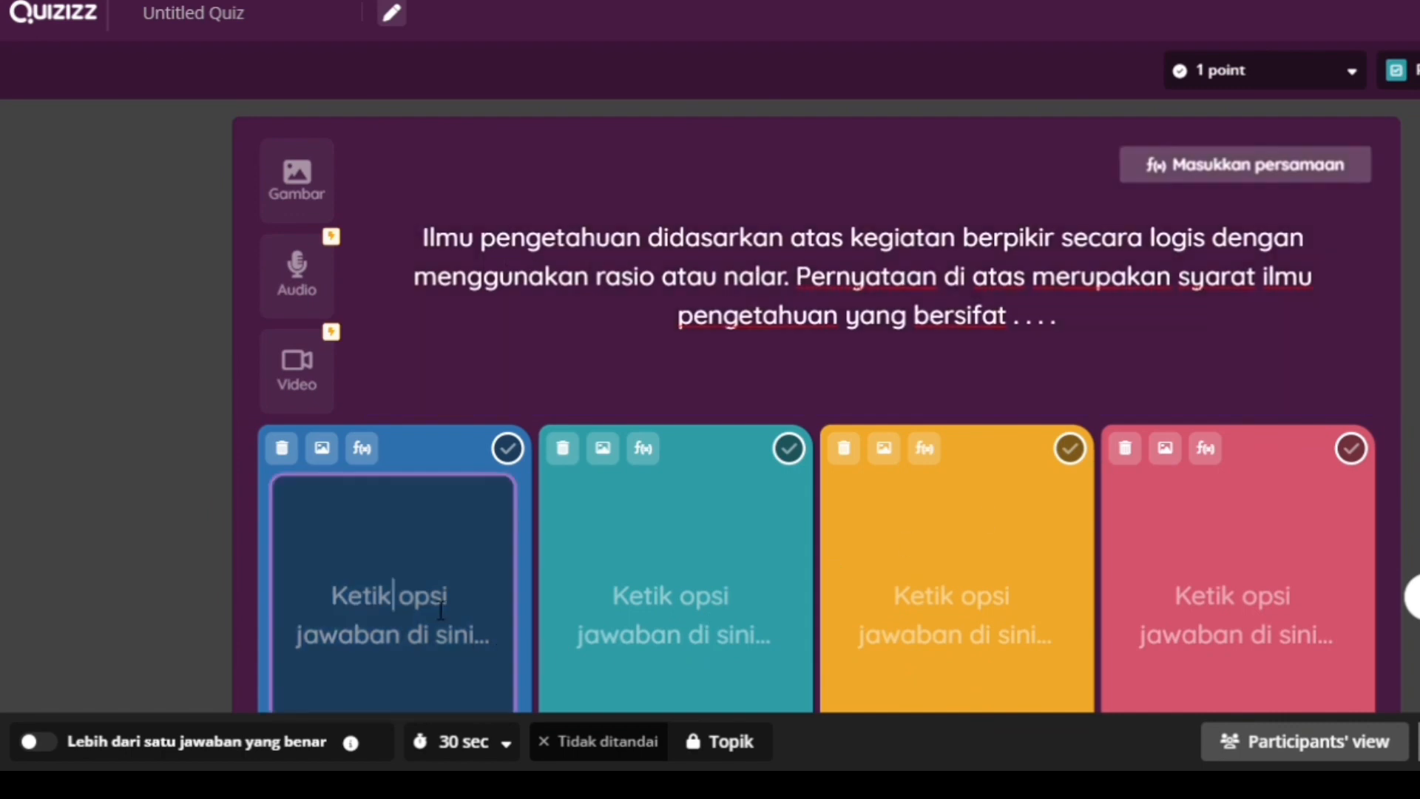
scroll(441, 611, "down", 2)
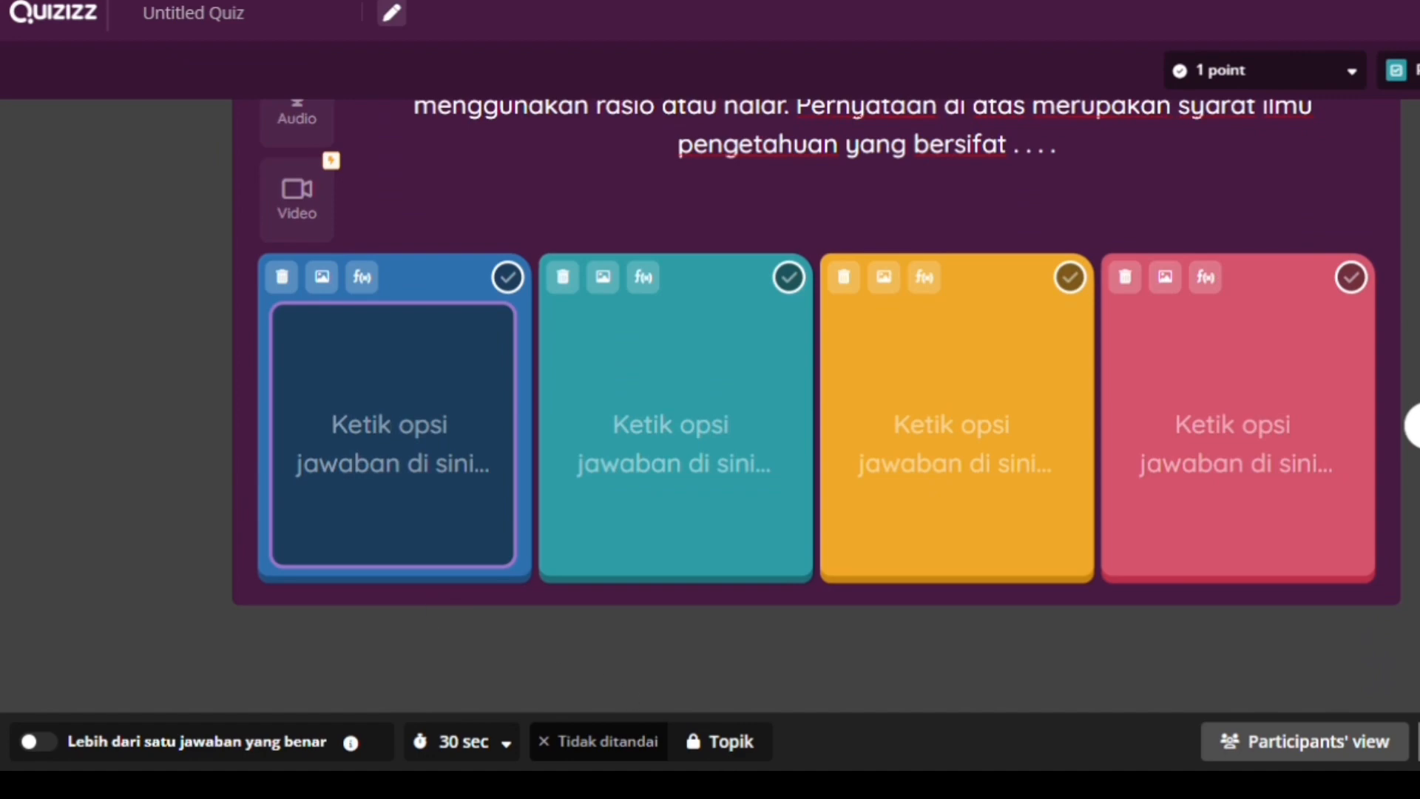
left_click(371, 406)
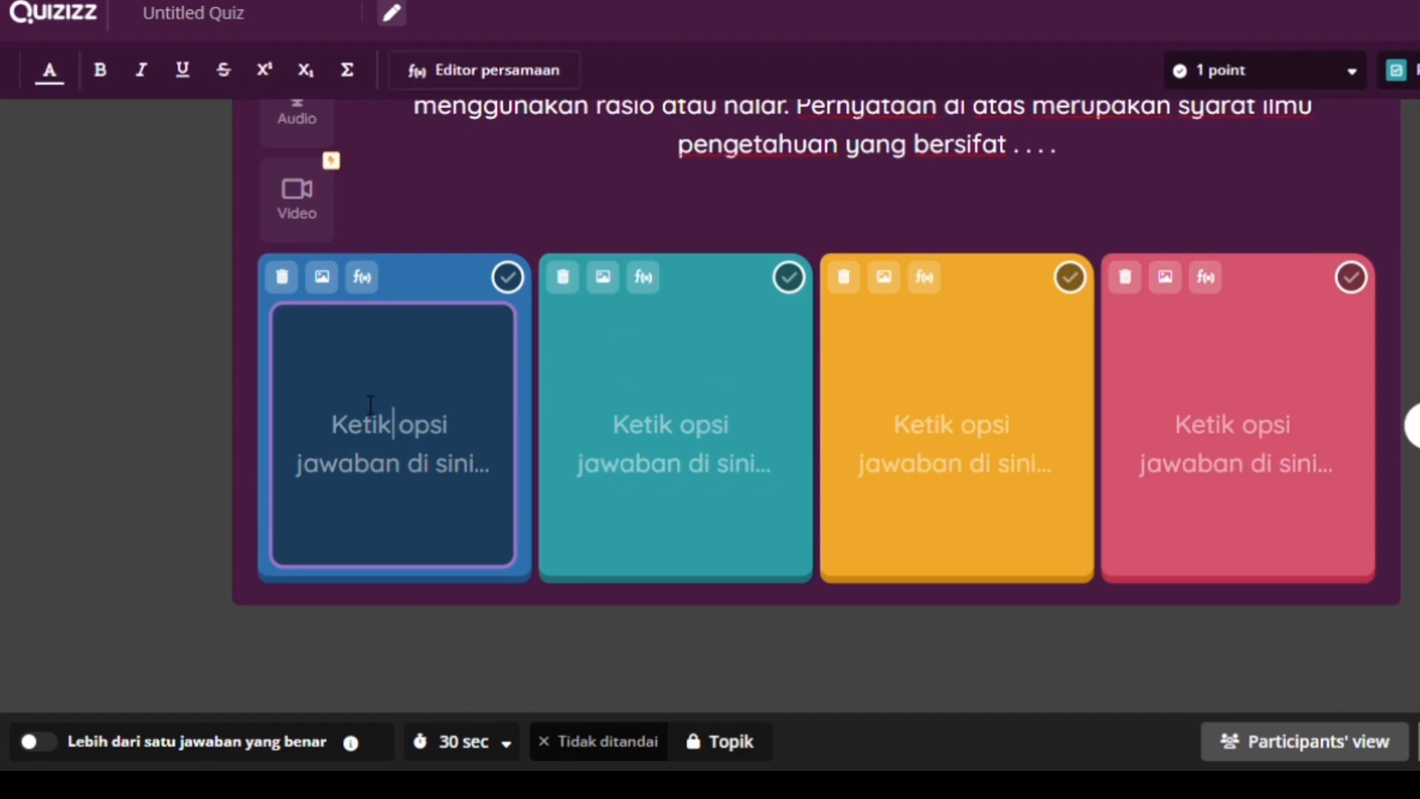
type("a. rasional")
left_click(704, 494)
type("b")
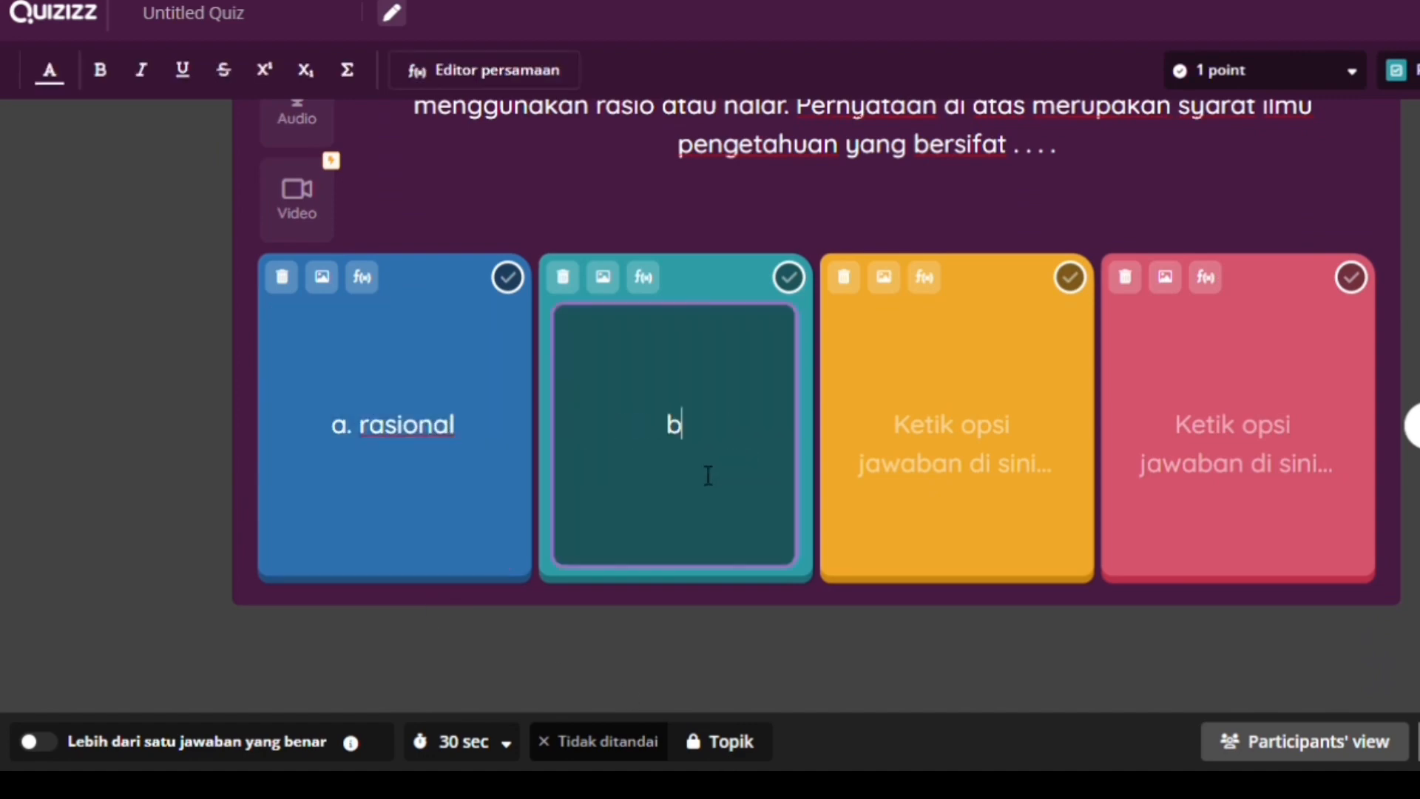
type(".empiris")
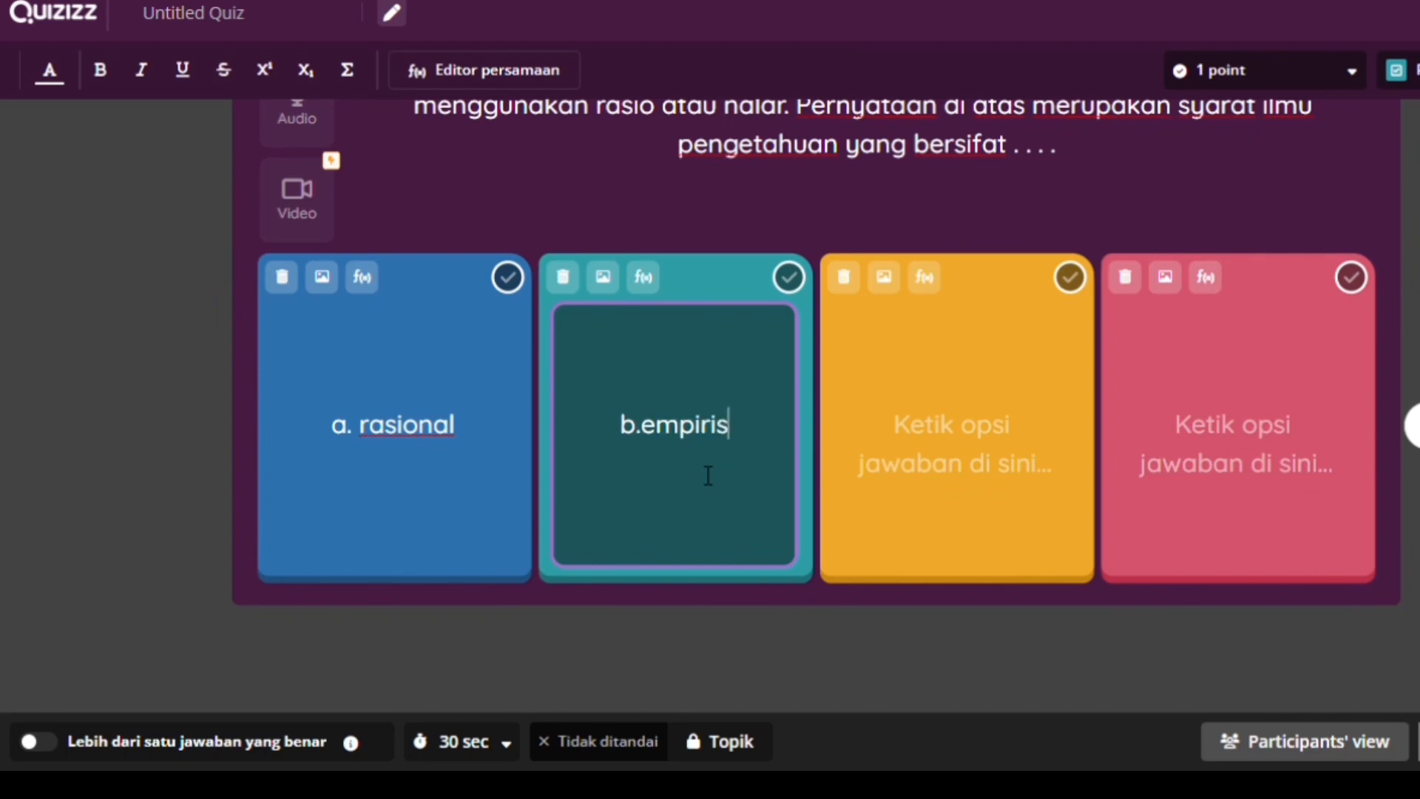
Fill in the third answer option with "c.objektif" and the fourth with "d. akumulatif".
left_click(1003, 423)
type("c.o")
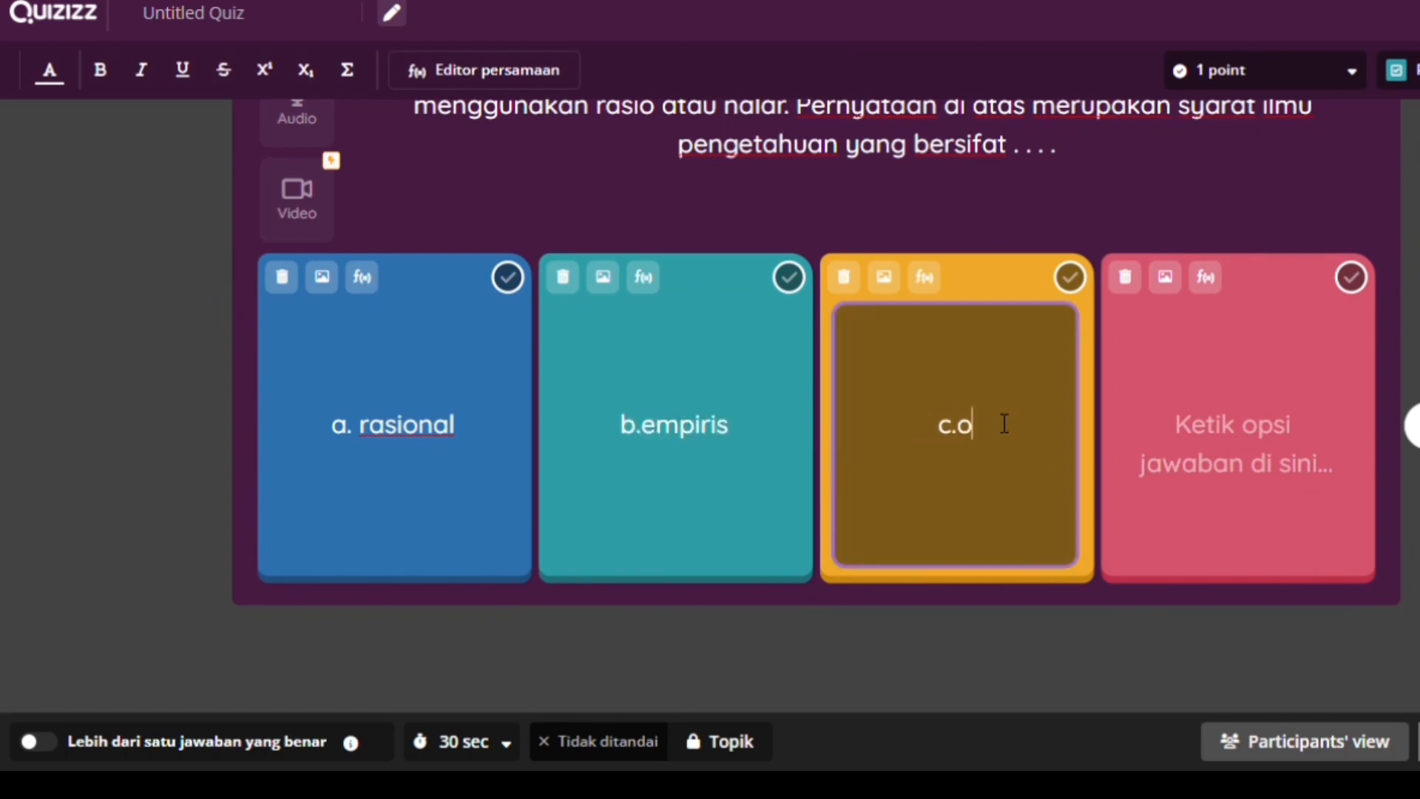
type("bjektif")
left_click(1274, 477)
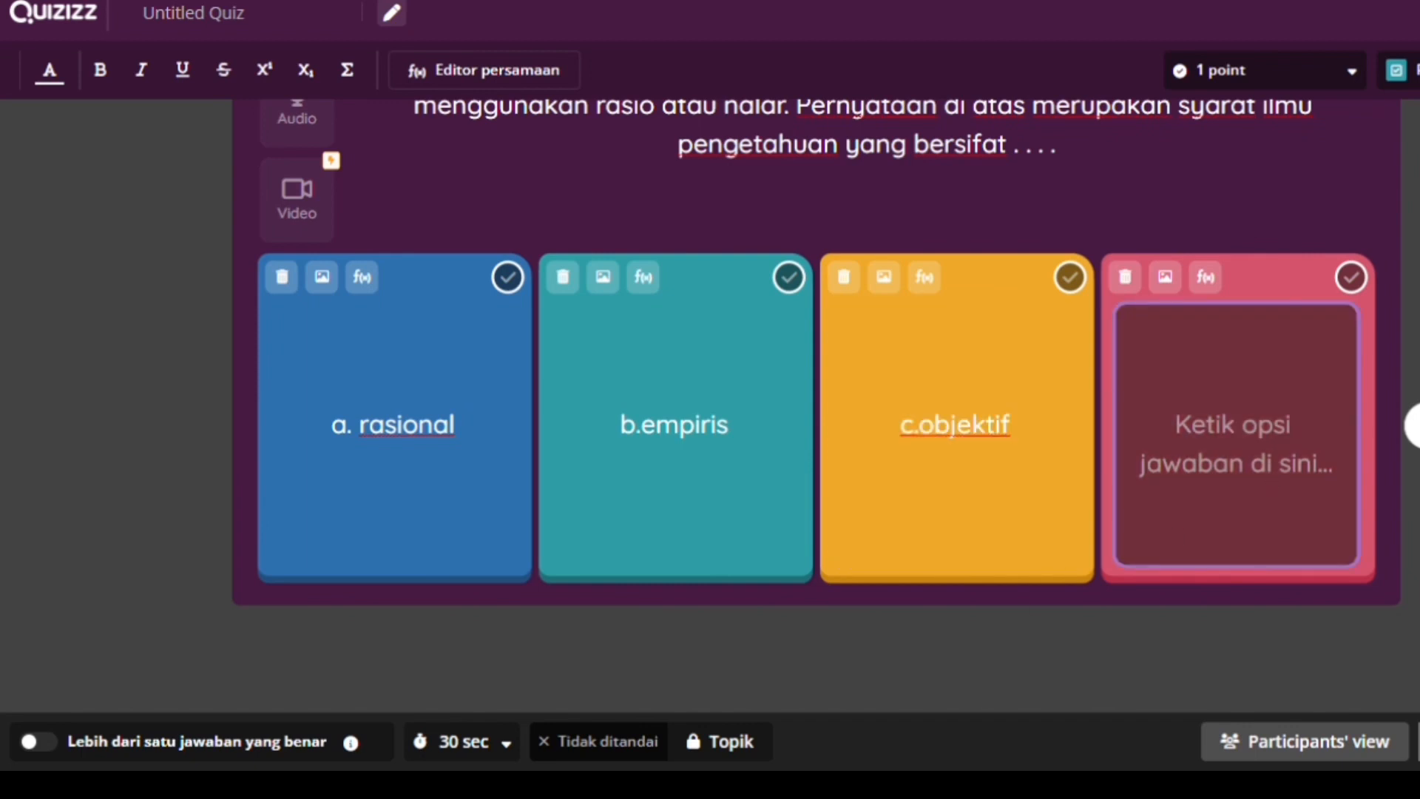
left_click(1205, 488)
type("d. ")
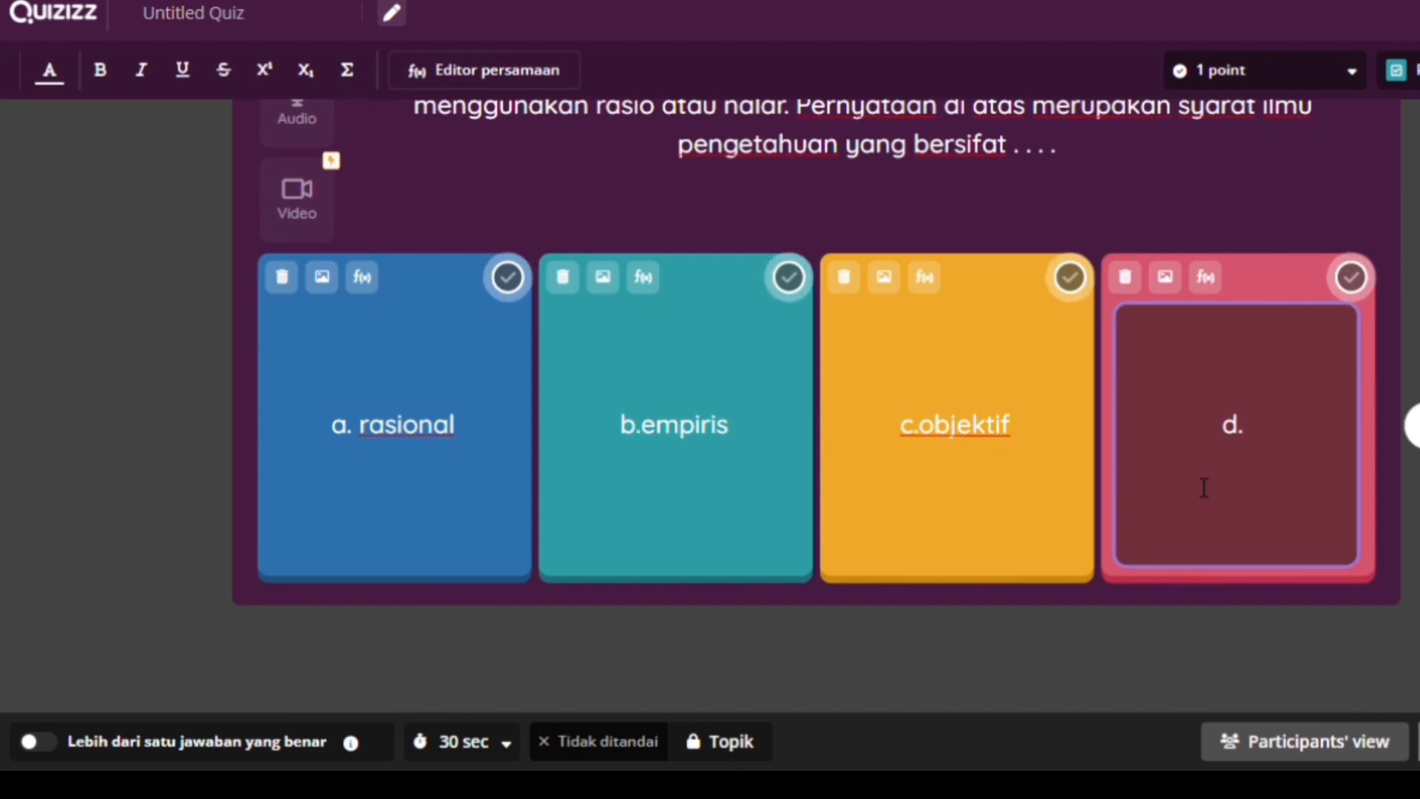
type("akumu")
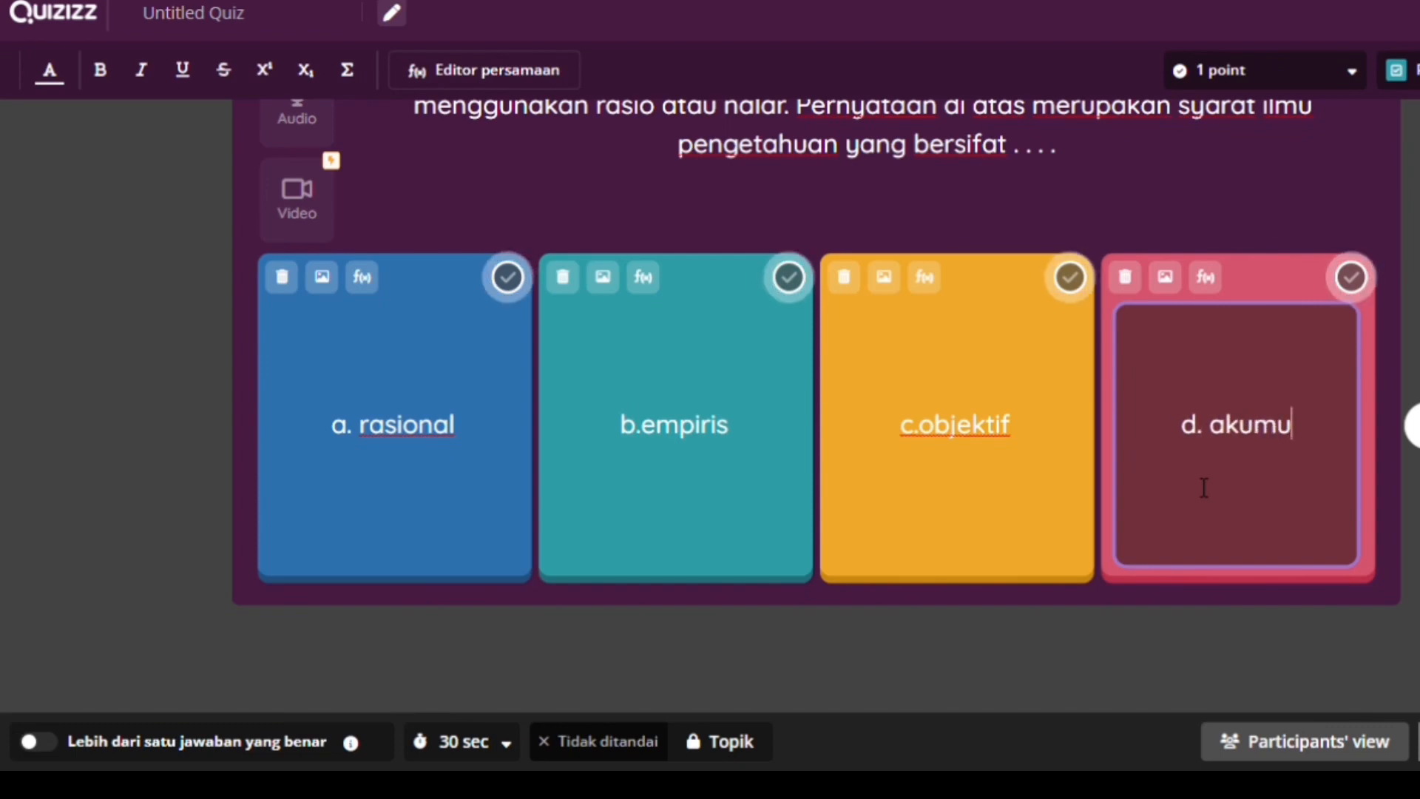
type("latif")
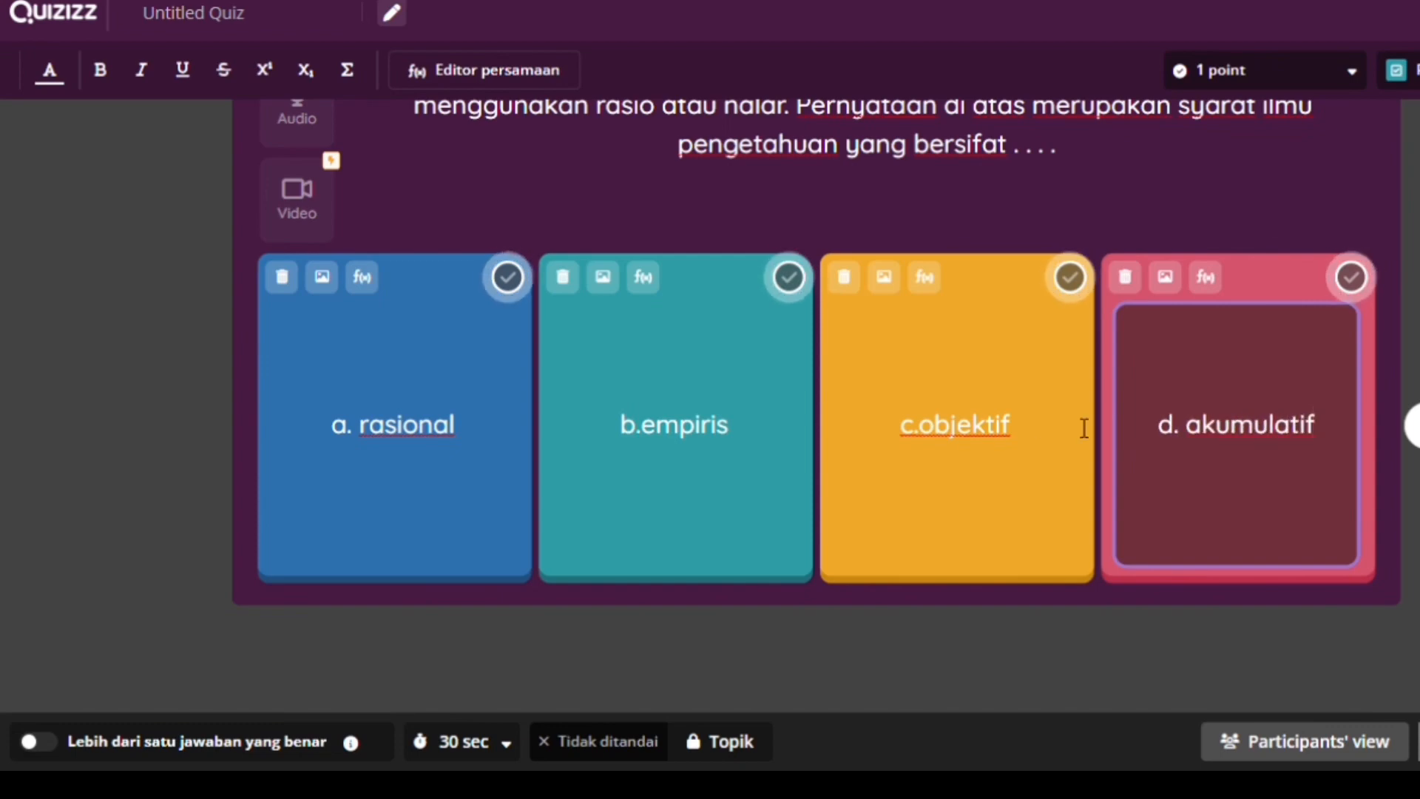
Insert a space after the letter prefixes so the options read "c. objektif" and "b. empiris".
left_click(929, 440)
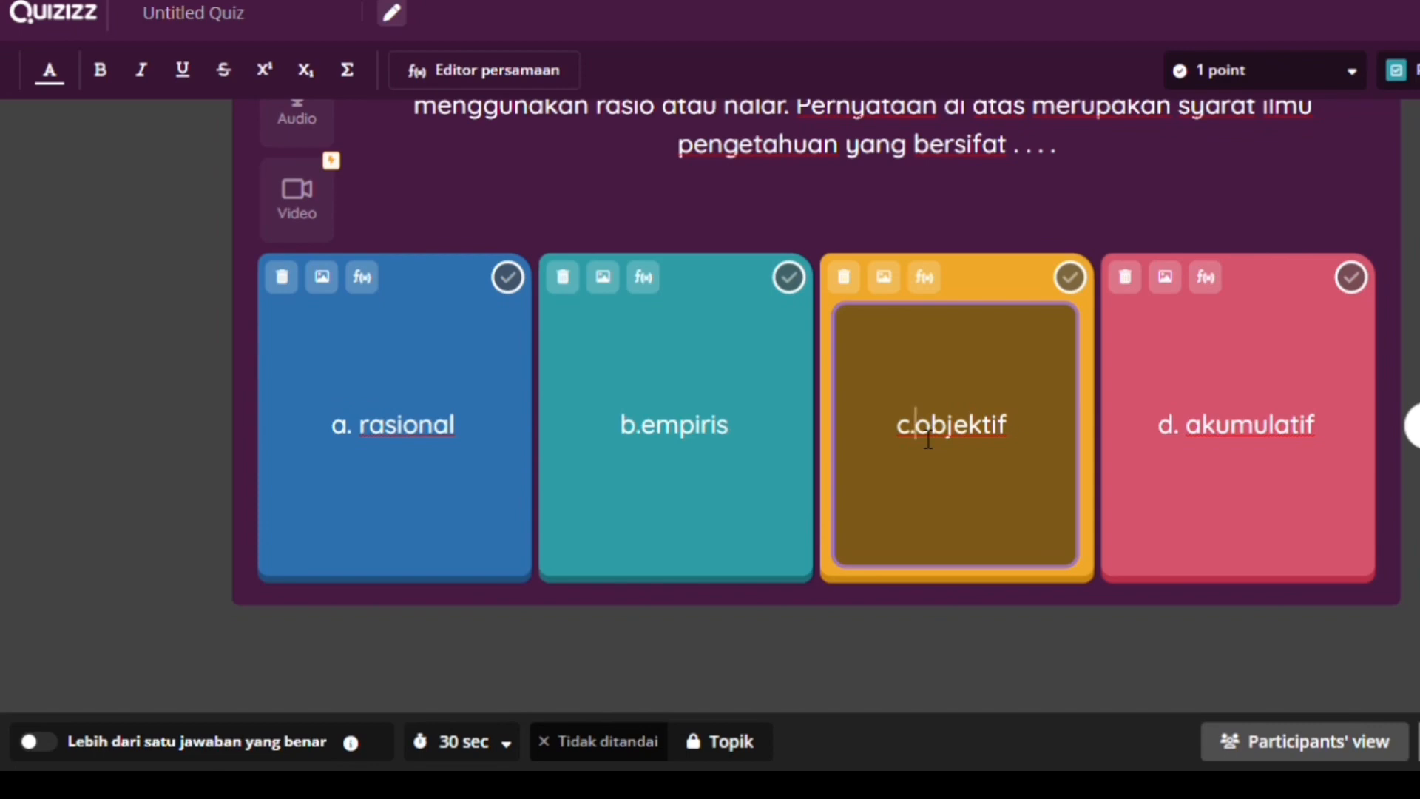
left_click(648, 439)
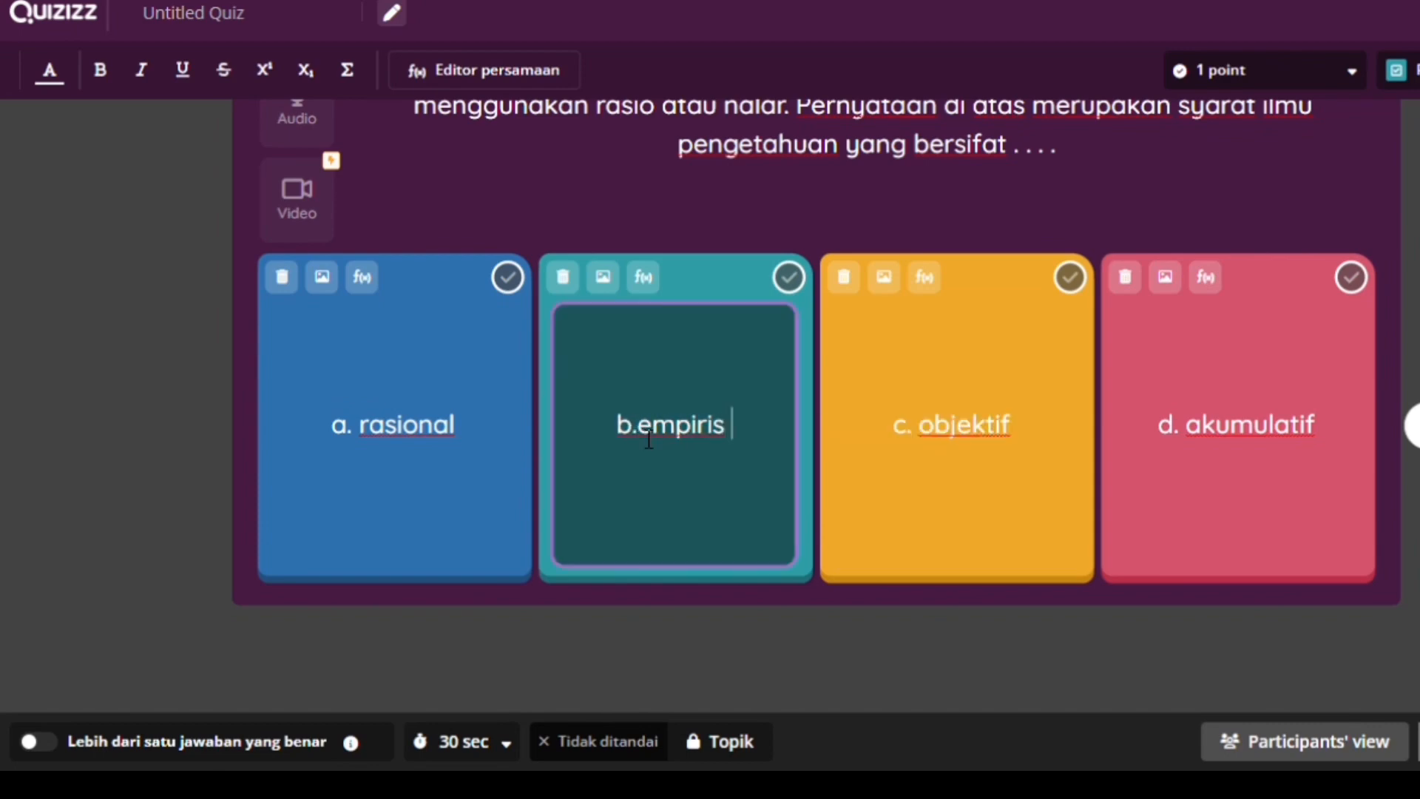
left_click(642, 439)
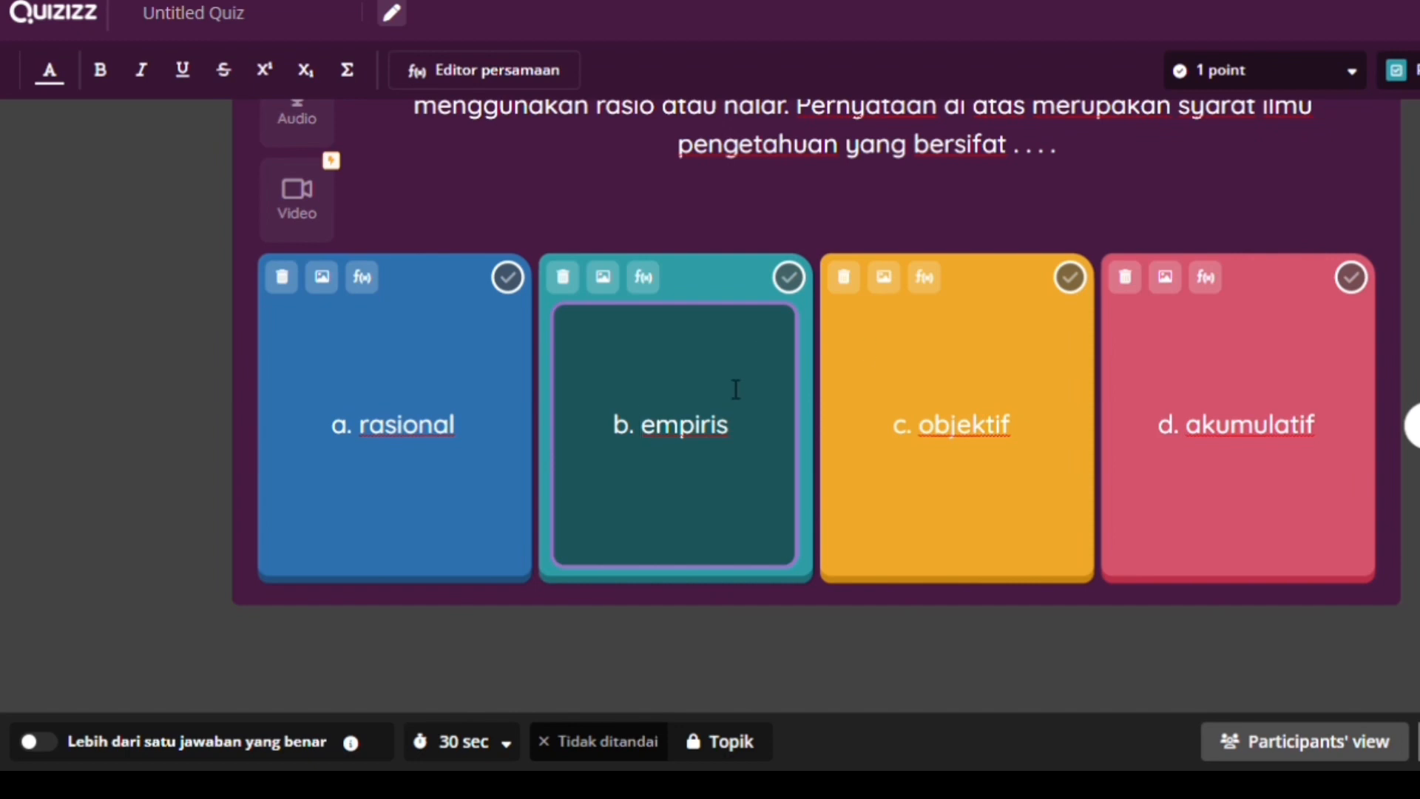
Mark "a. rasional" as the correct answer and set the question's time limit to 20 seconds (20 detik).
scroll(502, 400, "up", 2)
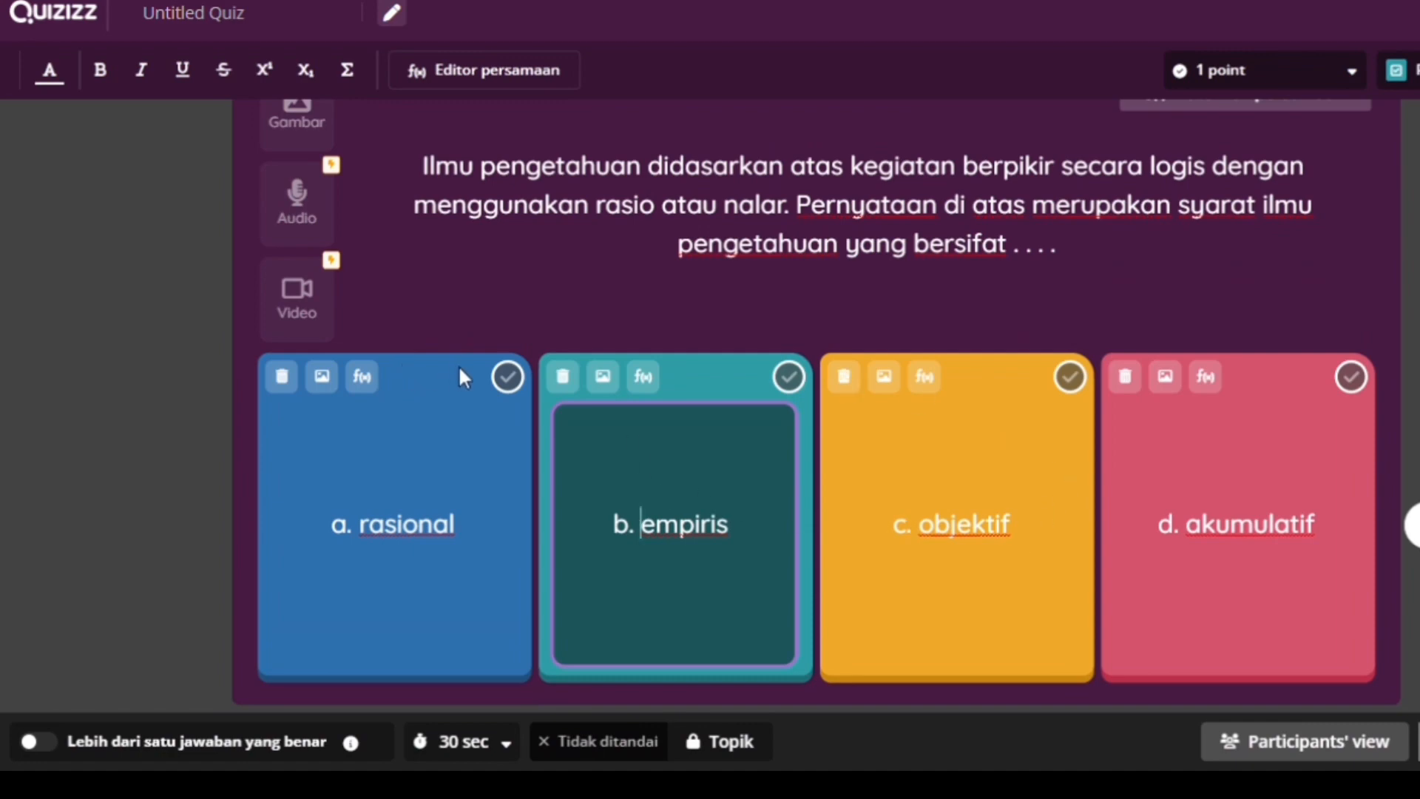
left_click(508, 378)
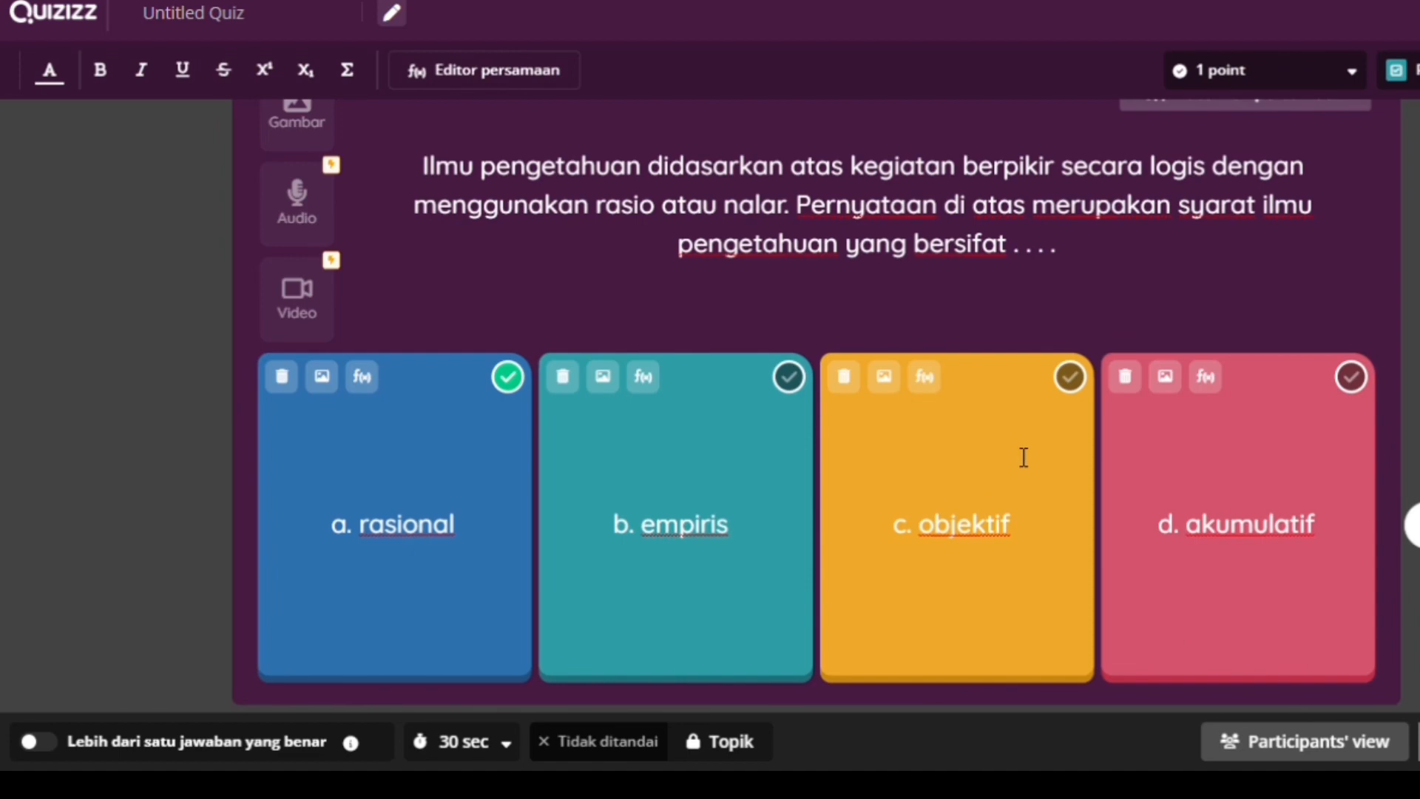
scroll(1024, 457, "up", 2)
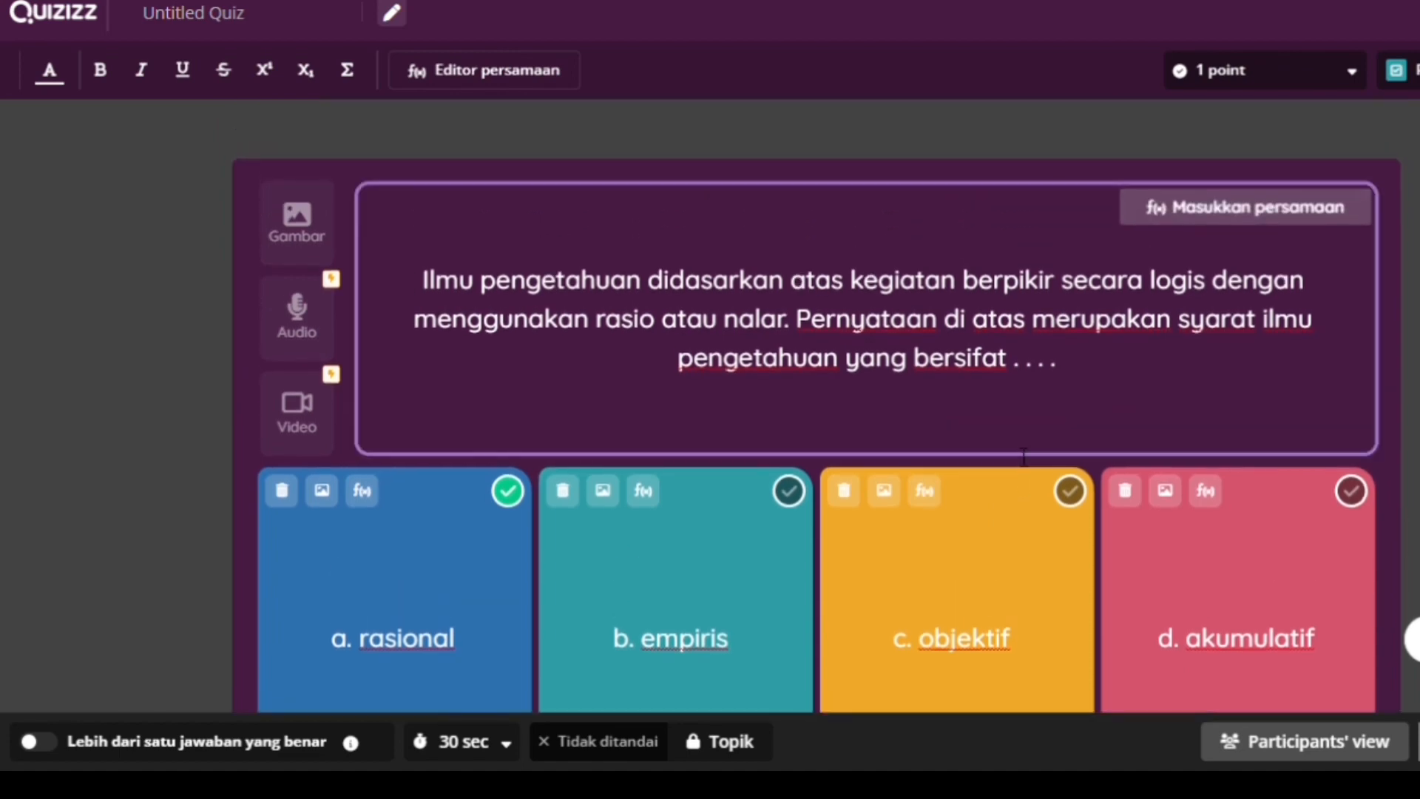
scroll(1024, 457, "down", 4)
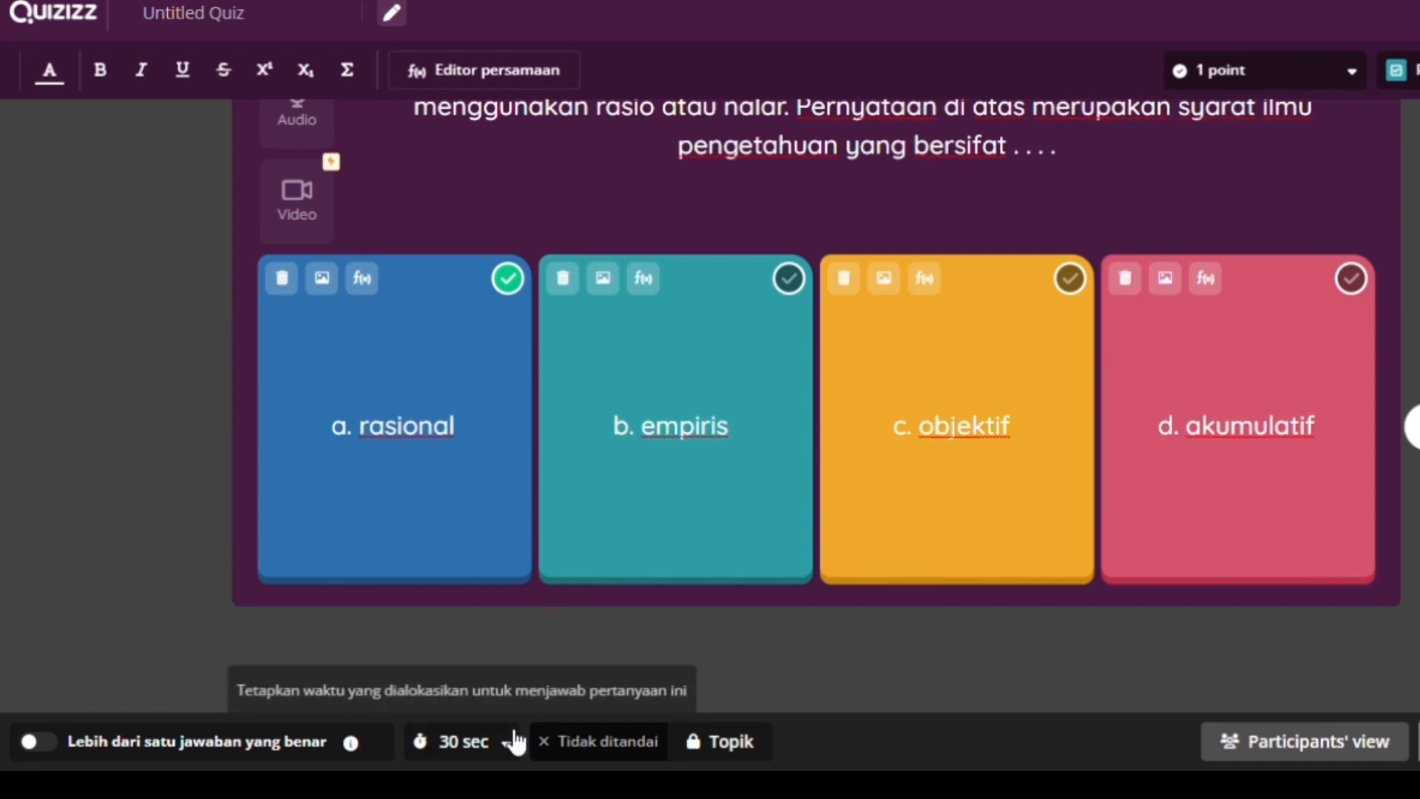
left_click(479, 747)
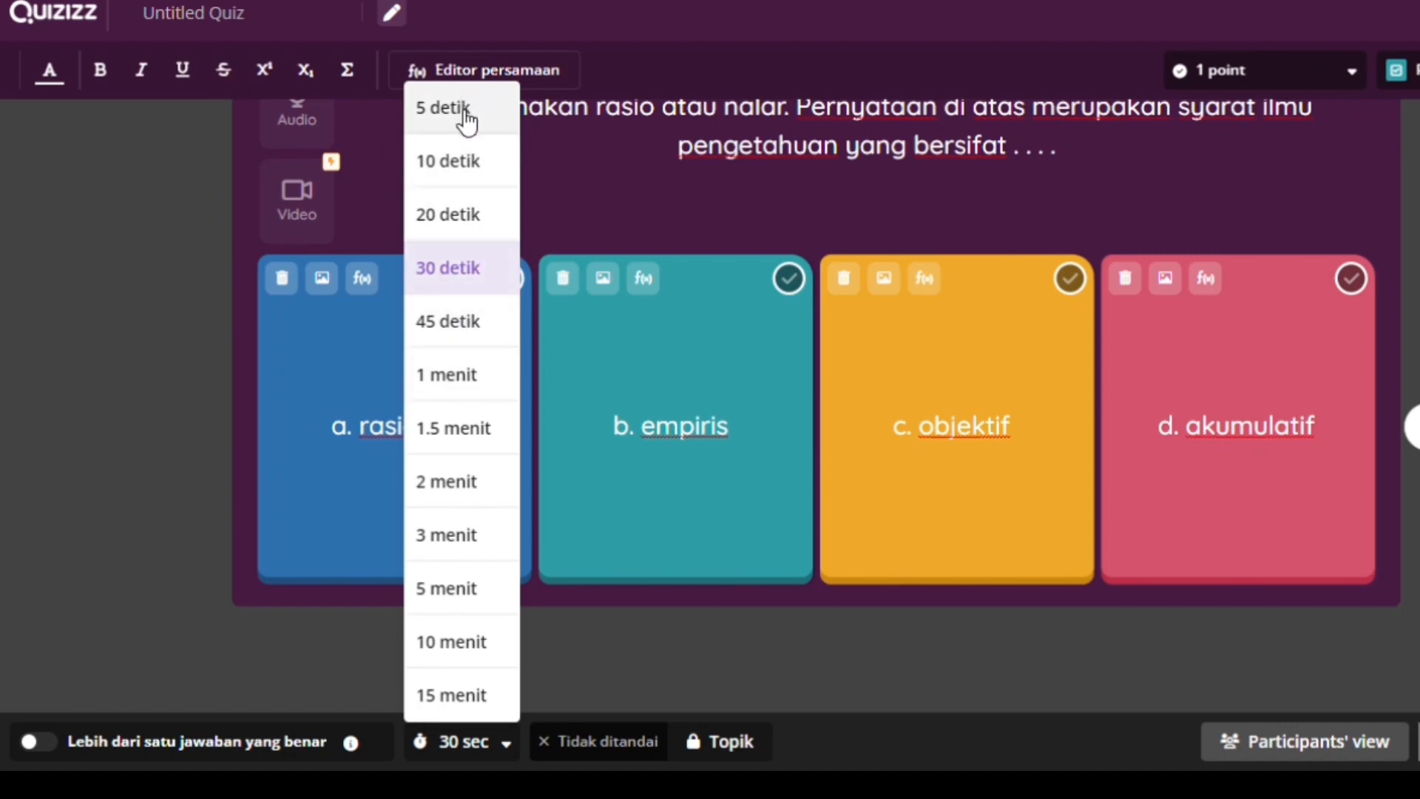
left_click(486, 224)
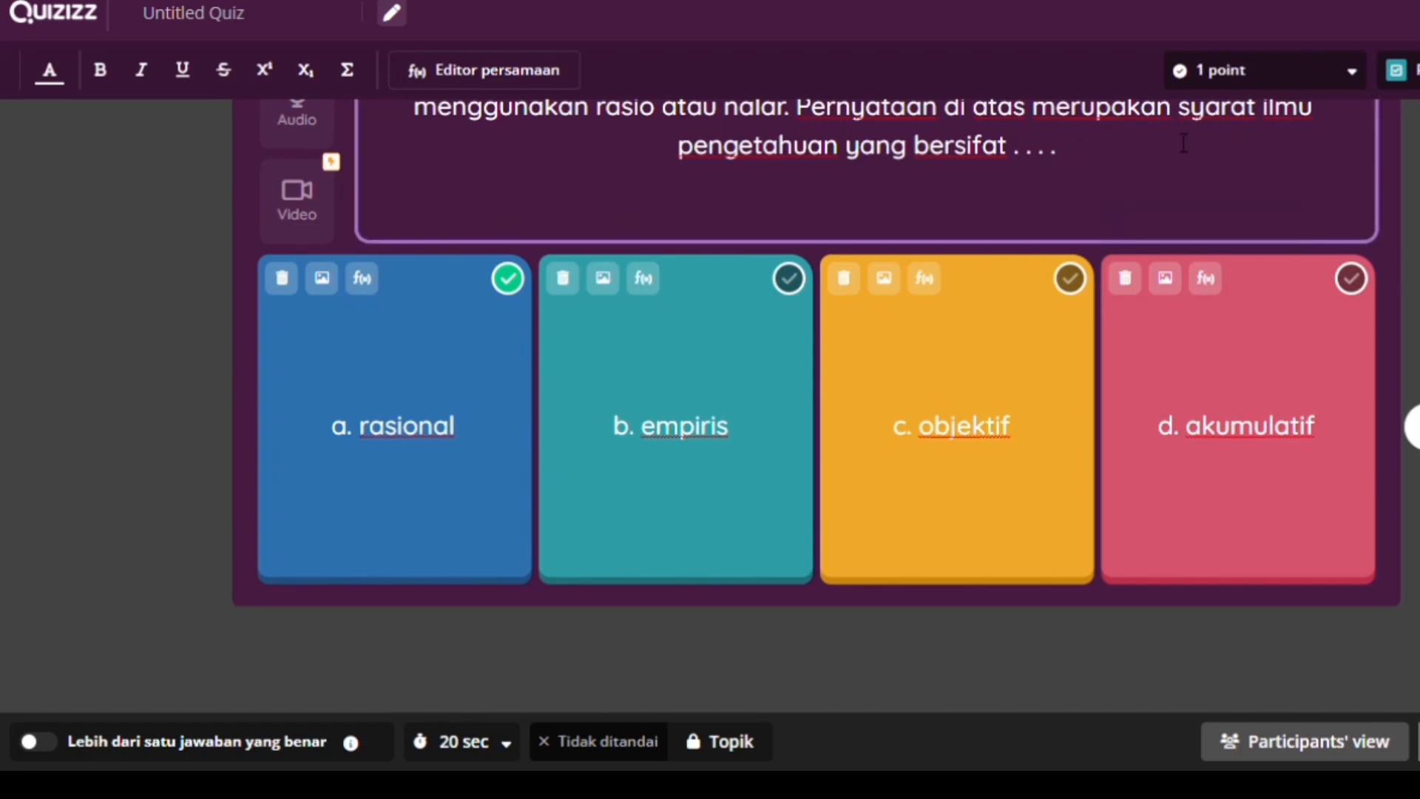
Set the question's point value to 20 points.
scroll(1183, 143, "up", 1)
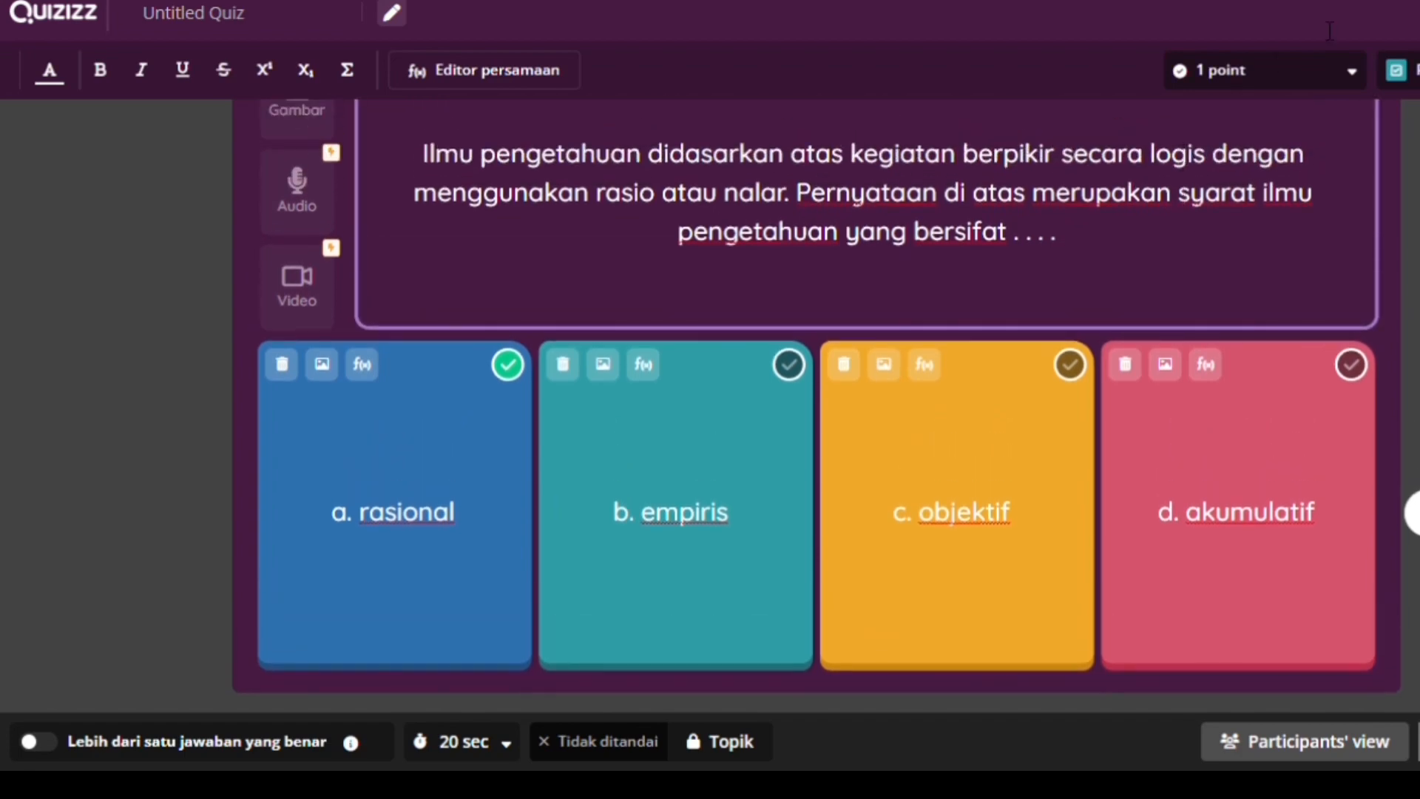
left_click(1353, 72)
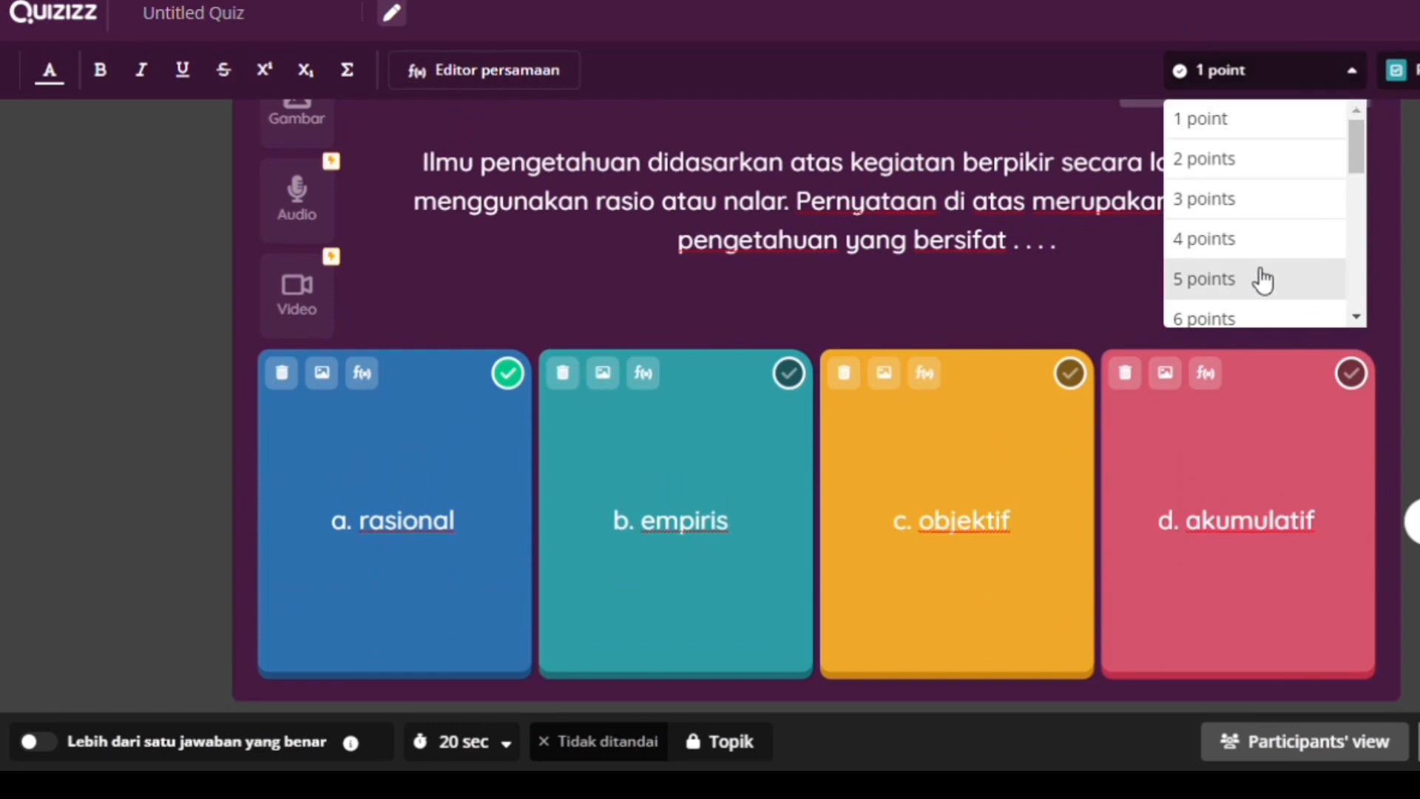
scroll(1264, 279, "down", 3)
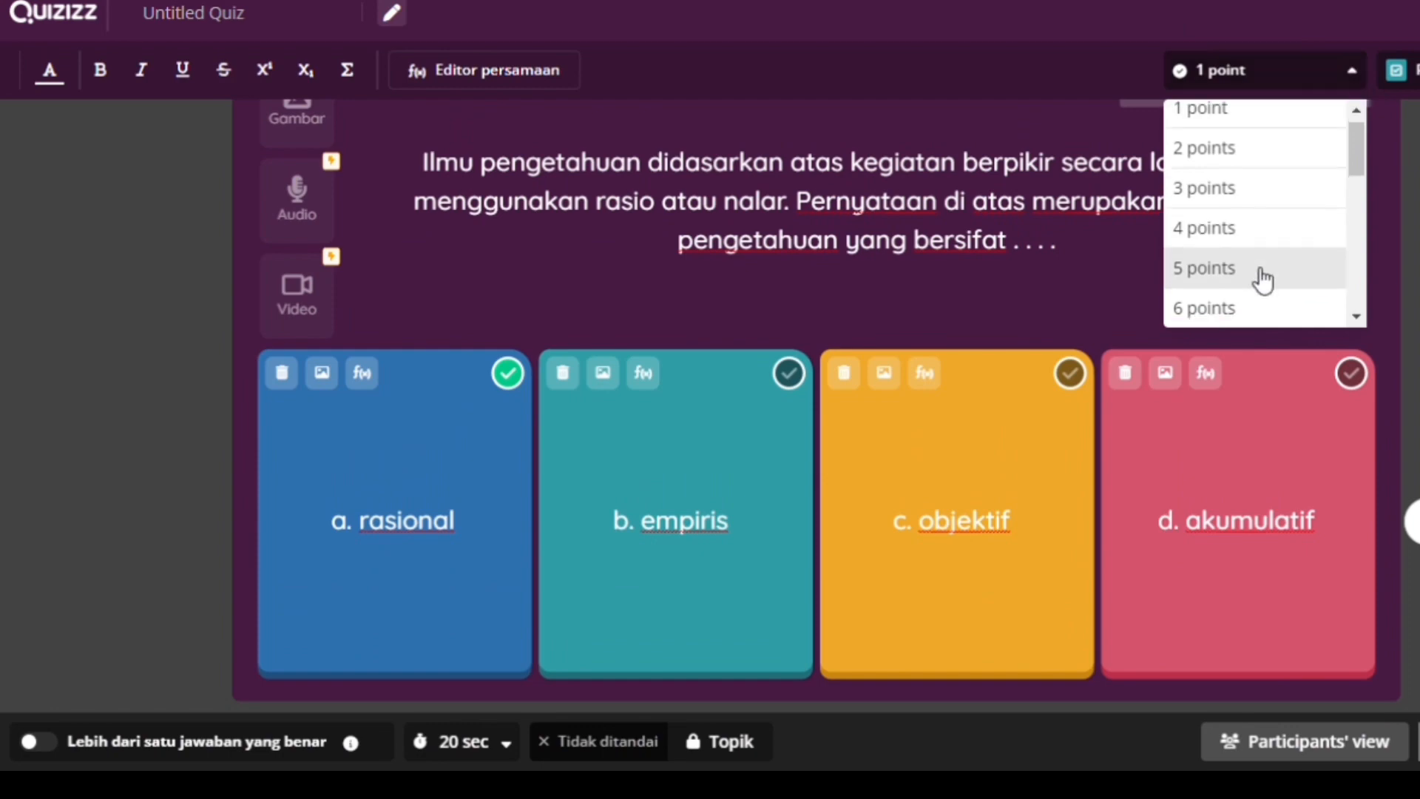
scroll(1263, 279, "down", 4)
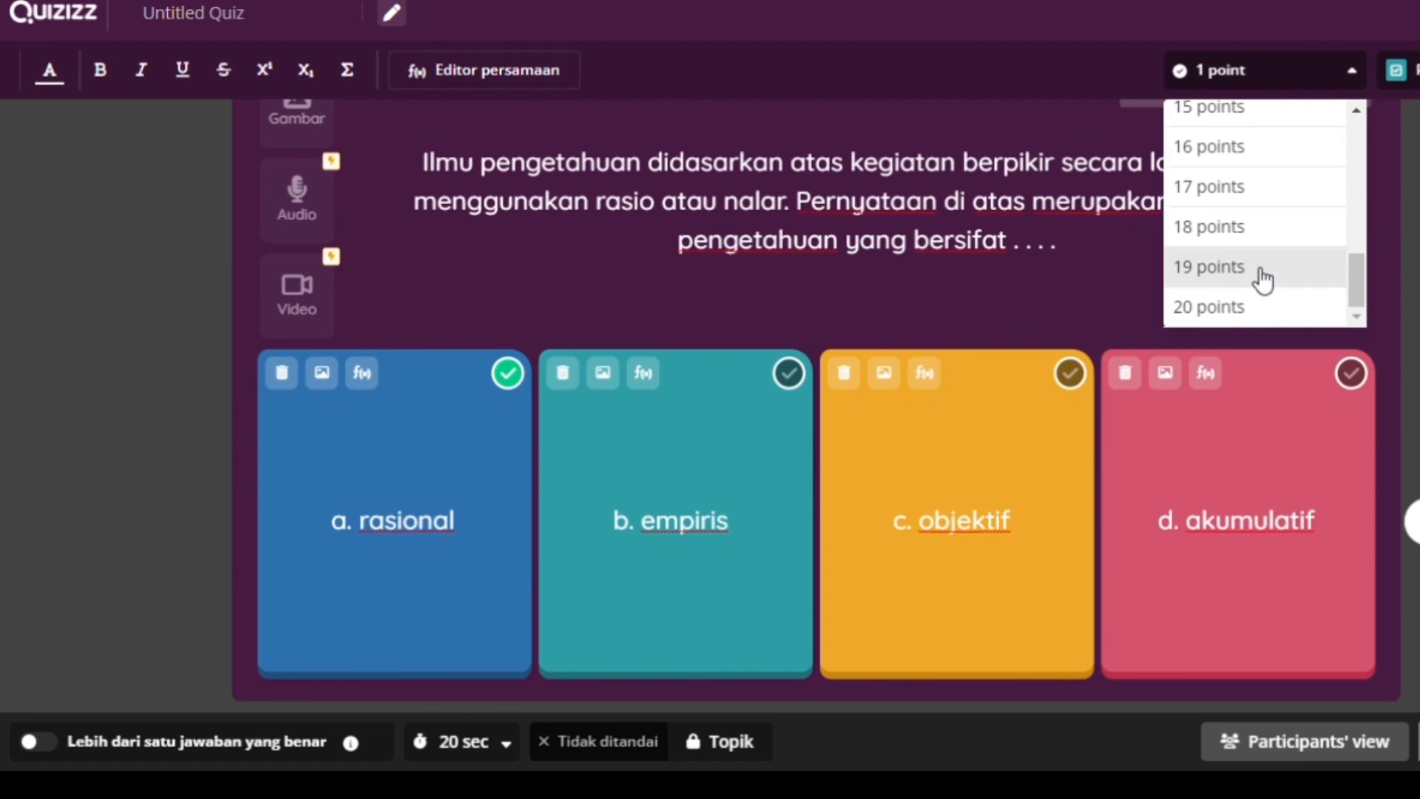
left_click(1226, 311)
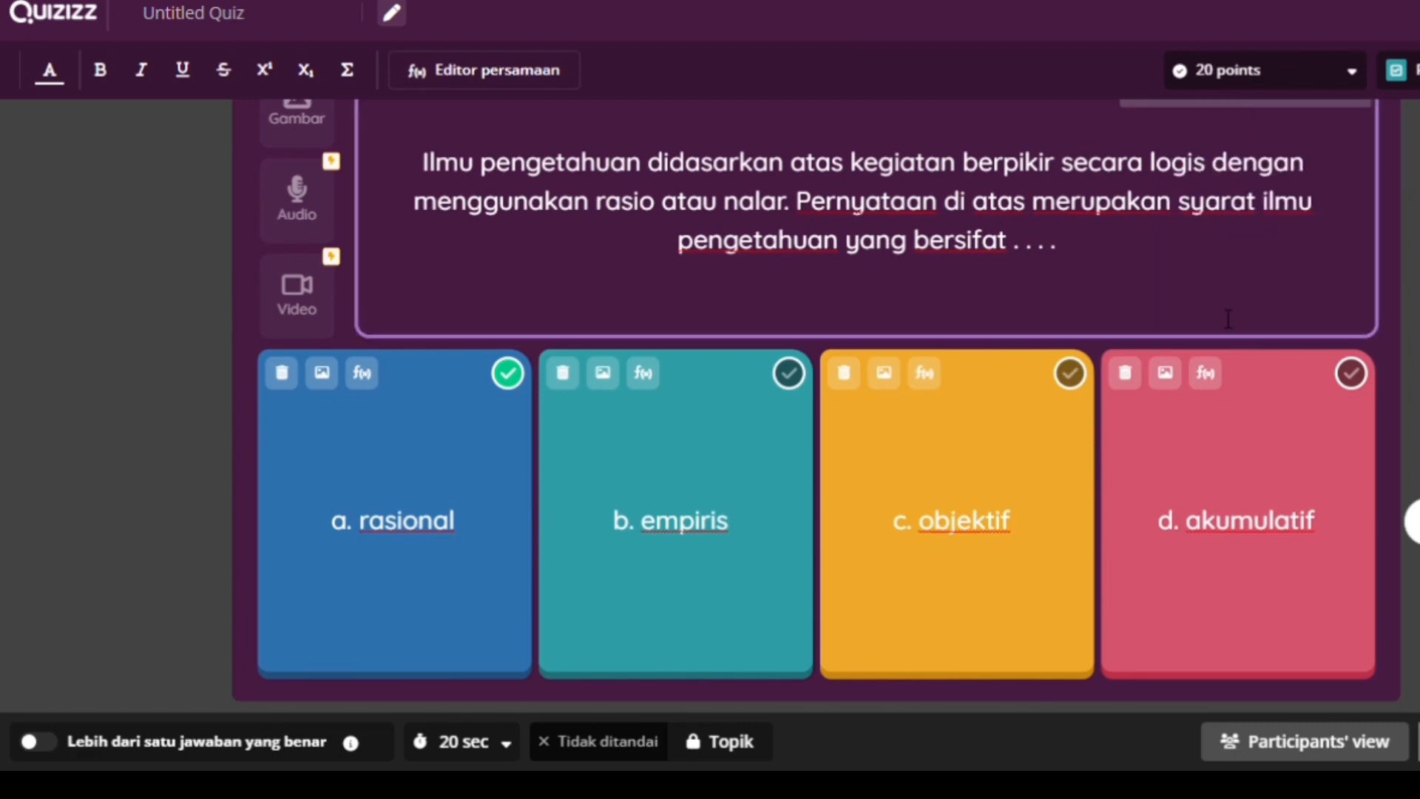
Replace the placeholder name "Untitled Quiz" with the title "Soal Sosiologi Kelas XI".
scroll(1228, 318, "up", 2)
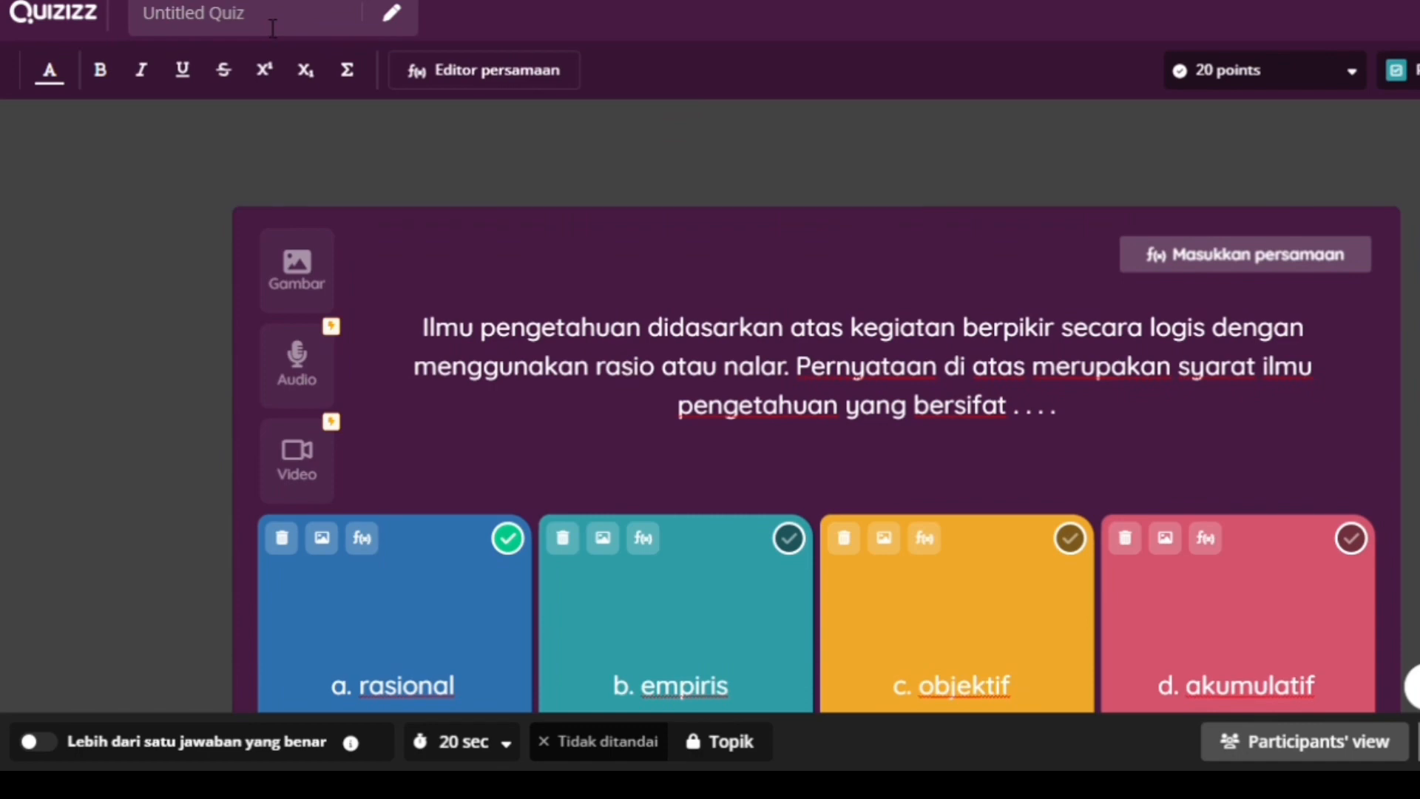
left_click(272, 29)
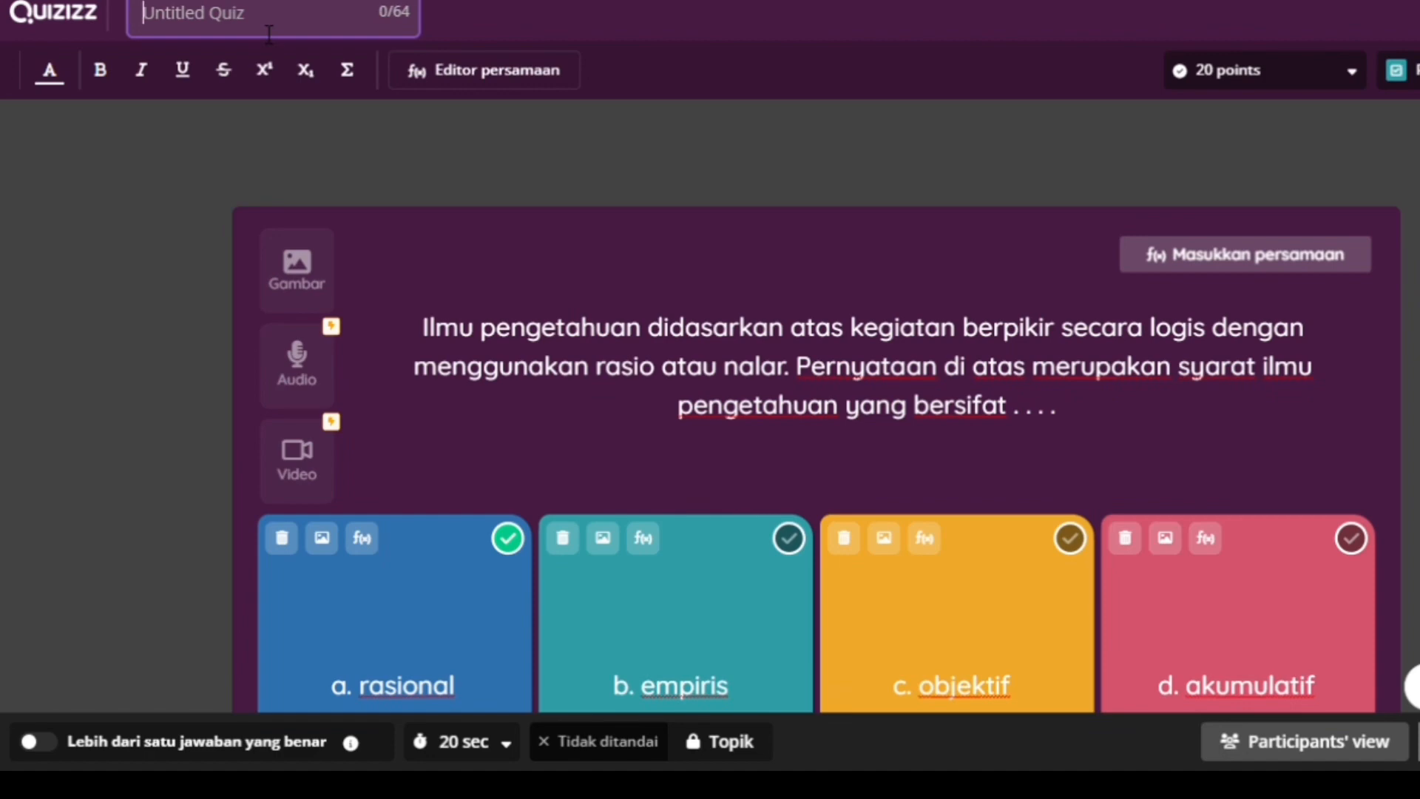
key("Return")
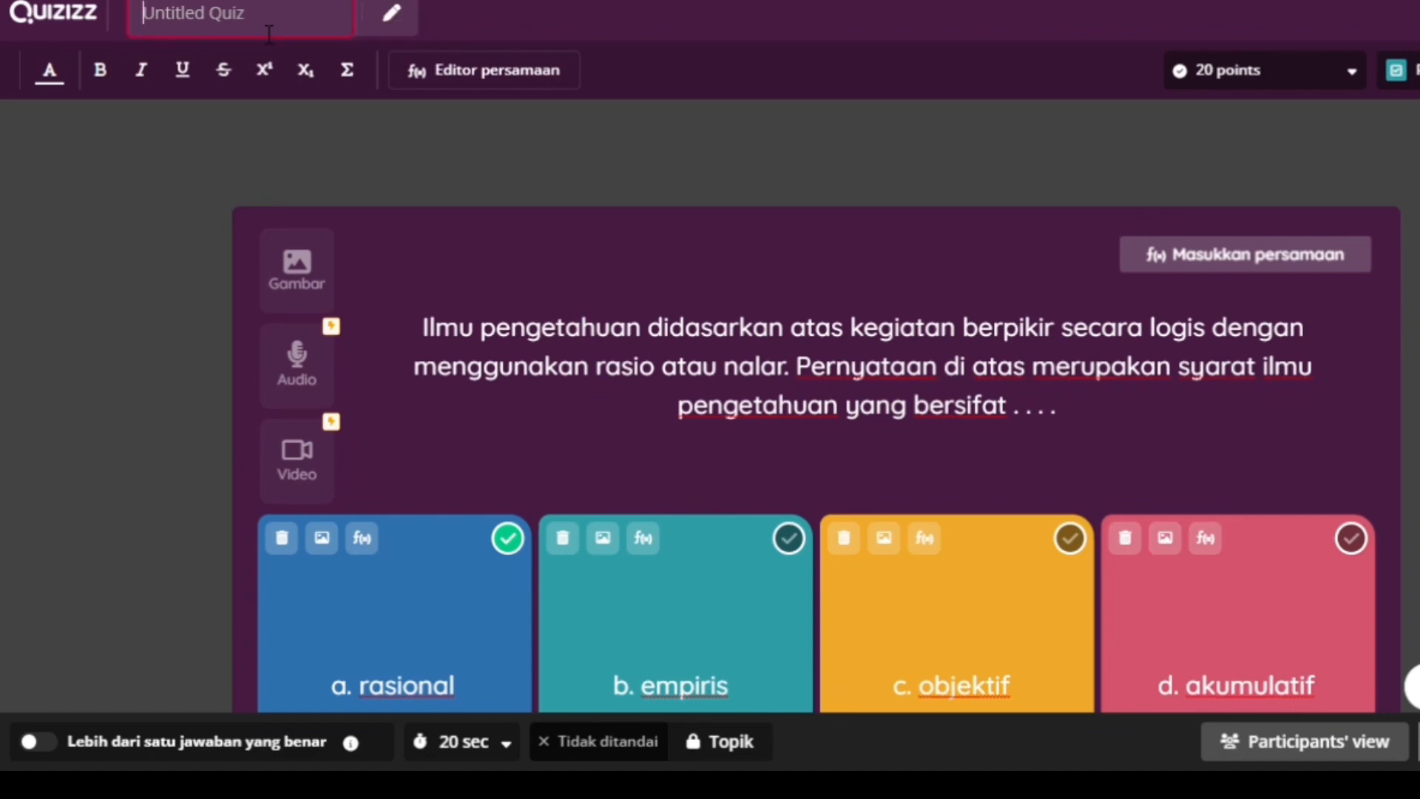
type("S")
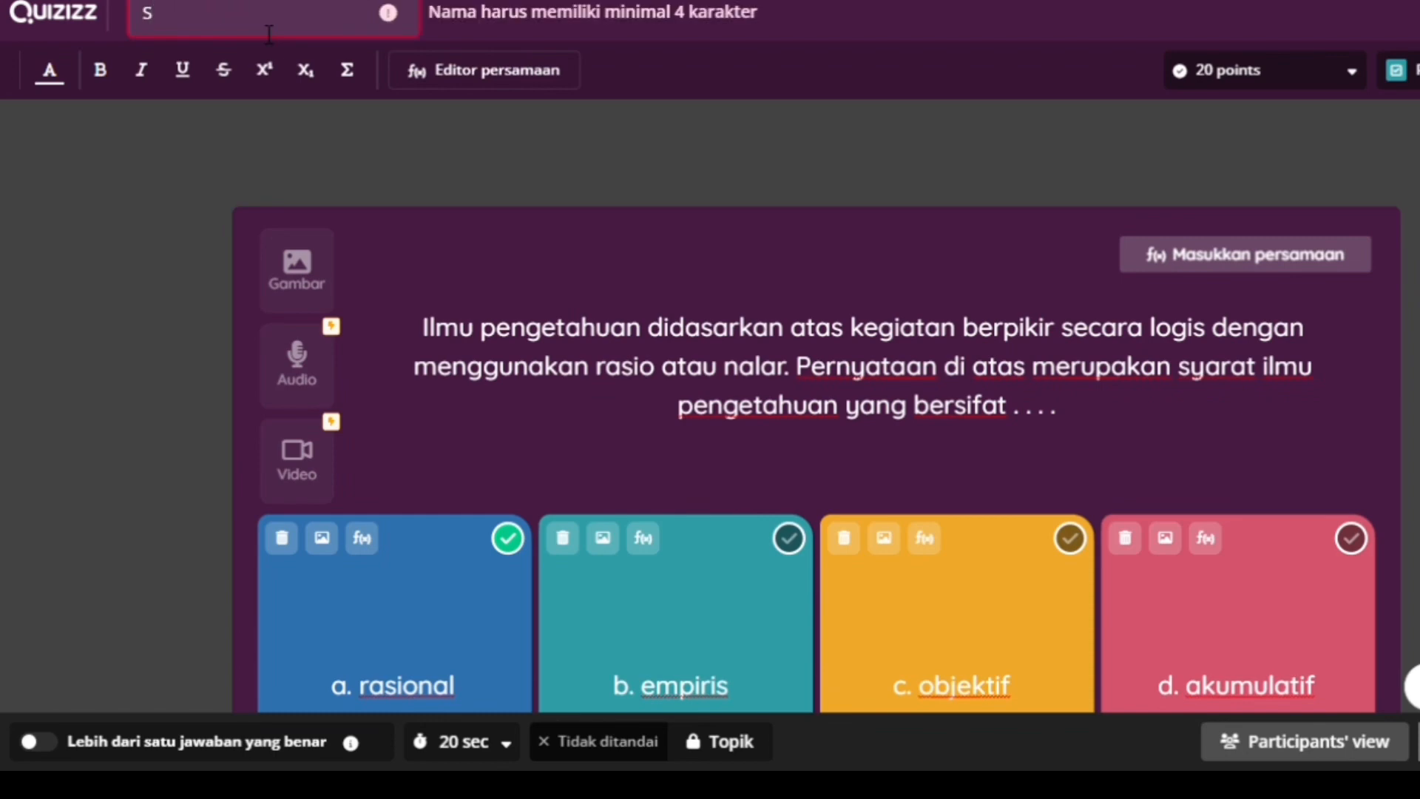
type("oal ")
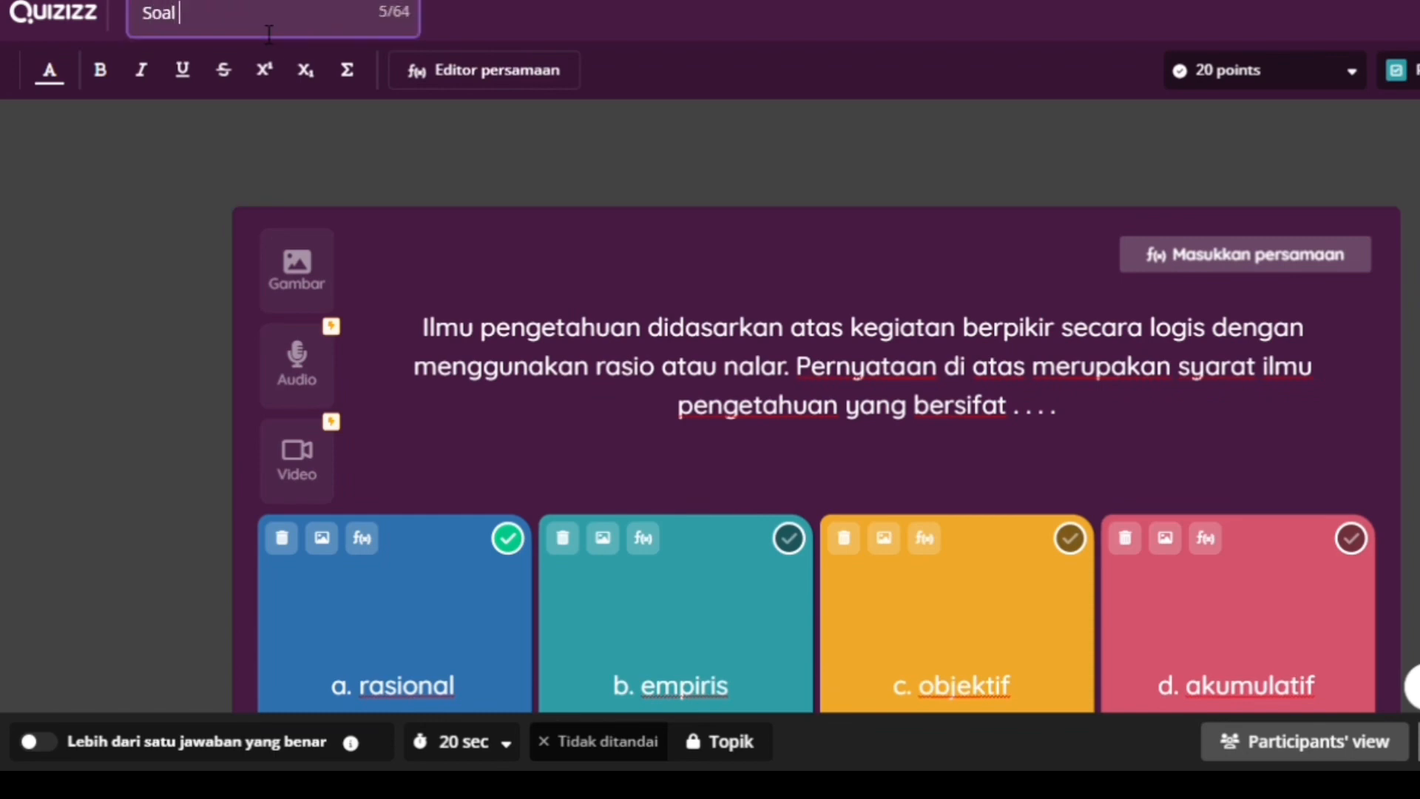
type("Sosiologi ")
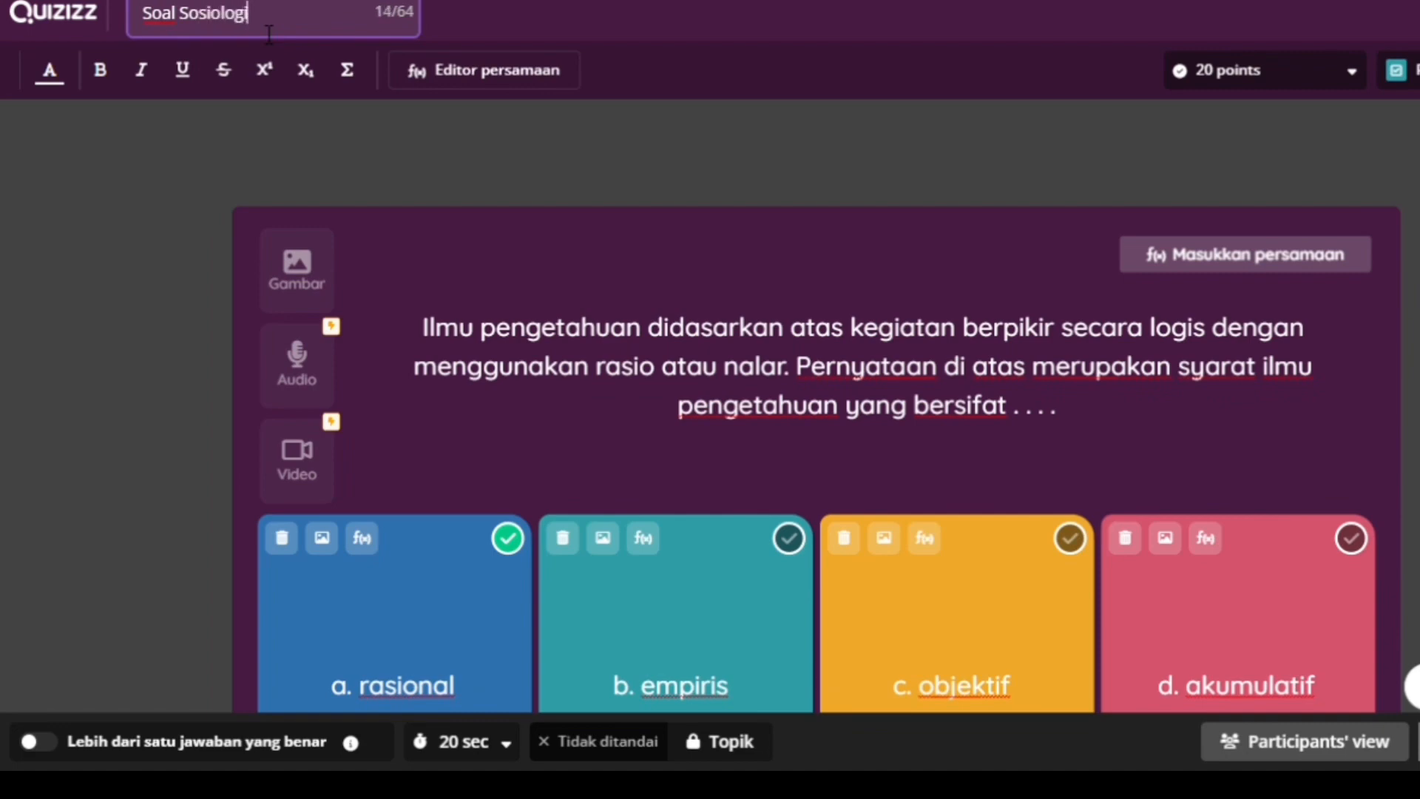
type("Kek")
key("BackSpace")
type("las XI")
key("Return")
Append "SMA" to the end of the quiz title and save the first question.
left_click(269, 33)
type("Sm")
key("Return")
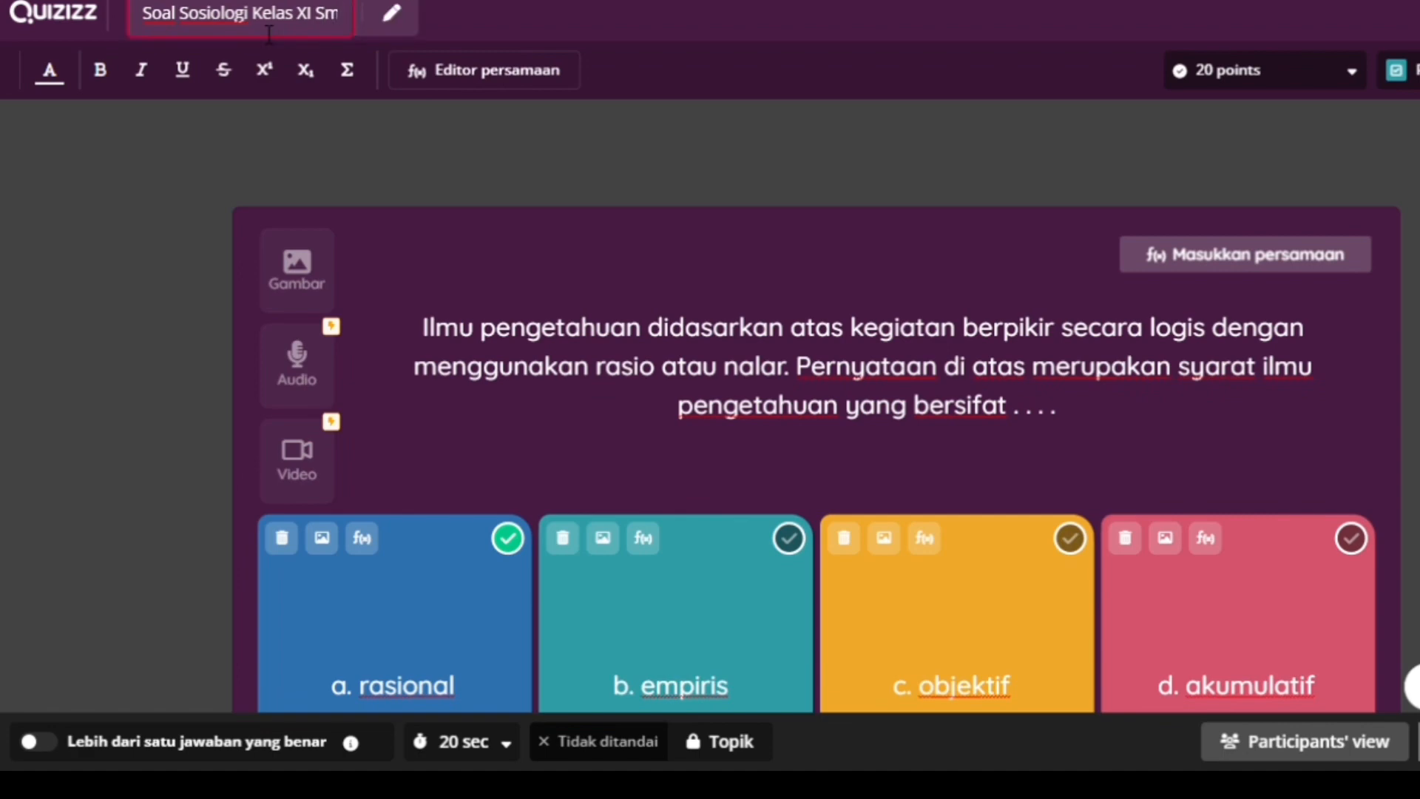
left_click(268, 34)
key("BackSpace")
key("Return")
left_click(269, 33)
type("MA")
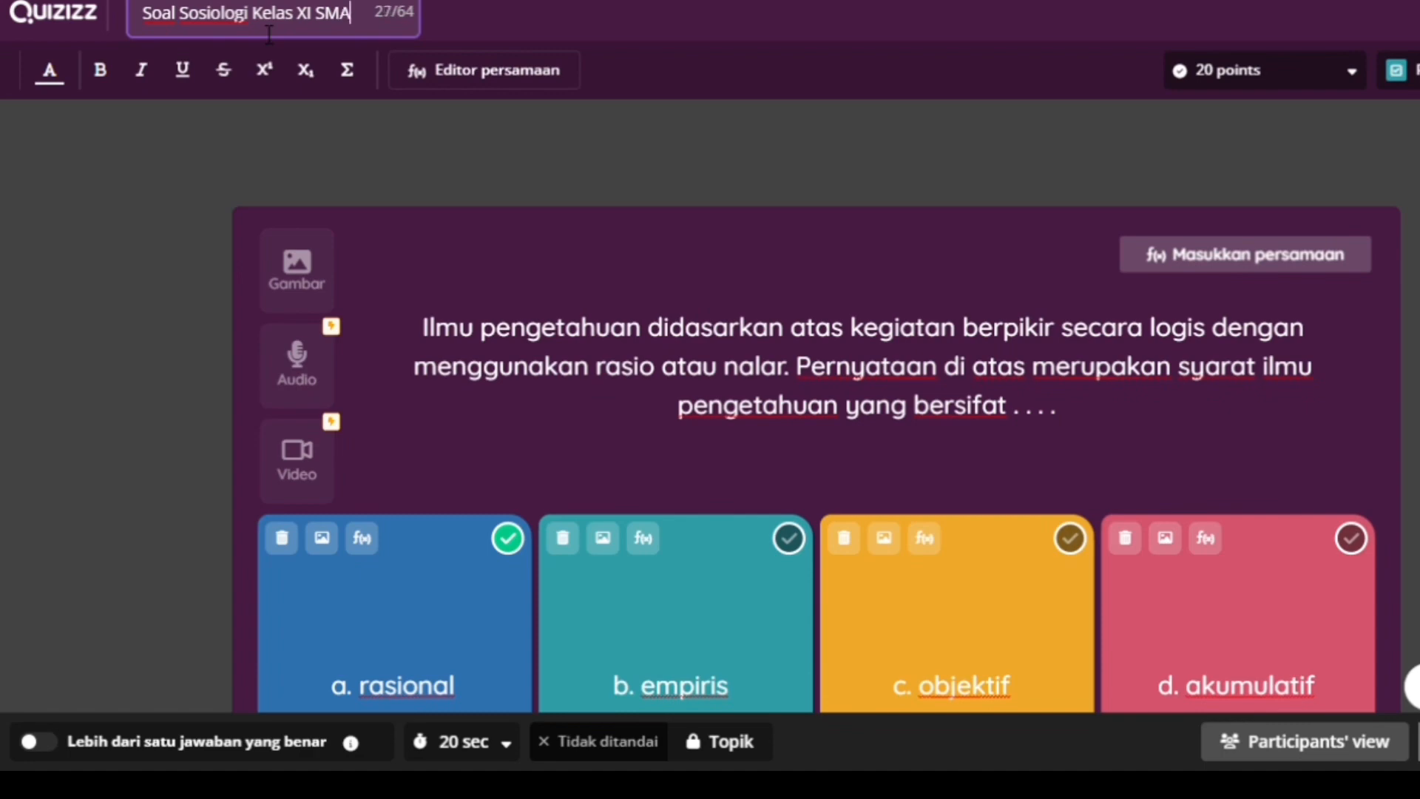
scroll(777, 204, "down", 3)
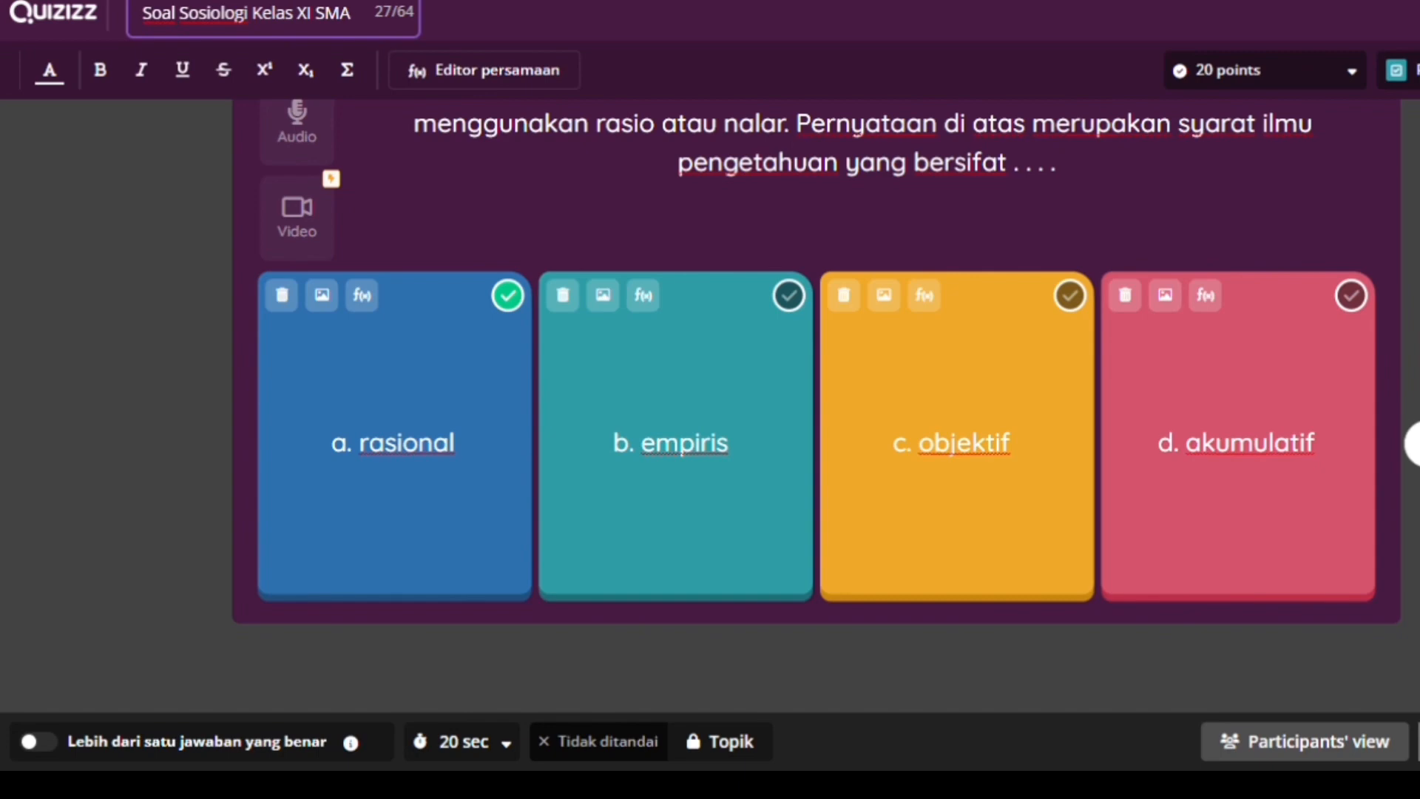
key("Return")
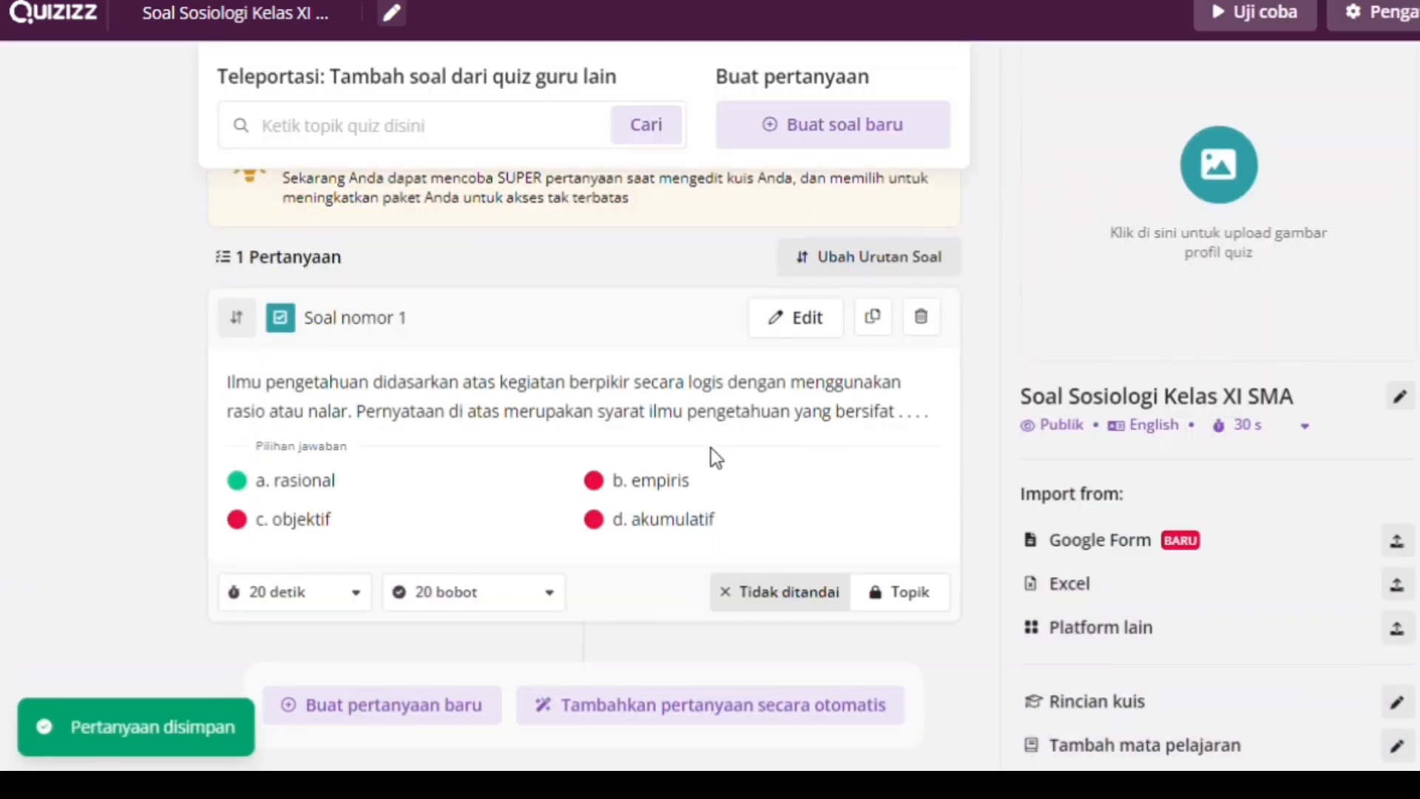
Add a Pilihan ganda question reading 'Sosiologi merupakan perpaduan dari dua kata yang artinya "teman" dan "ilmu", kata yang dimaksud adalah . . . .'.
left_click(379, 721)
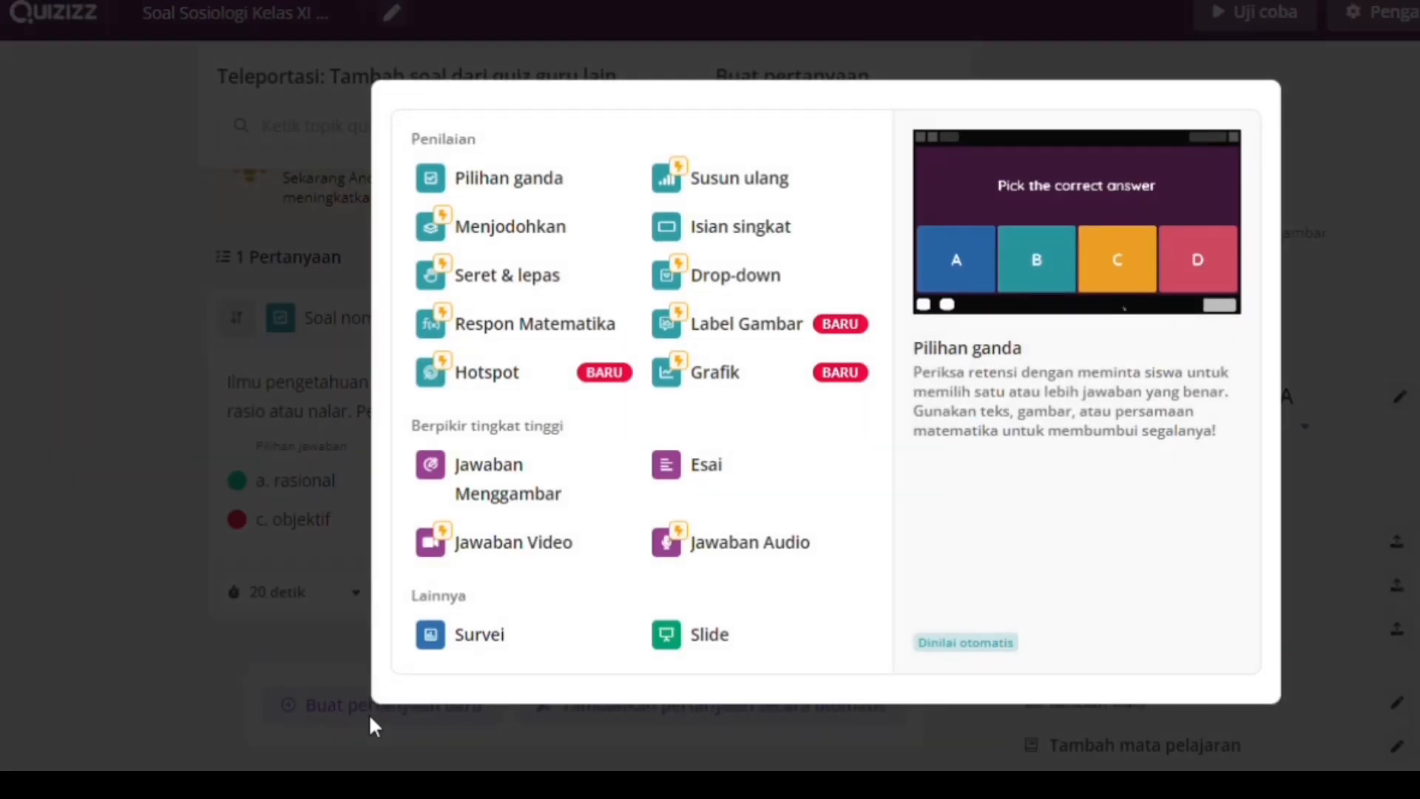
left_click(542, 194)
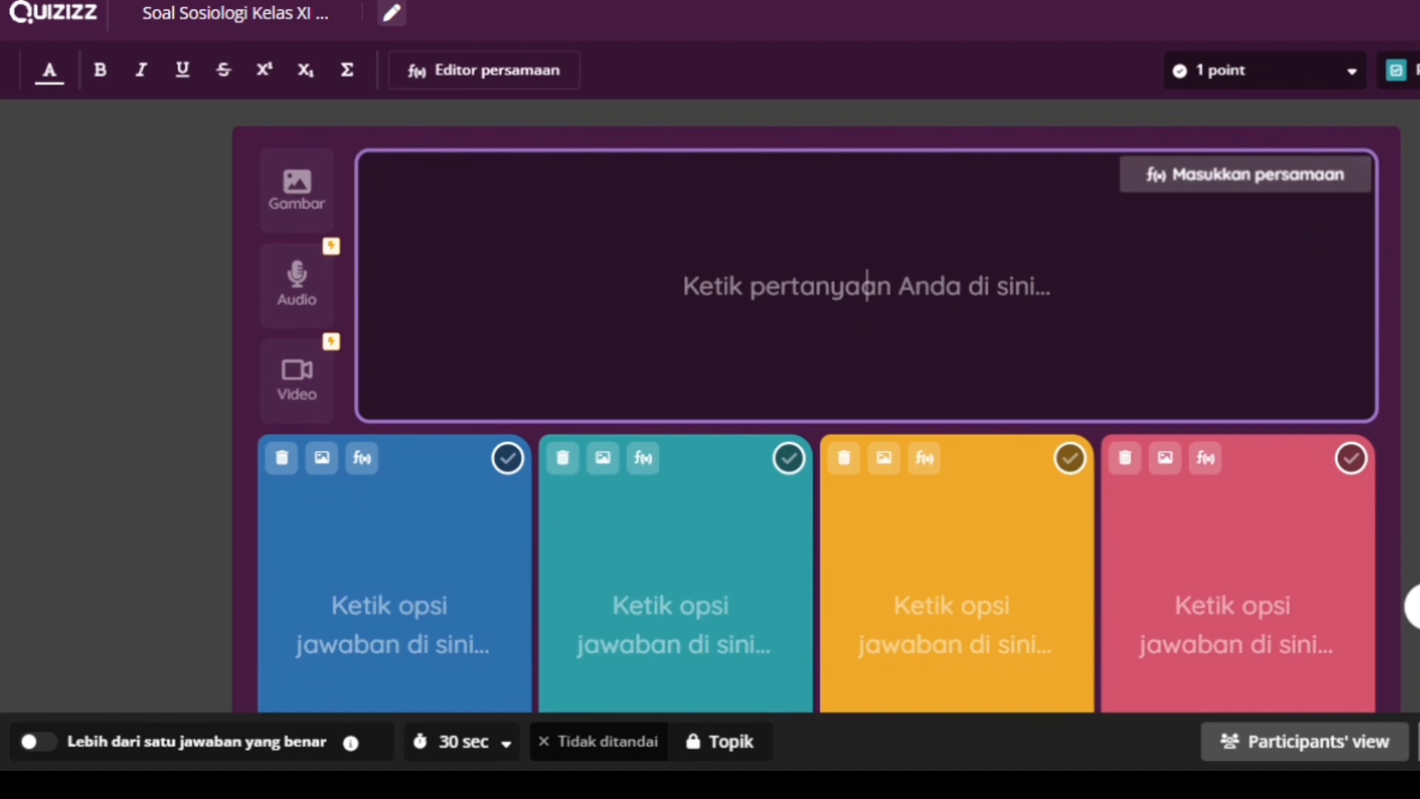
left_click(926, 561)
type("Sosiologi merupakan perpaduan dari dua kata yang artinya \"teman\" dan \"ilmu\", kata yang dimaksud adalah . . . .")
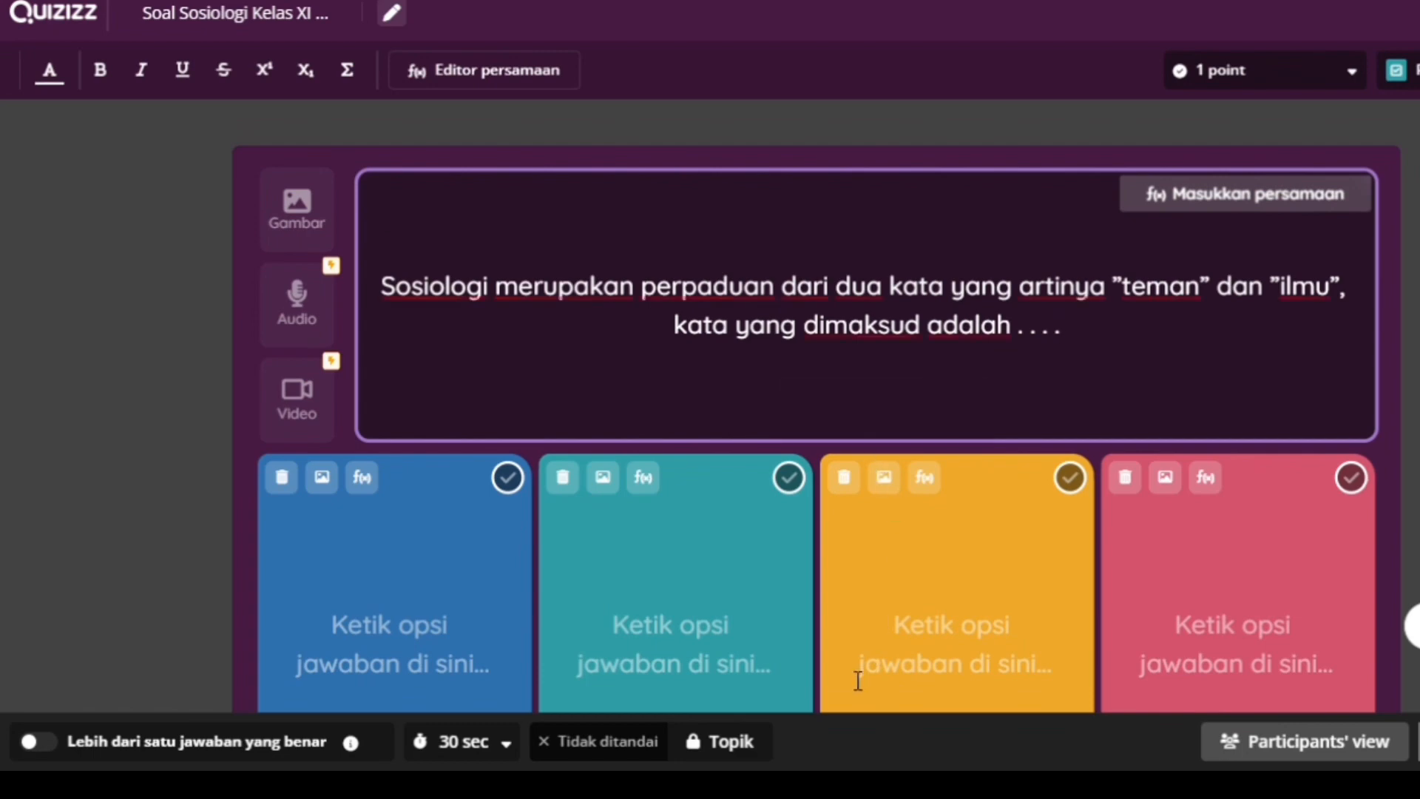
Fill in the first answer option with "a. societa dan logos" and the second with "b. social dan logos".
left_click(518, 671)
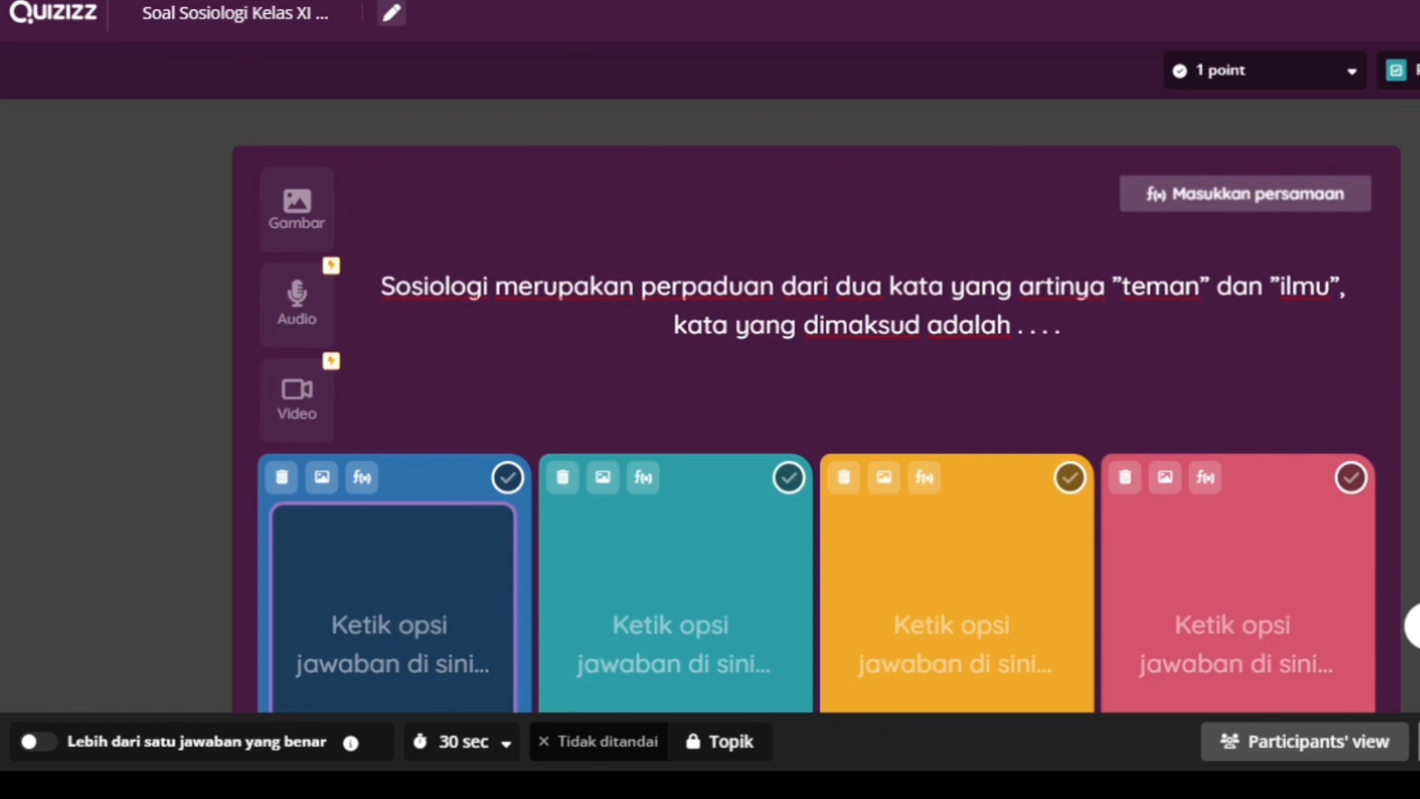
left_click(1021, 458)
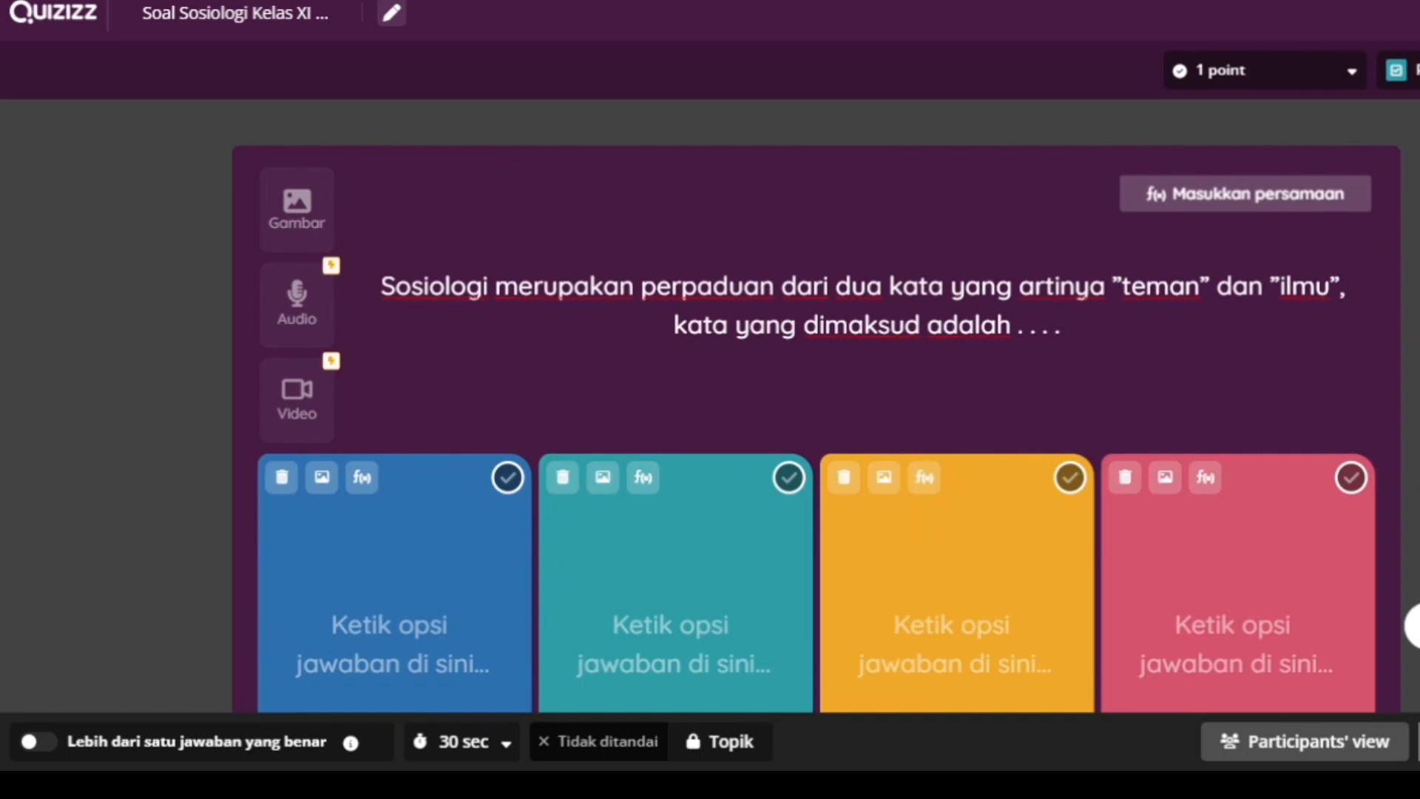
left_click(393, 624)
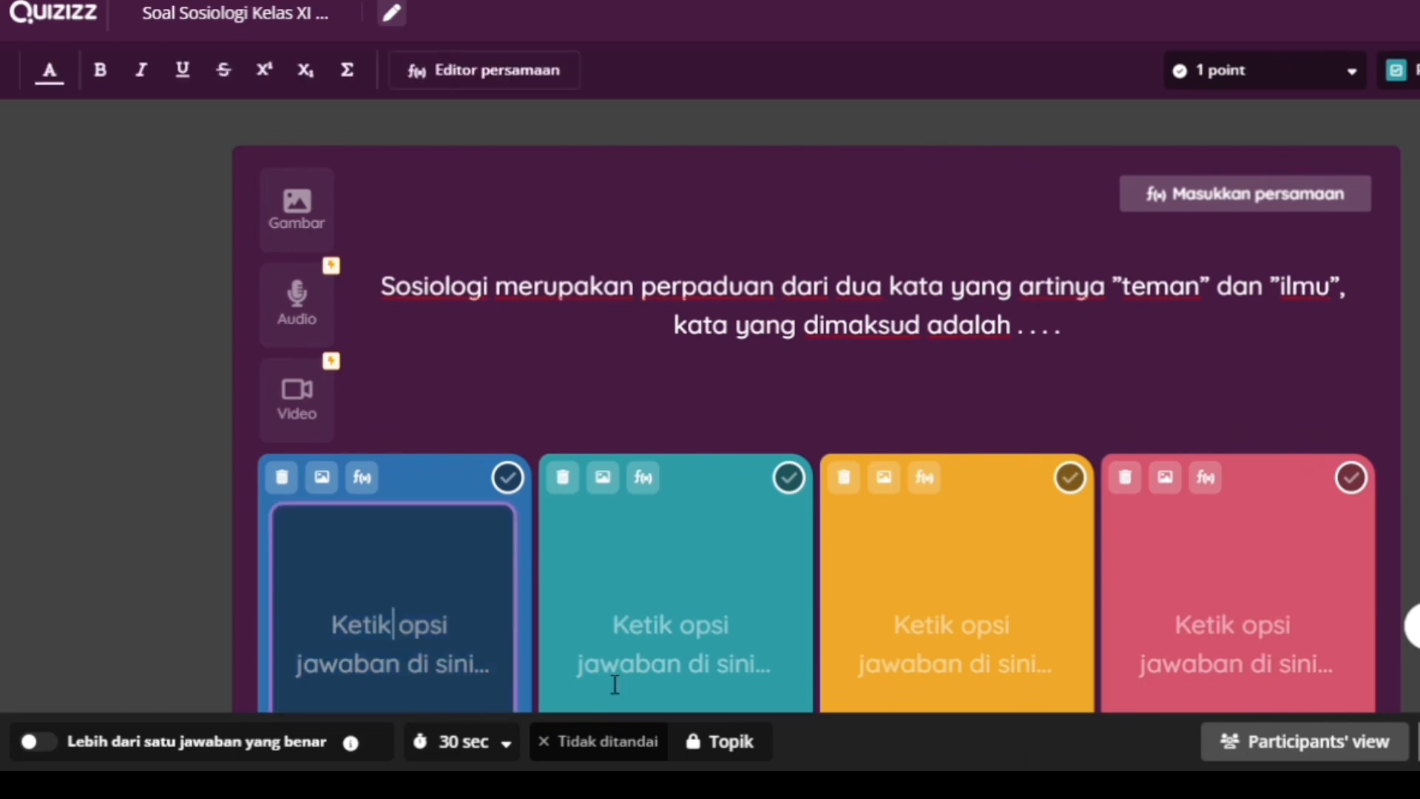
scroll(289, 625, "down", 3)
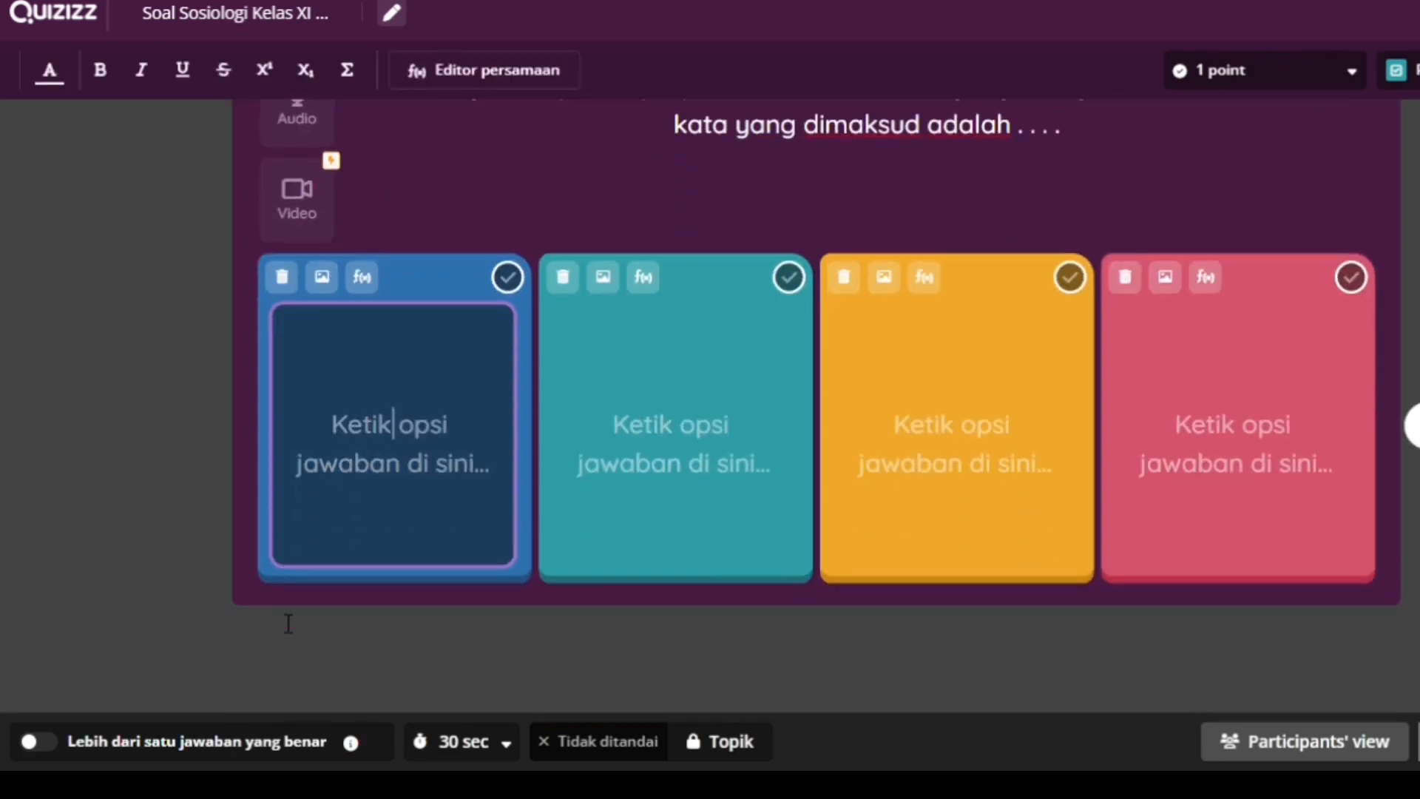
scroll(380, 516, "up", 1)
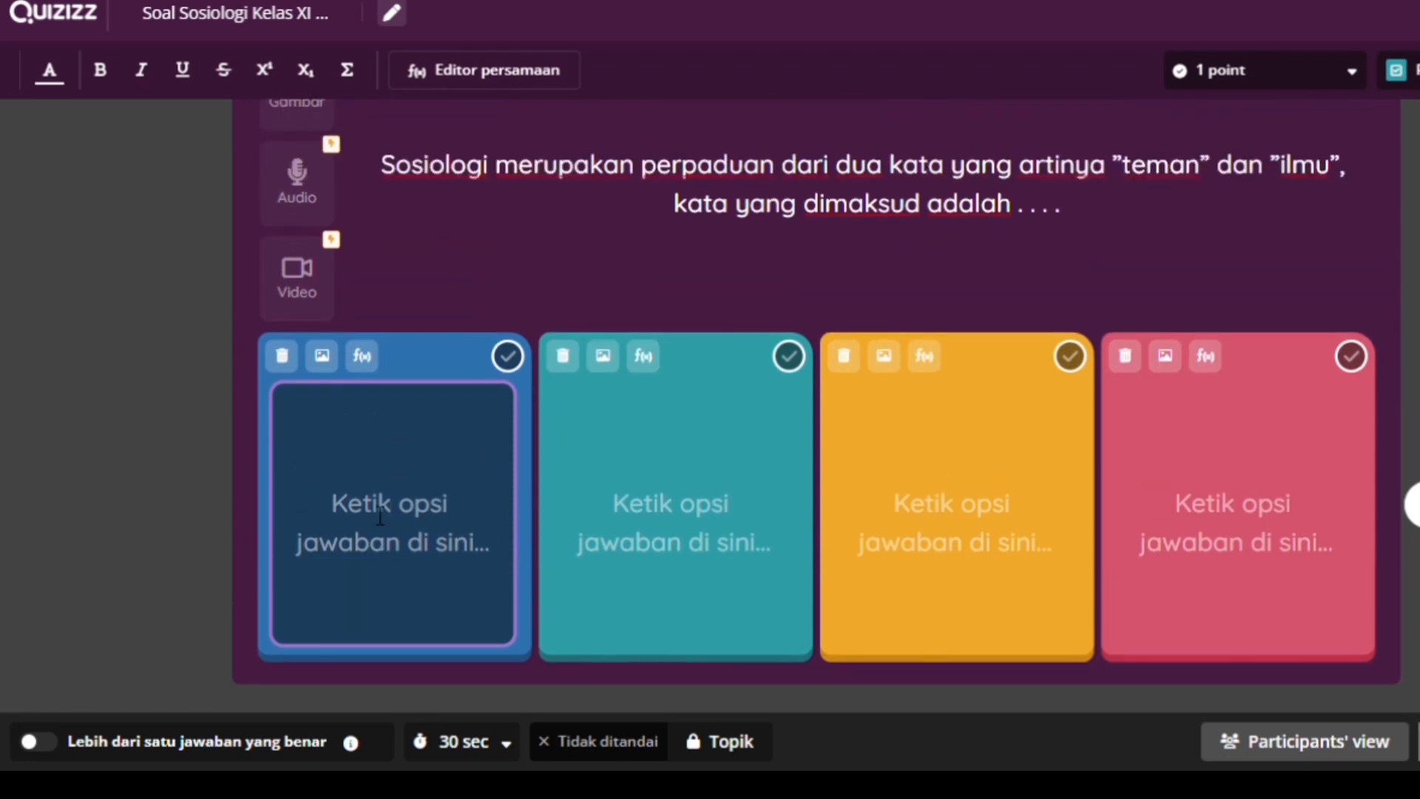
type("a. societa dan logos")
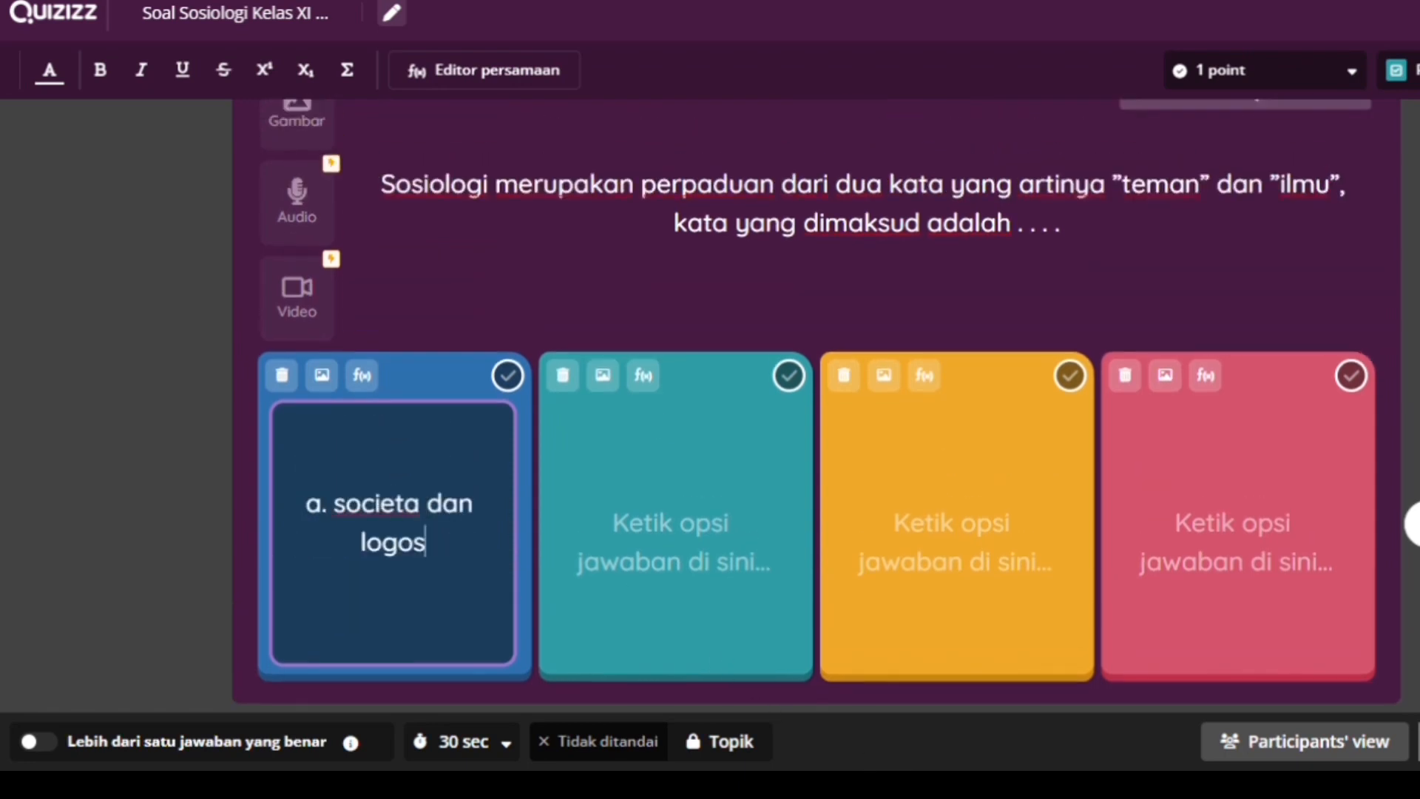
key("alt+Tab")
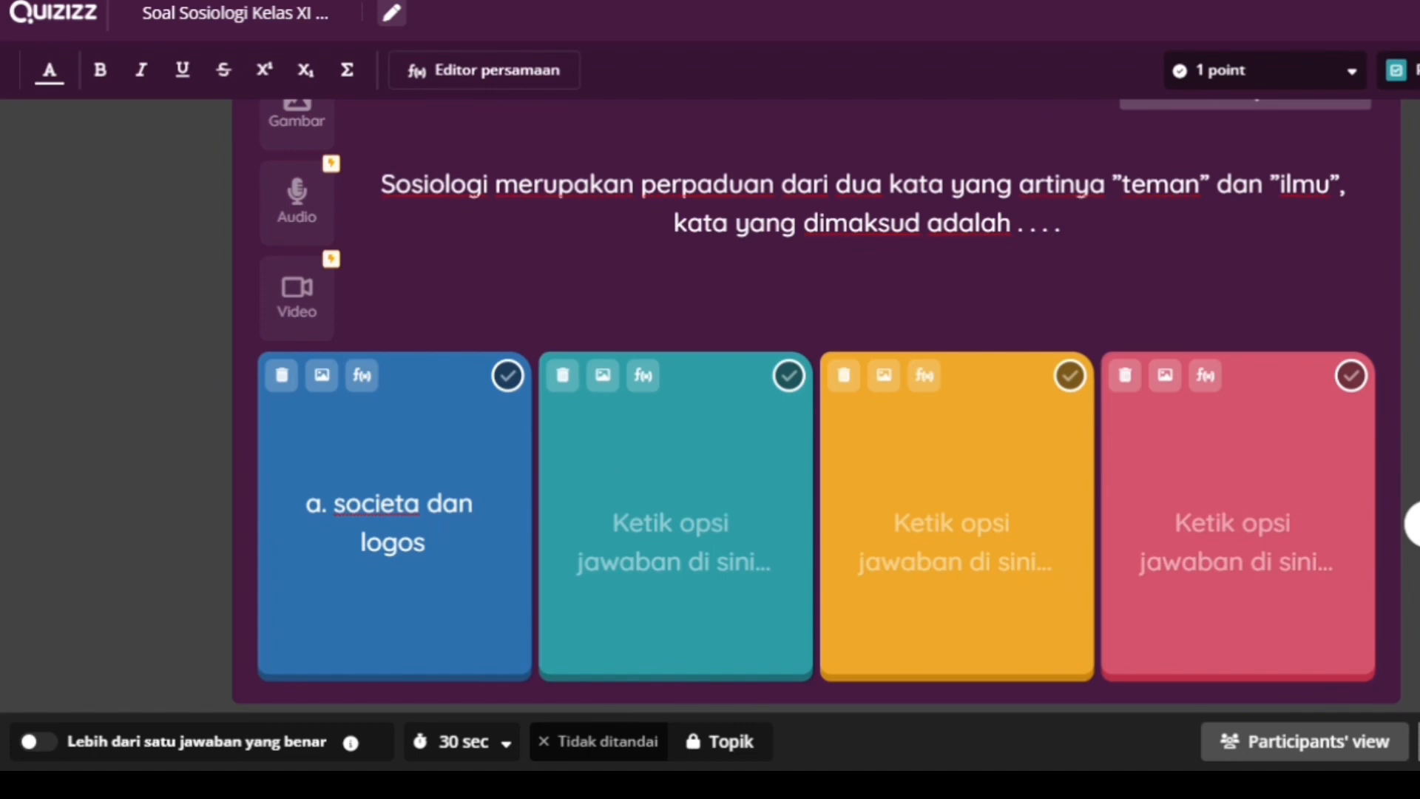
left_click(749, 574)
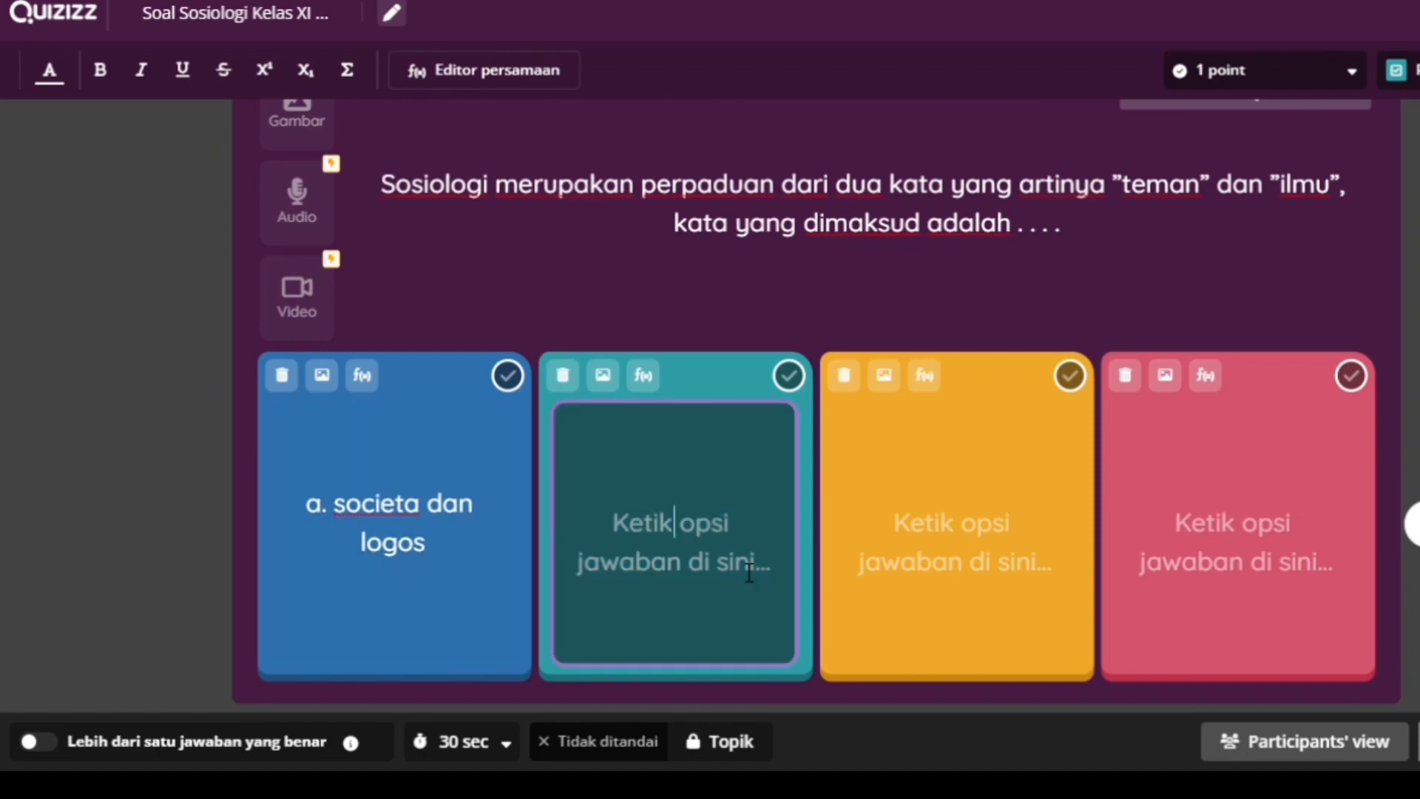
type("b. social dan logos")
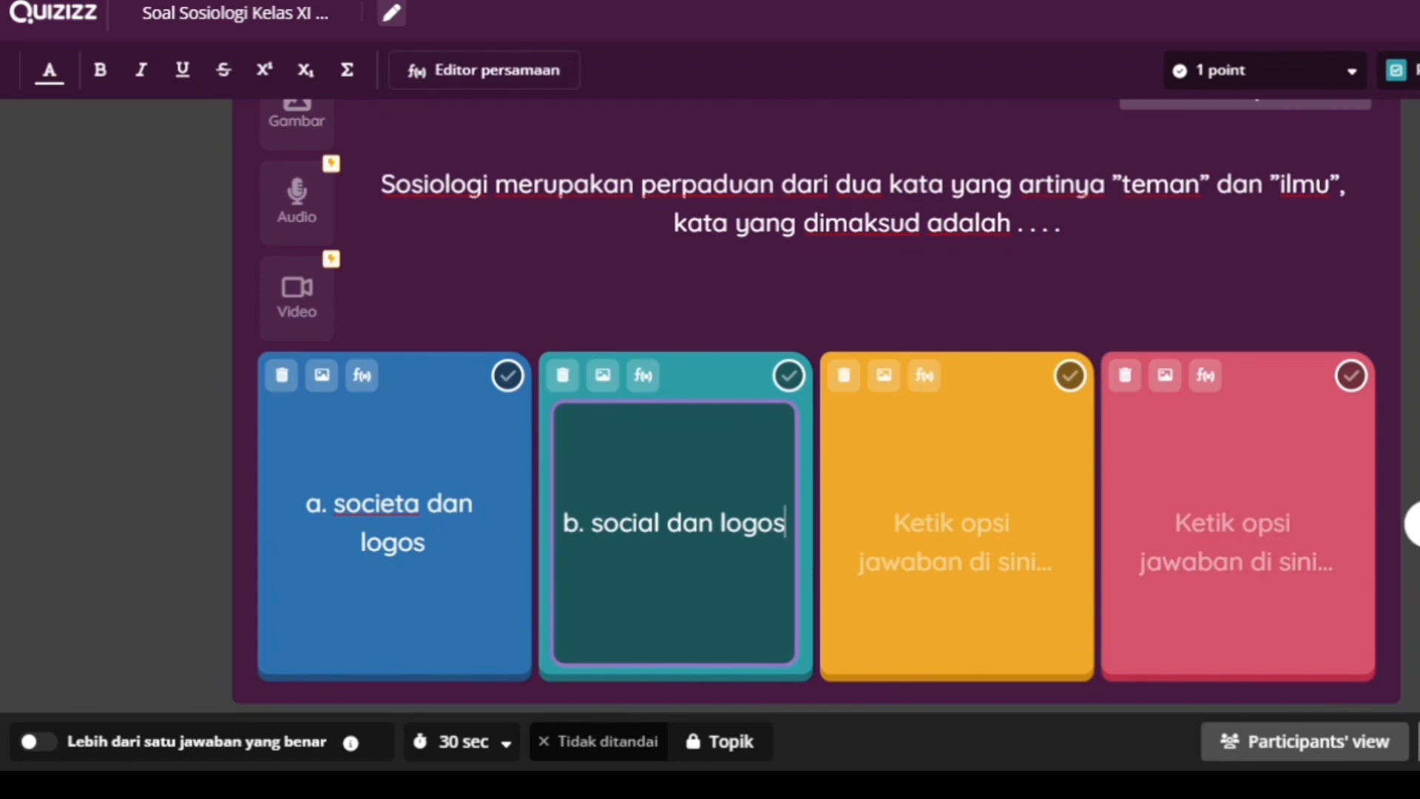
Fill in the third answer option with "c. socius dan logos".
left_click(1037, 560)
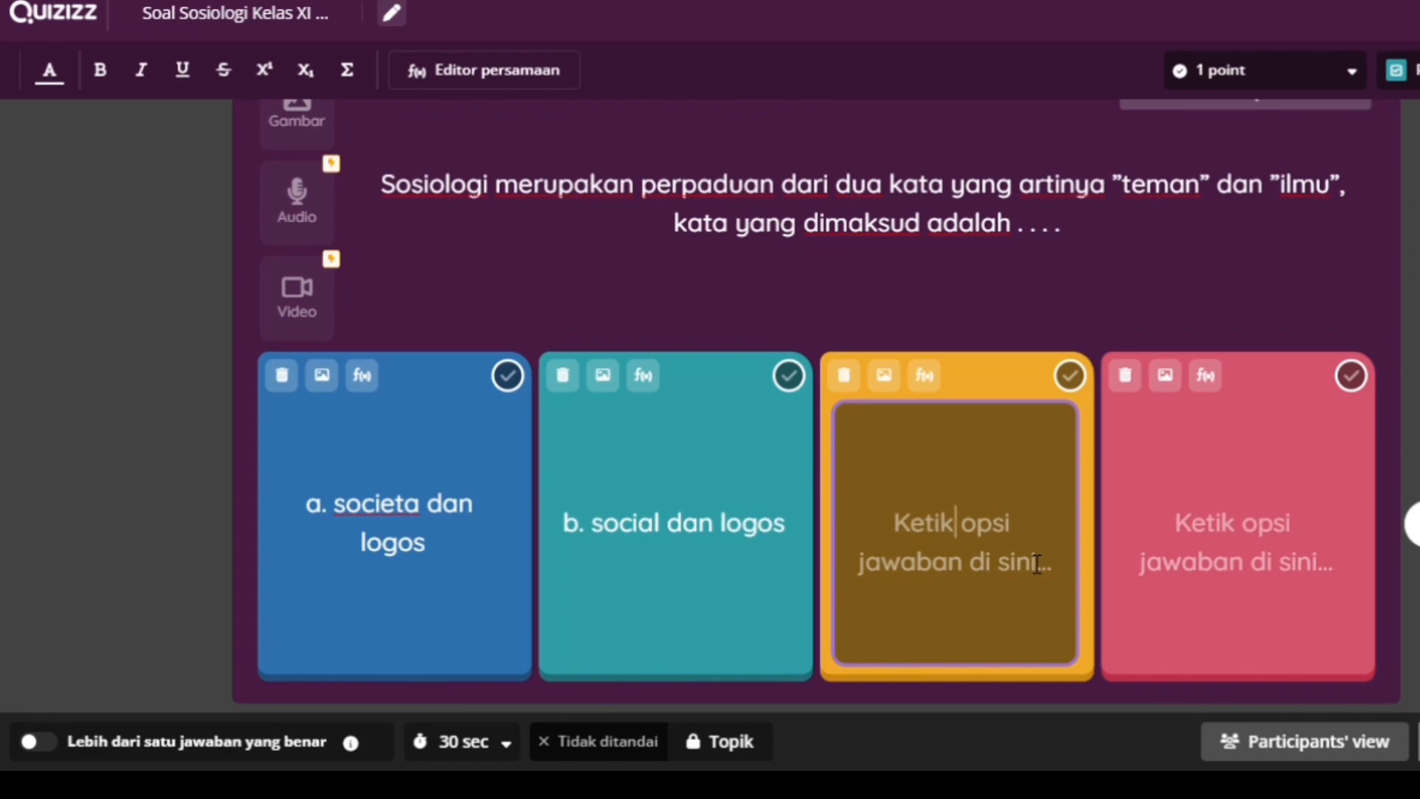
type("e. socius dan logos")
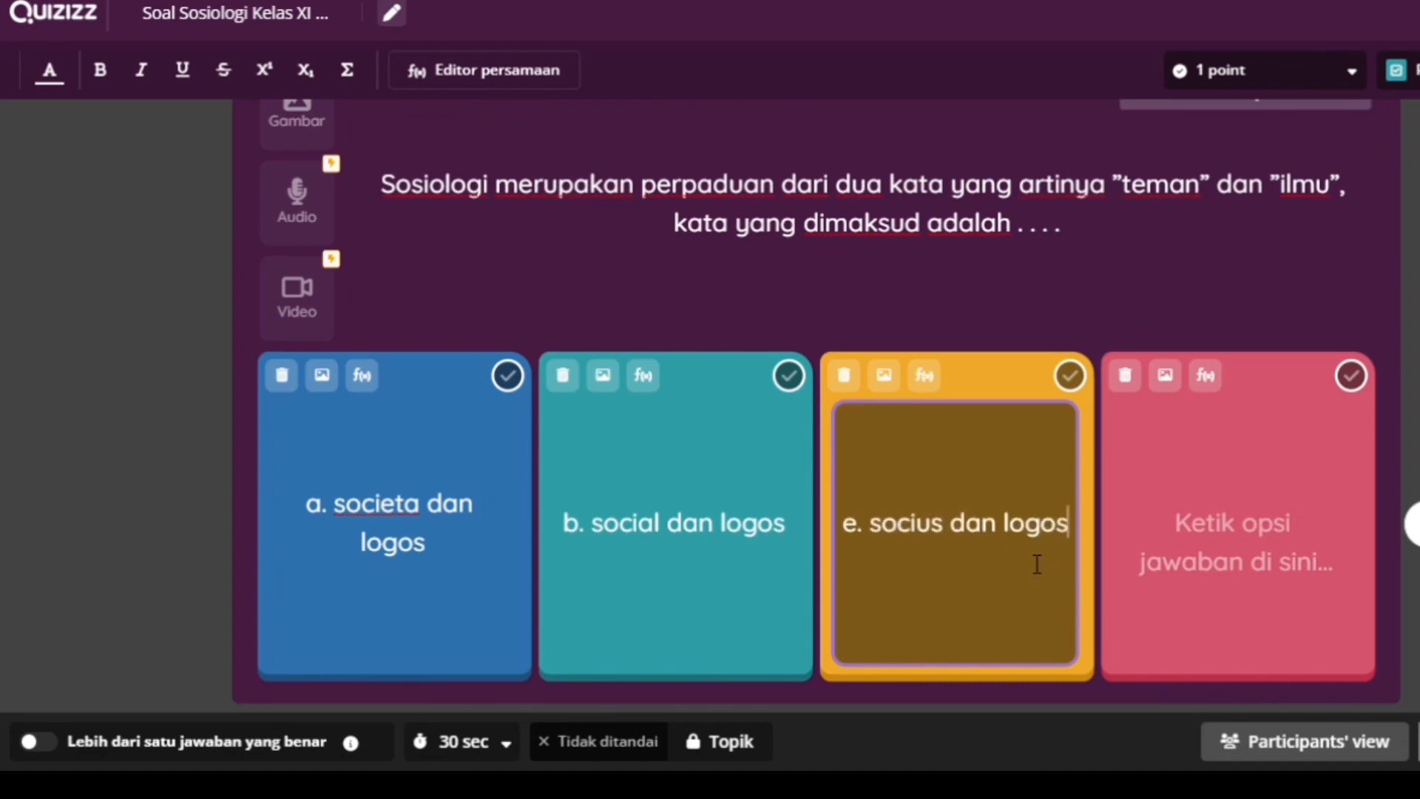
left_click(864, 537)
key("BackSpace")
type("d")
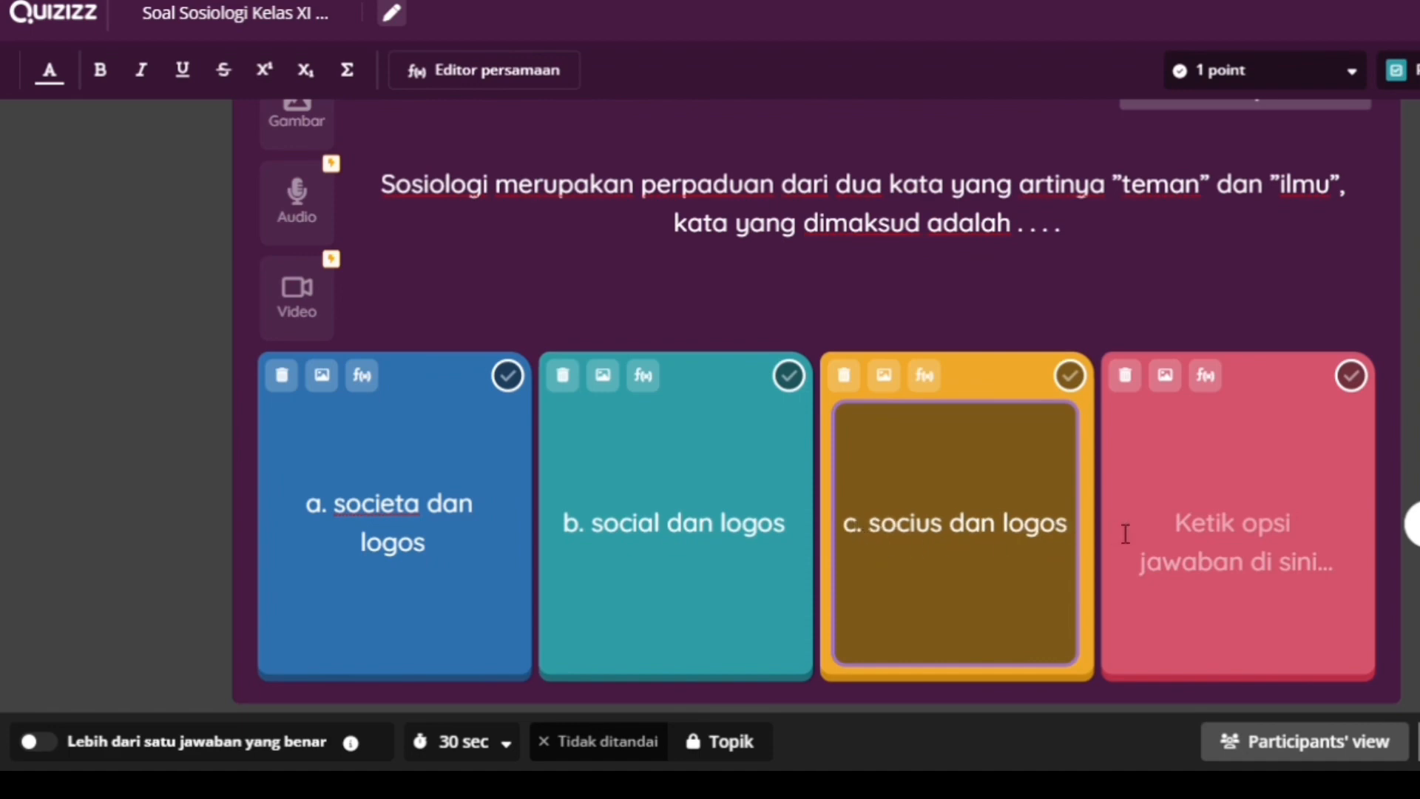
Fill in the fourth answer option with "d. socius dan logius".
left_click(1221, 554)
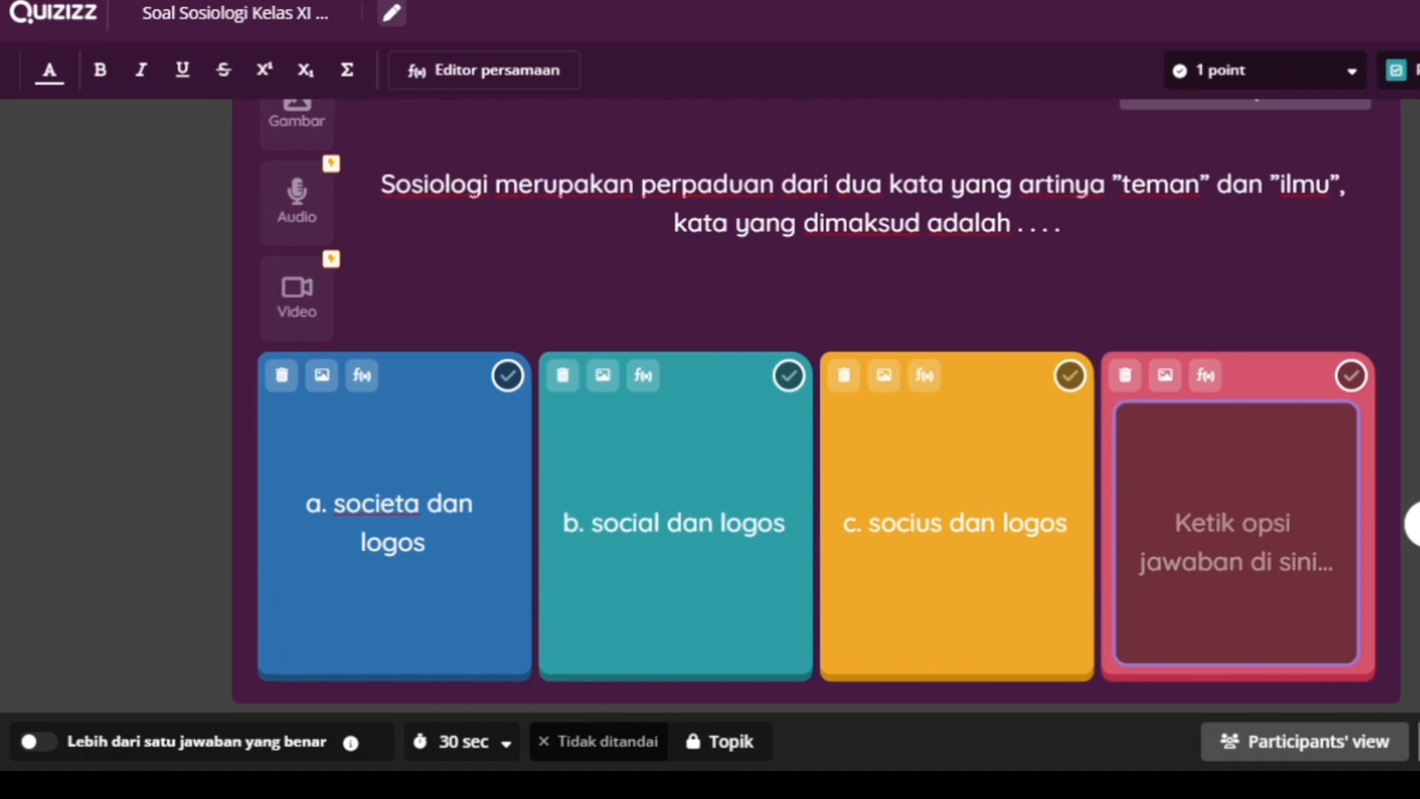
left_click(878, 710)
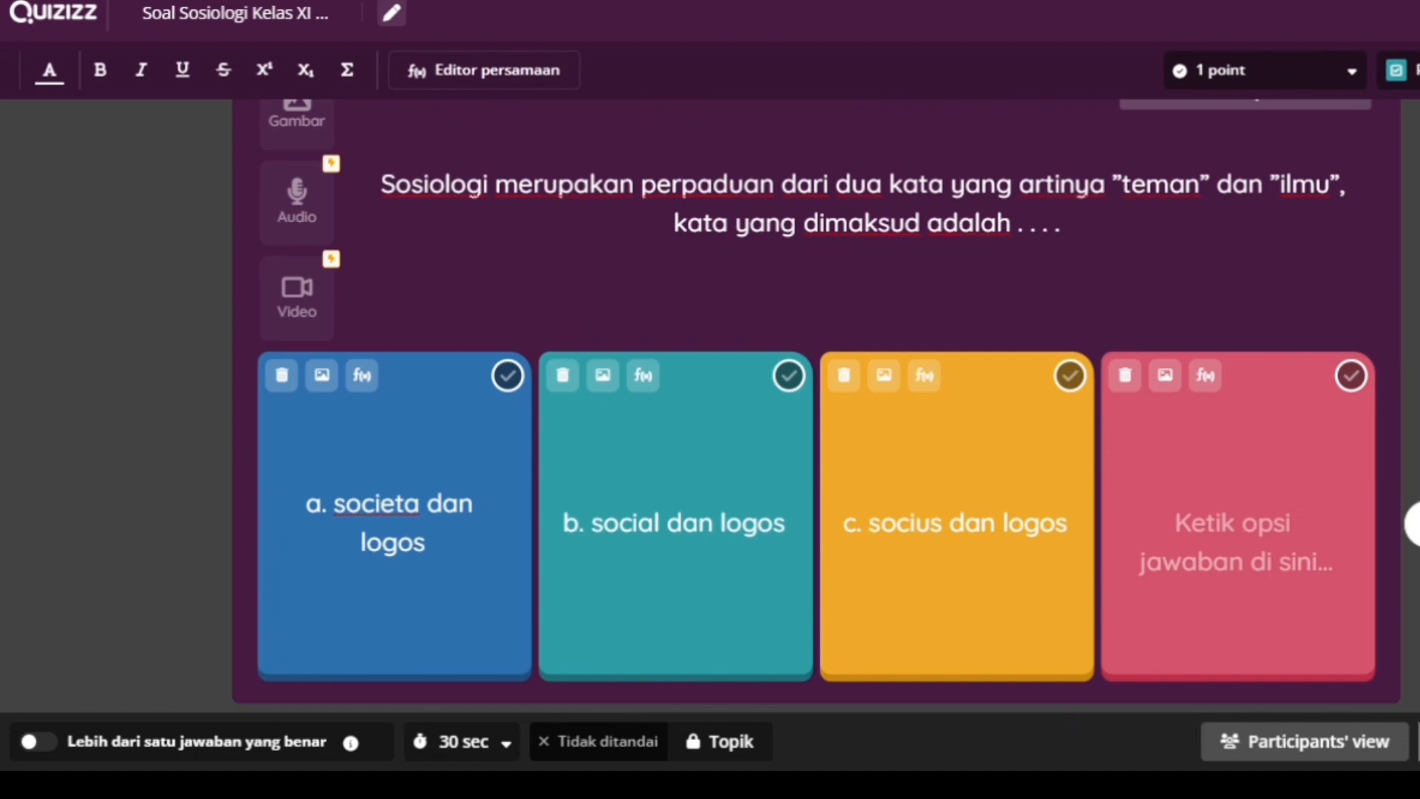
left_click(1227, 546)
type("c. socius dan logius")
key("Home")
key("Delete")
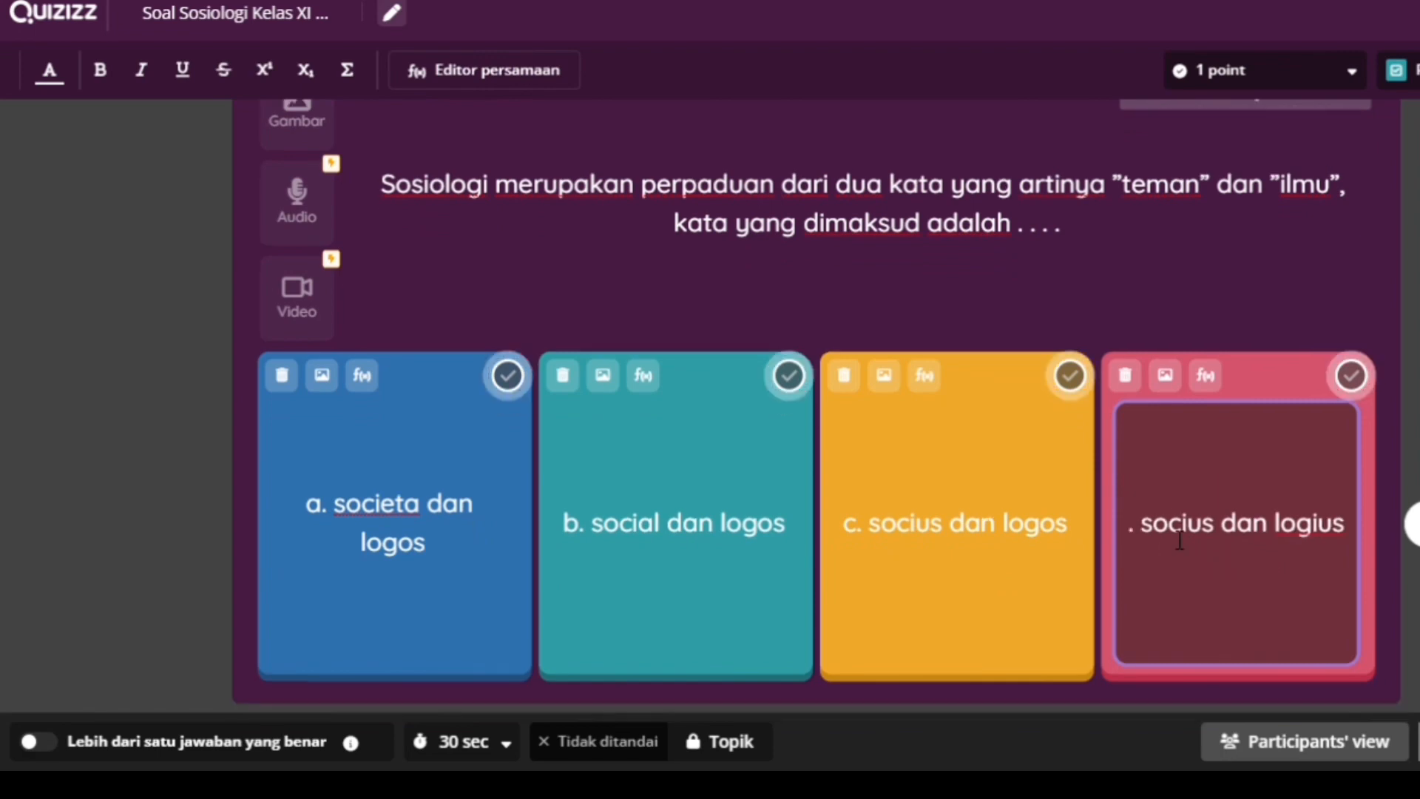
type("d")
Mark "c. socius dan logos" as the correct answer and set the second question's value to 20 points.
left_click(1068, 393)
scroll(1091, 416, "up", 3)
left_click(1313, 79)
scroll(1262, 318, "down", 6)
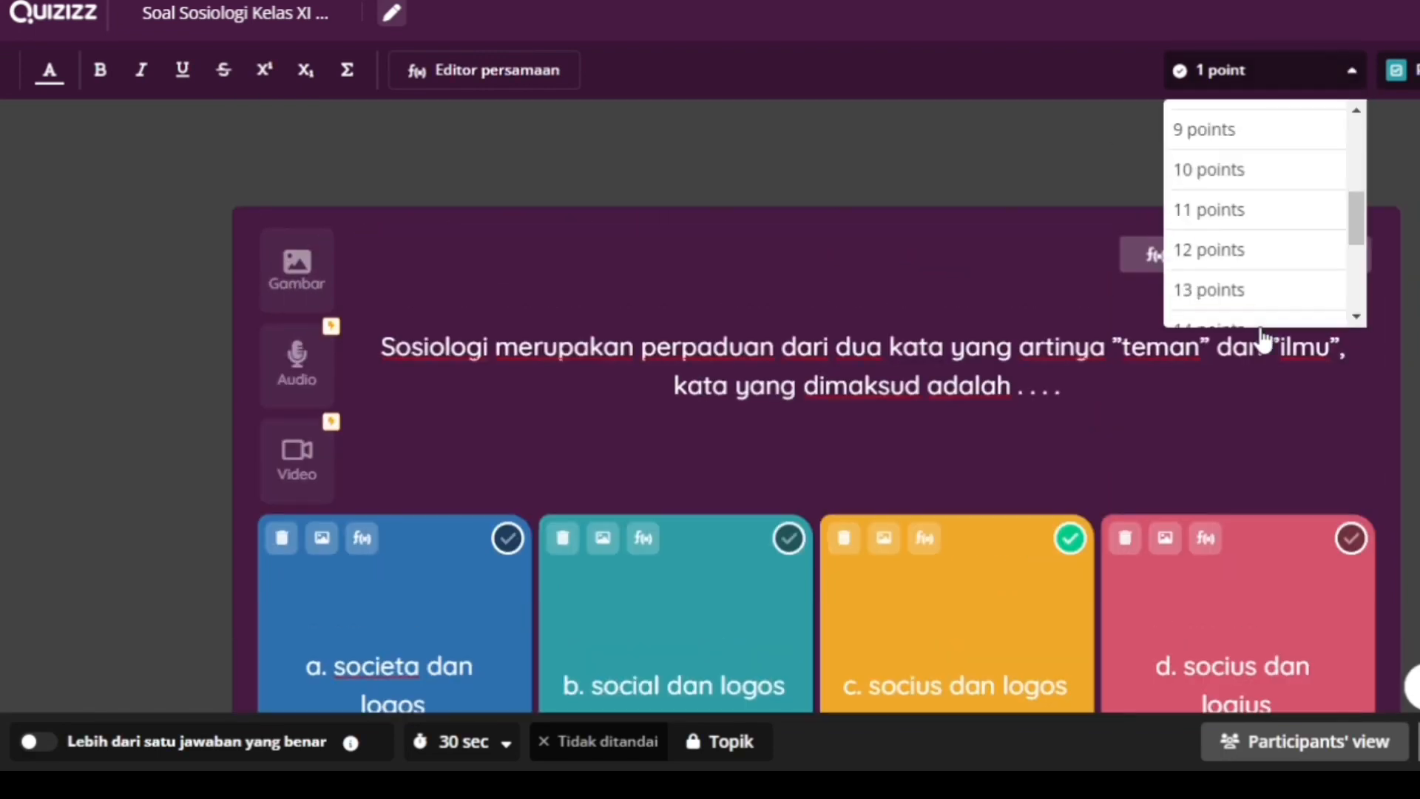
left_click(1260, 314)
Set the second question's time limit to 20 seconds.
scroll(1250, 333, "down", 3)
left_click(506, 743)
left_click(469, 219)
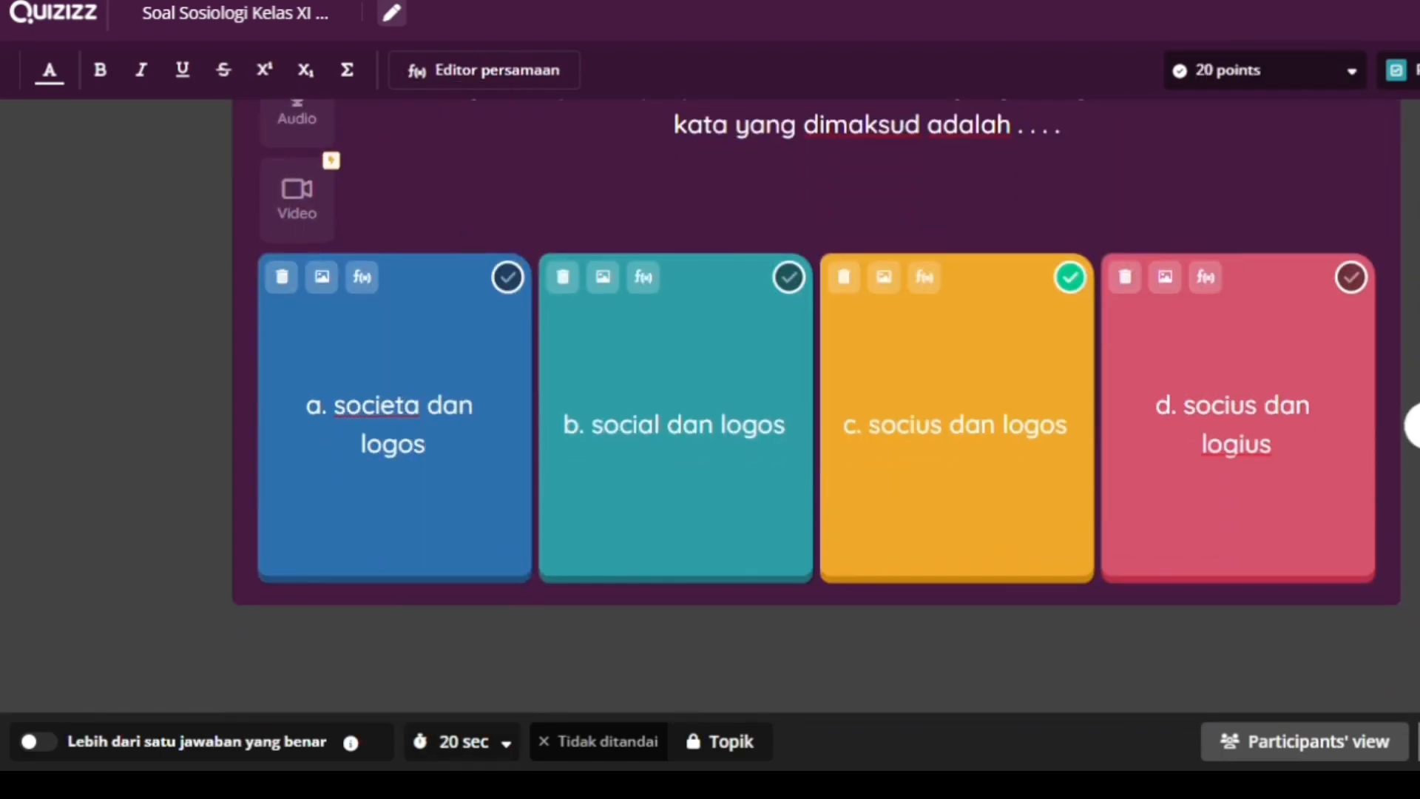
Save the second question and add a new multiple-choice question below it.
left_click(1419, 742)
scroll(721, 496, "down", 2)
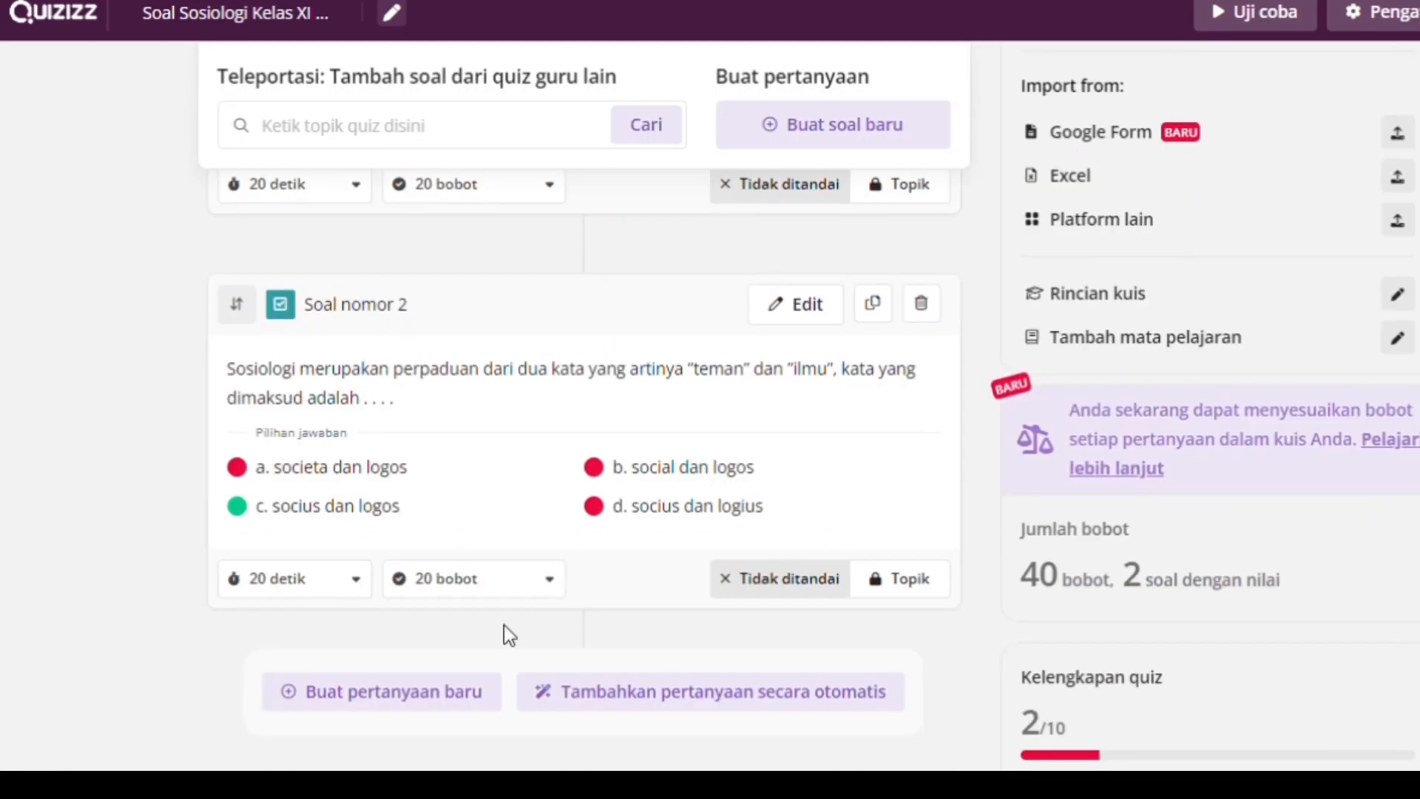
left_click(448, 694)
left_click(522, 189)
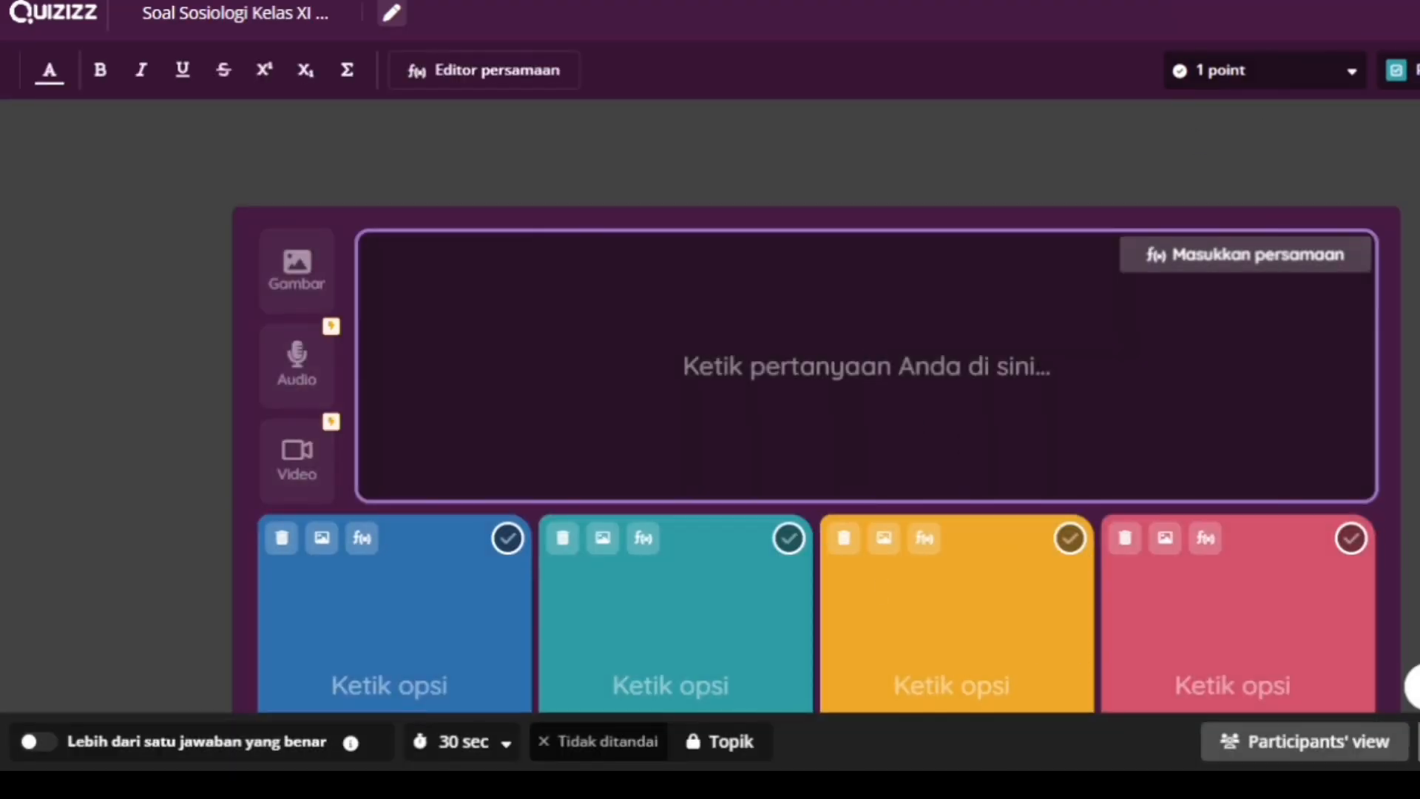
Enter the third question with numbered statements Perilaku menyimpang, Metabolisme, Masyarakat, Nilai dan norma, Patriotisme, and "Manakah pernyataan-pernyataan di atas yang merupakan konsep-konsep dalam sosiologi ?".
left_click(834, 405)
type("Perhatikan pernyataan berikut ini ! 1) Perilaku menyimpang. 2) Metabolisme. 3) Masyarakat. 4) Nilai dan norma. 5) Patriotisme. Manakah pernyataan-pernyataan di atas yang merupakan konsep-konsep dalam sosiologi ?")
scroll(832, 406, "down", 3)
Fill in the first two answer options with "a. 1), 3), dan 4)" and "b. 1), 2), dan 3)".
left_click(414, 466)
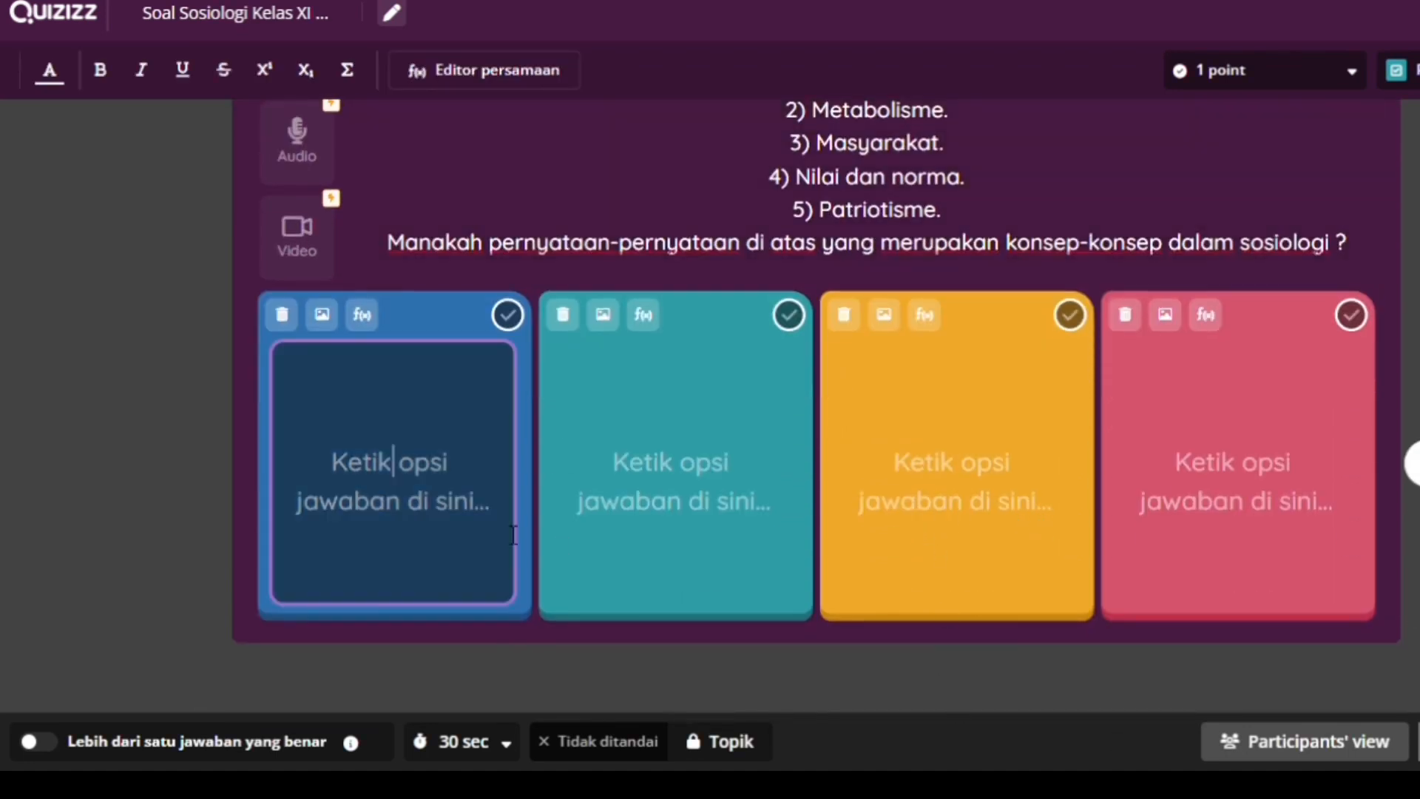
type("a. 1), 3), dan 4)")
left_click(700, 501)
type("b.")
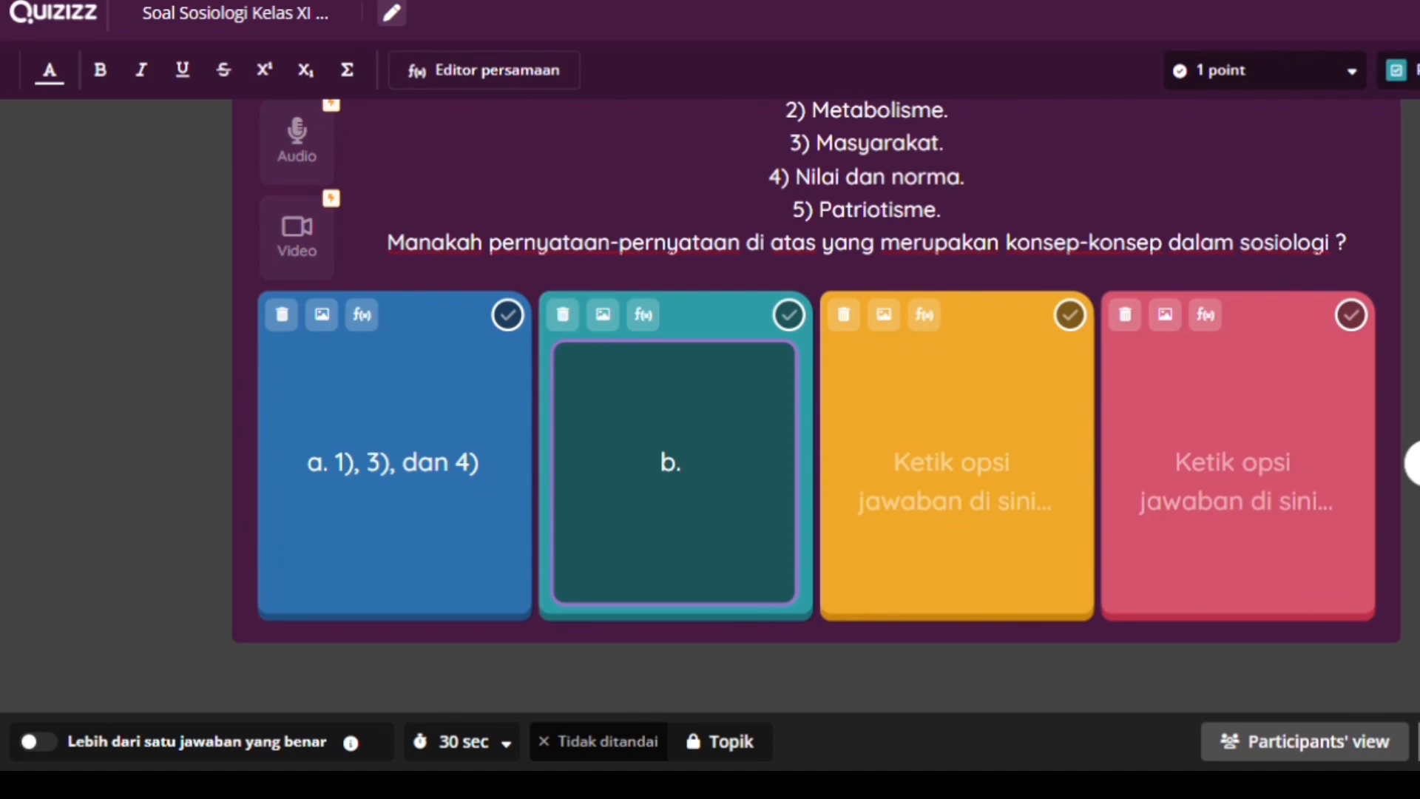
left_click(945, 470)
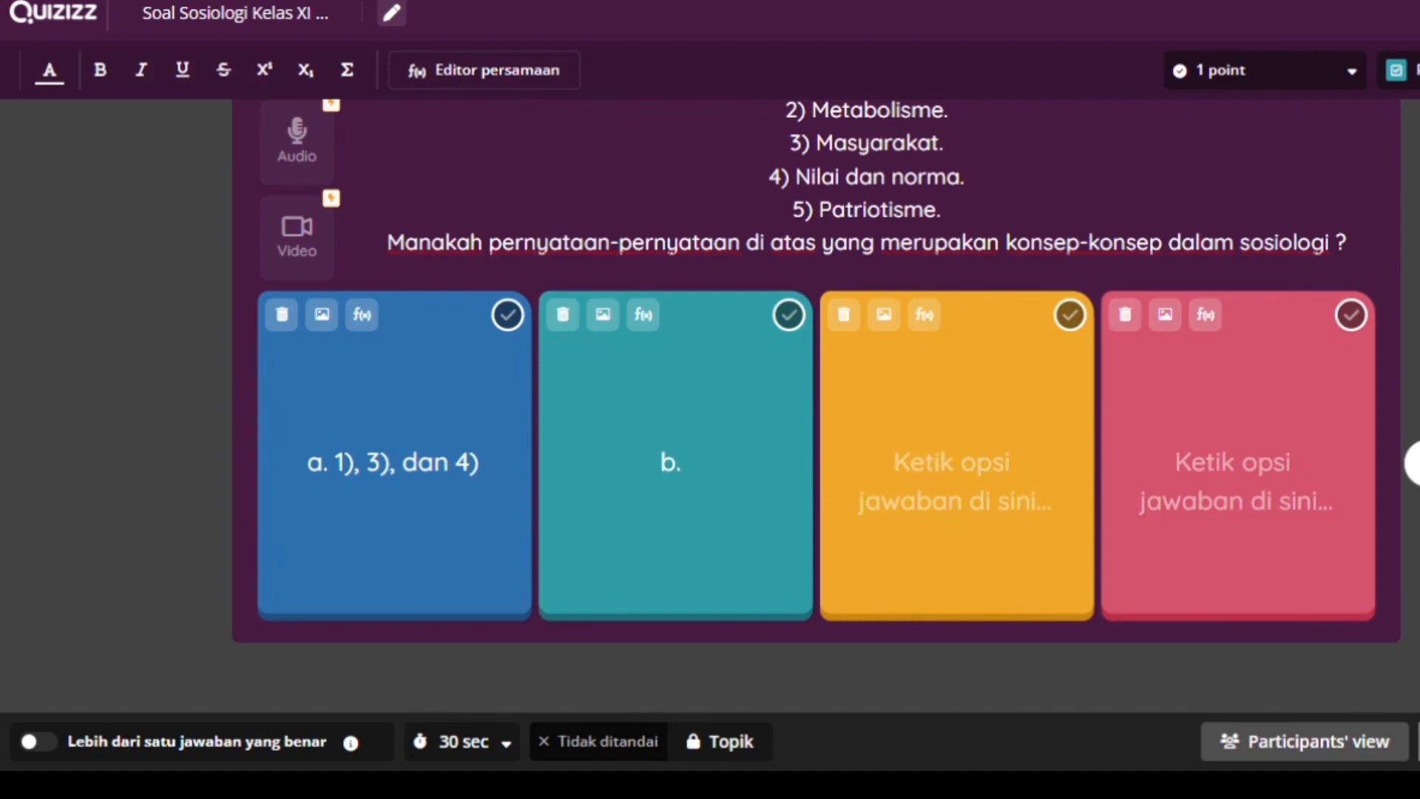
left_click(769, 536)
type("1), 2), dan 3)")
Fill in the last two answer options with "c. 3), 4), dan 5)" and "d. 3), 4), dan 5)".
left_click(850, 476)
type("c.")
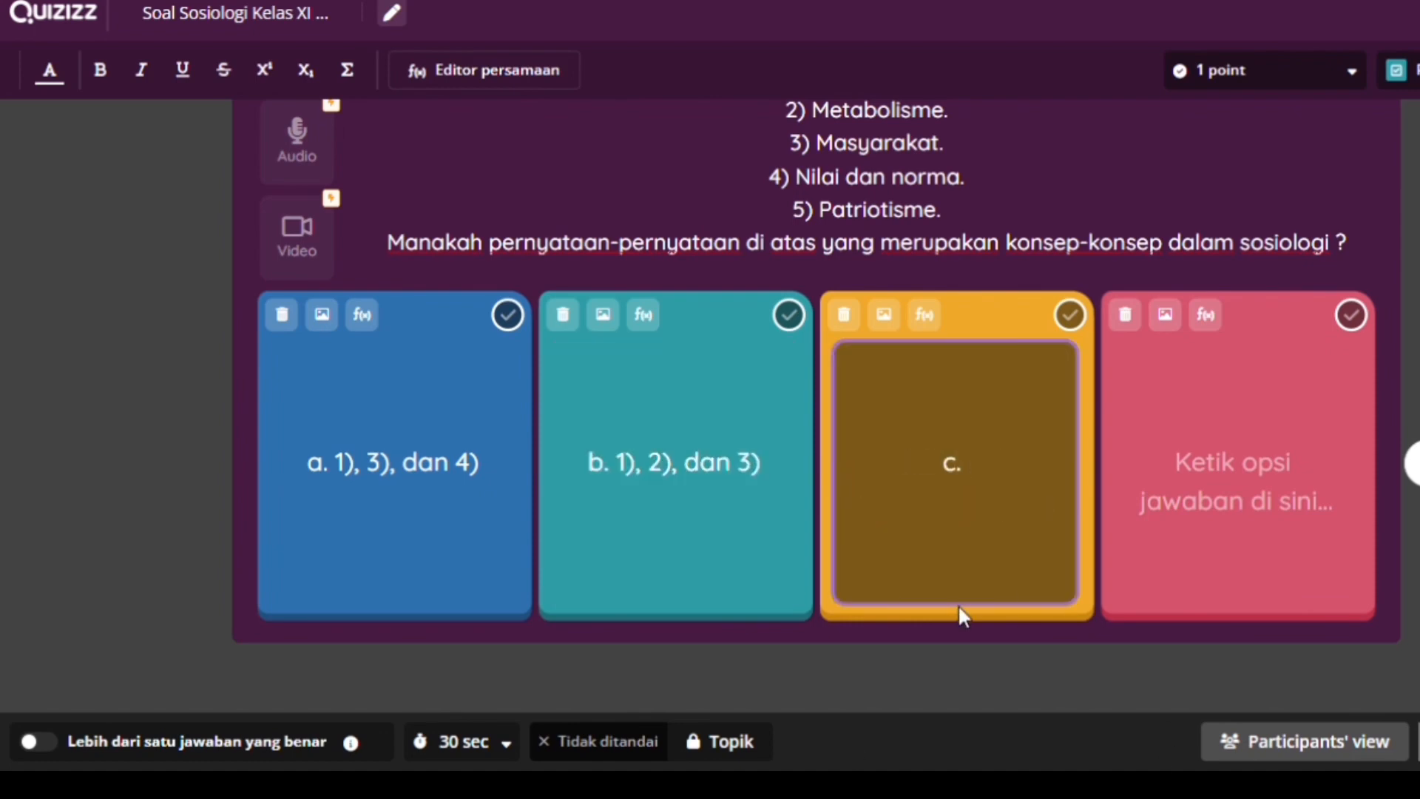
type(" 3), 4), dan 5)")
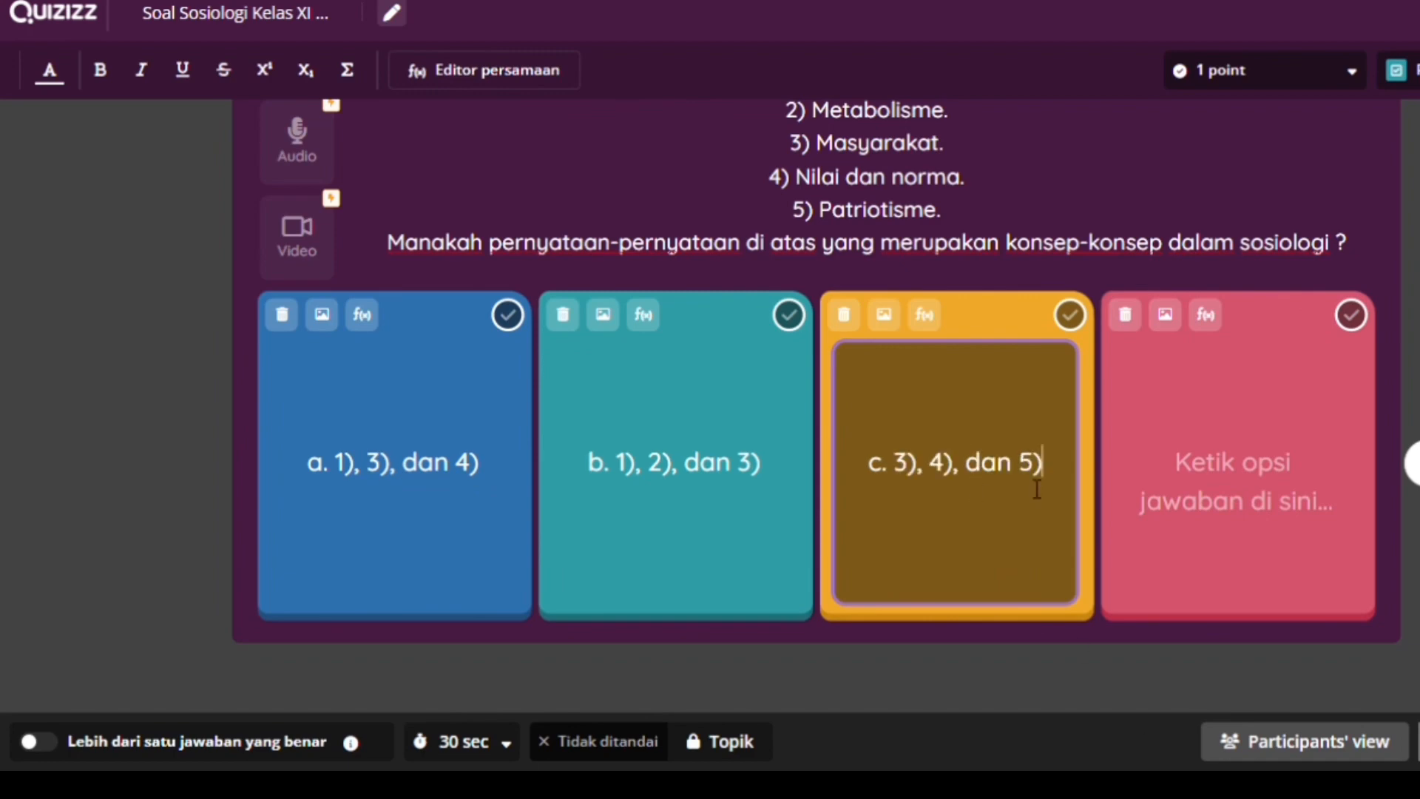
left_click(1236, 459)
type("d.")
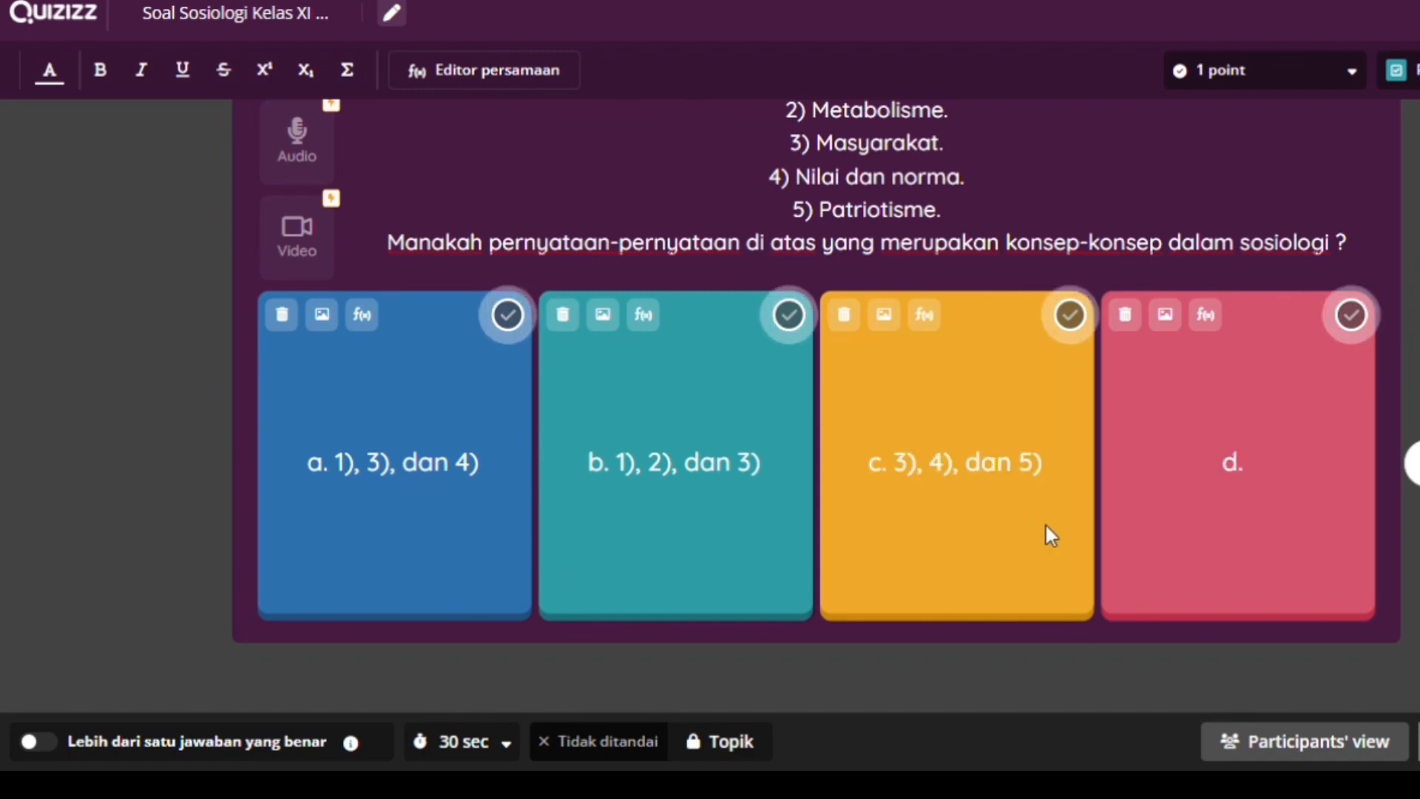
left_click(1179, 545)
type("3), 4), dan 5)")
Mark "a. 1), 3), dan 4)" as the correct answer and set the third question's value to 20 points.
left_click(508, 315)
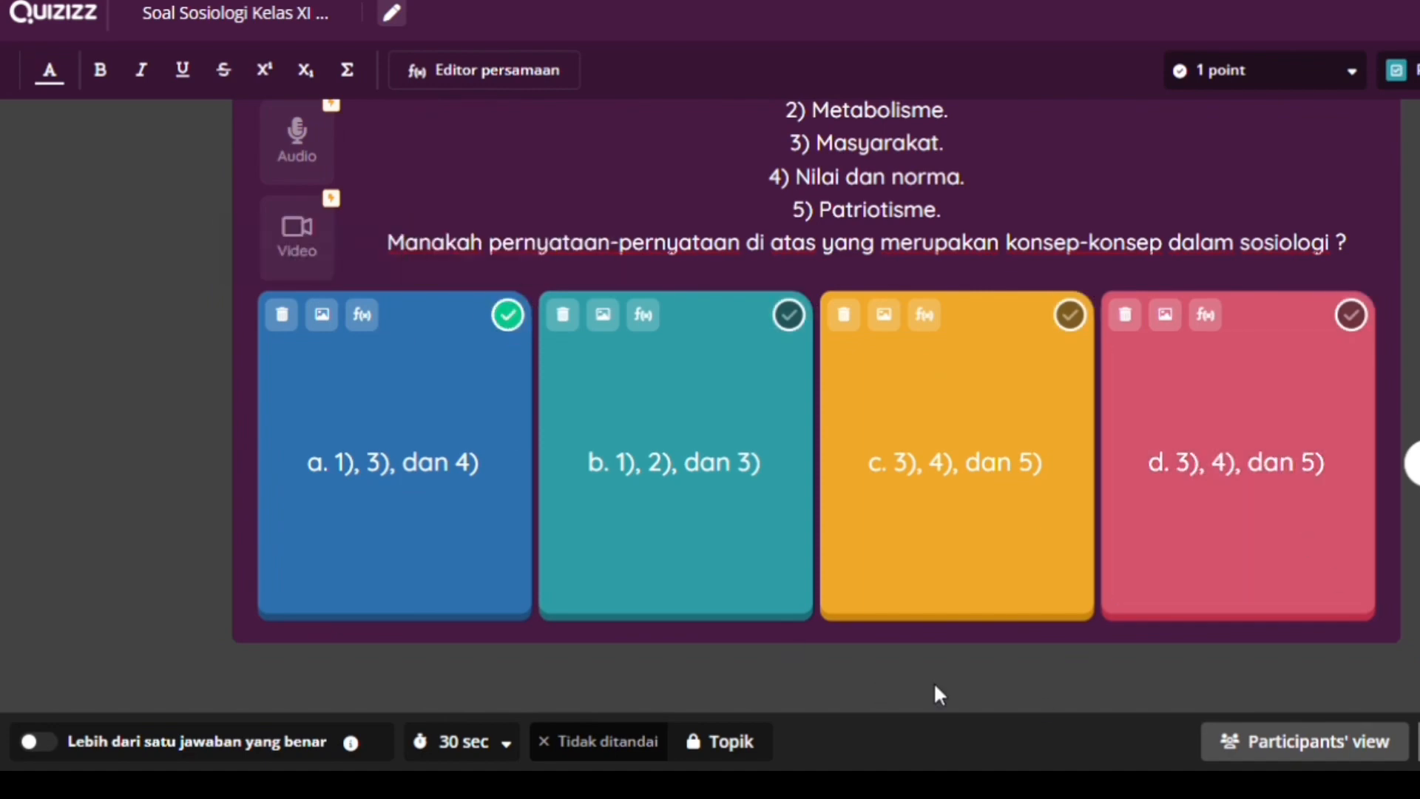
left_click(1325, 66)
scroll(1277, 233, "down", 5)
left_click(1242, 307)
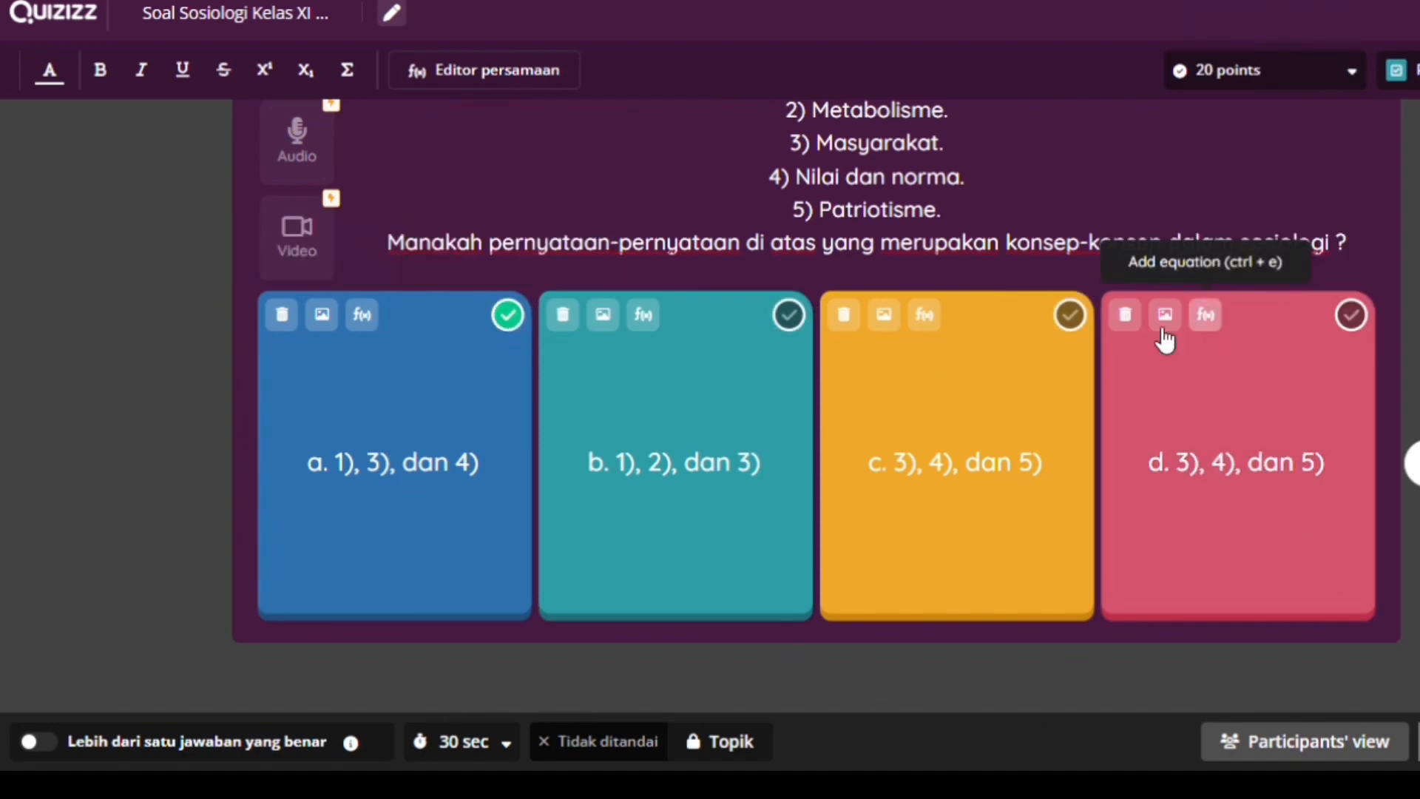
Set the third question's time limit to 1 minute.
left_click(474, 742)
left_click(447, 320)
left_click(500, 737)
left_click(491, 396)
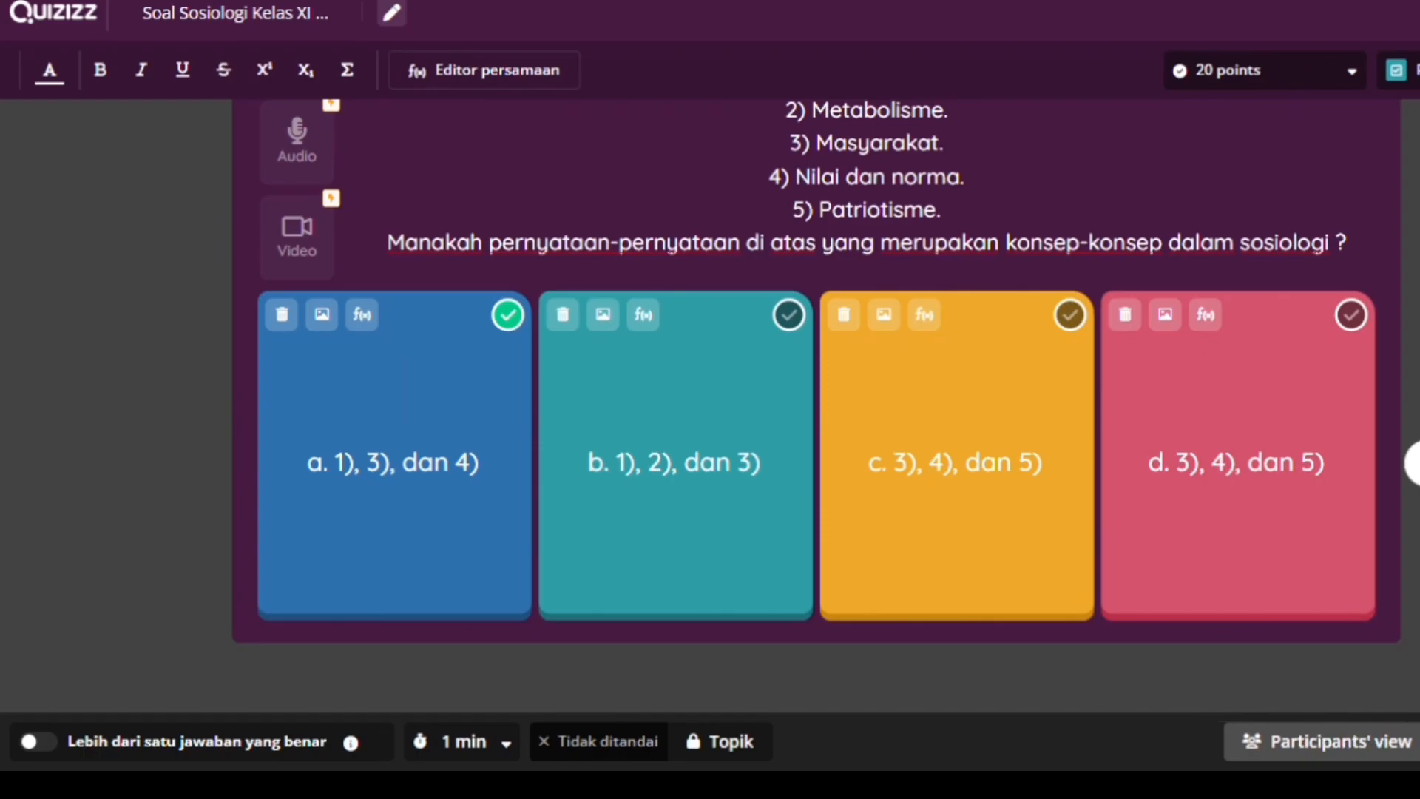
Save the third question and add a multiple-choice question reading "Sebagai ilmu pengetahuan sosial, sosiologi menitikberatkan analisisnya mengenai . . . .".
left_click(1398, 70)
left_click(378, 638)
left_click(507, 185)
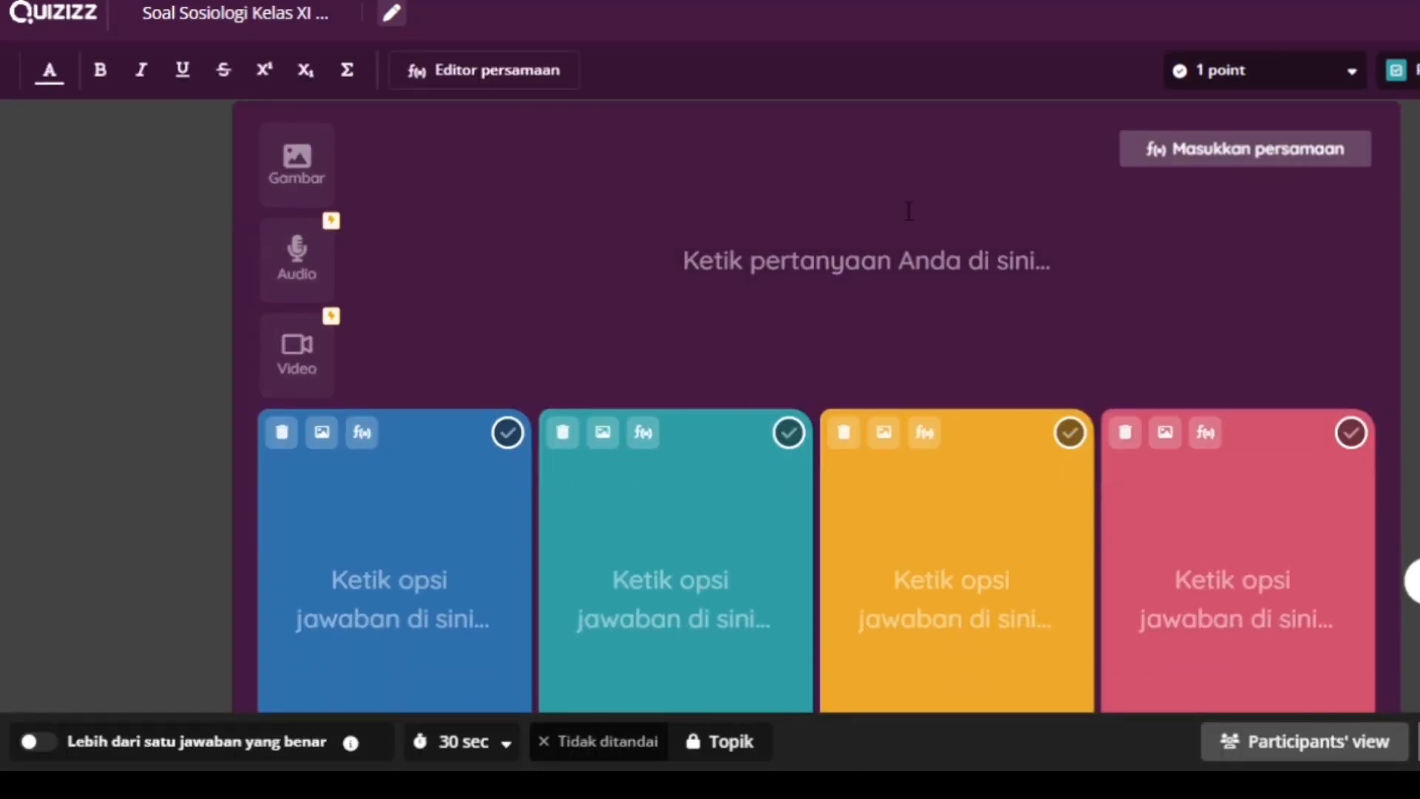
left_click(1017, 245)
type("Sebagai ilmu pengetahuan sosial, sosiologi menitikberatkan analisisnya mengenai . . . .")
Fill in the first answer option with "a. kelompok sosial, khusus manusia, dan modernisasi".
left_click(475, 602)
type("a.")
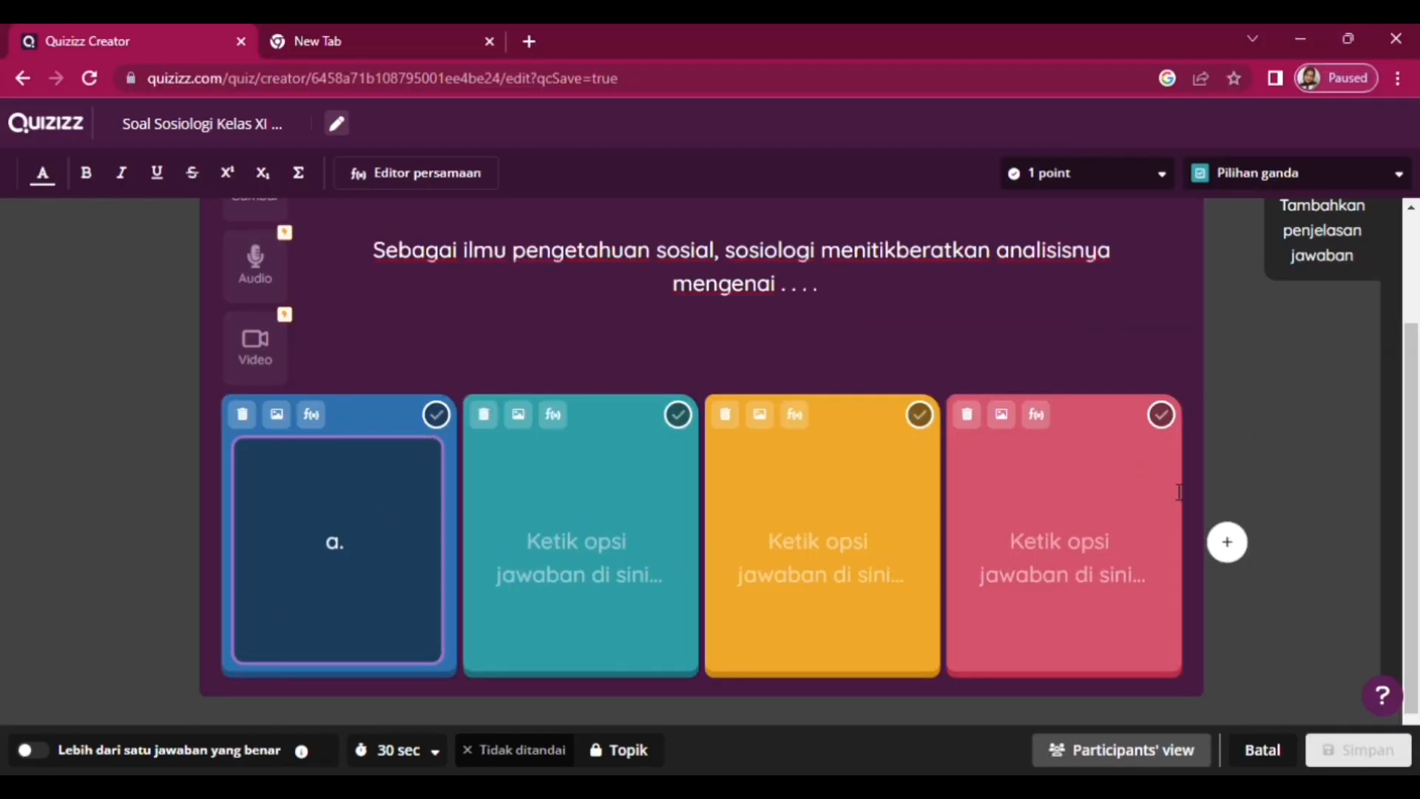
key("alt+Tab")
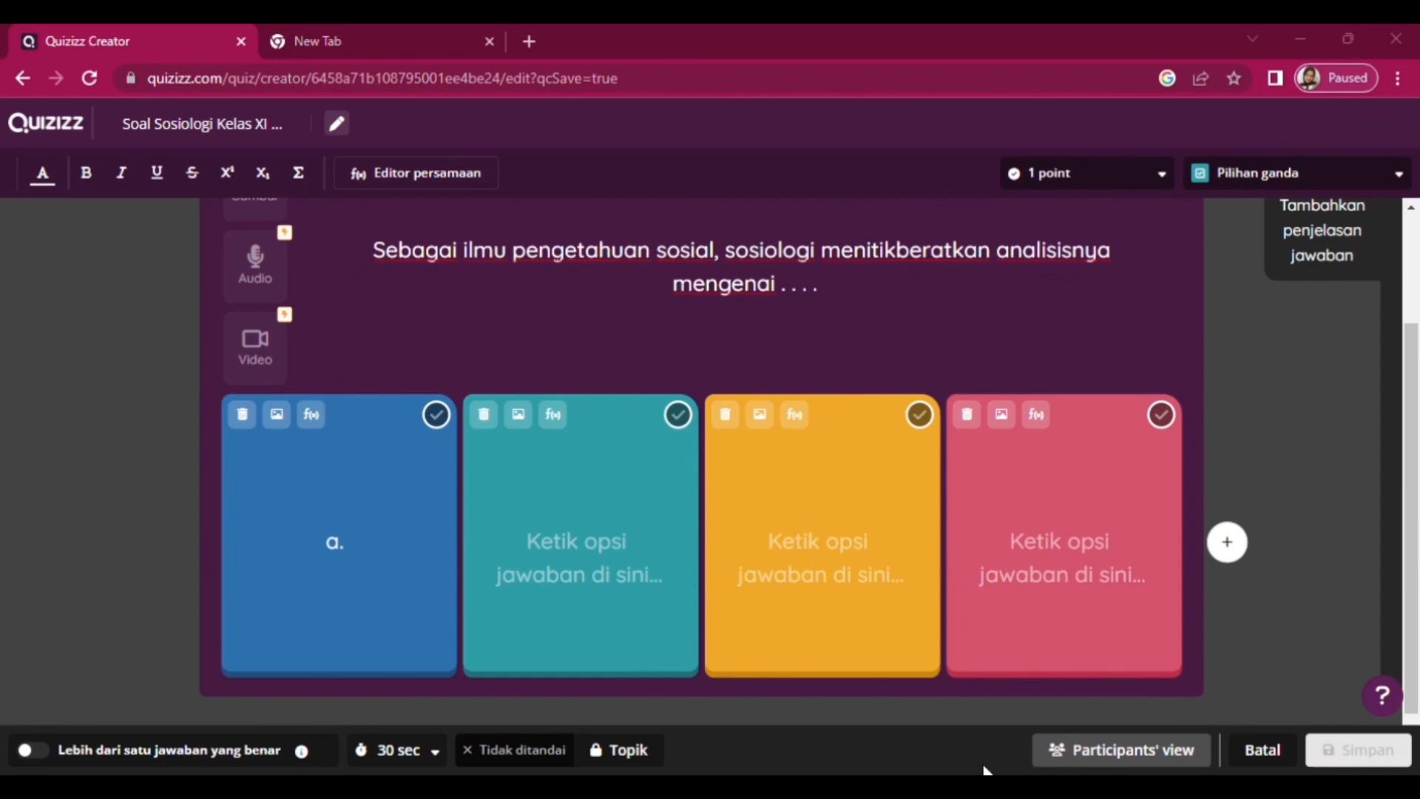
key("alt+Tab")
type("kelompok sosial, khusus manusia, dan modernisasi")
Fill in the second answer option with "b. kelompok sosial, hubungan sosial, dan proses sosial".
left_click(570, 672)
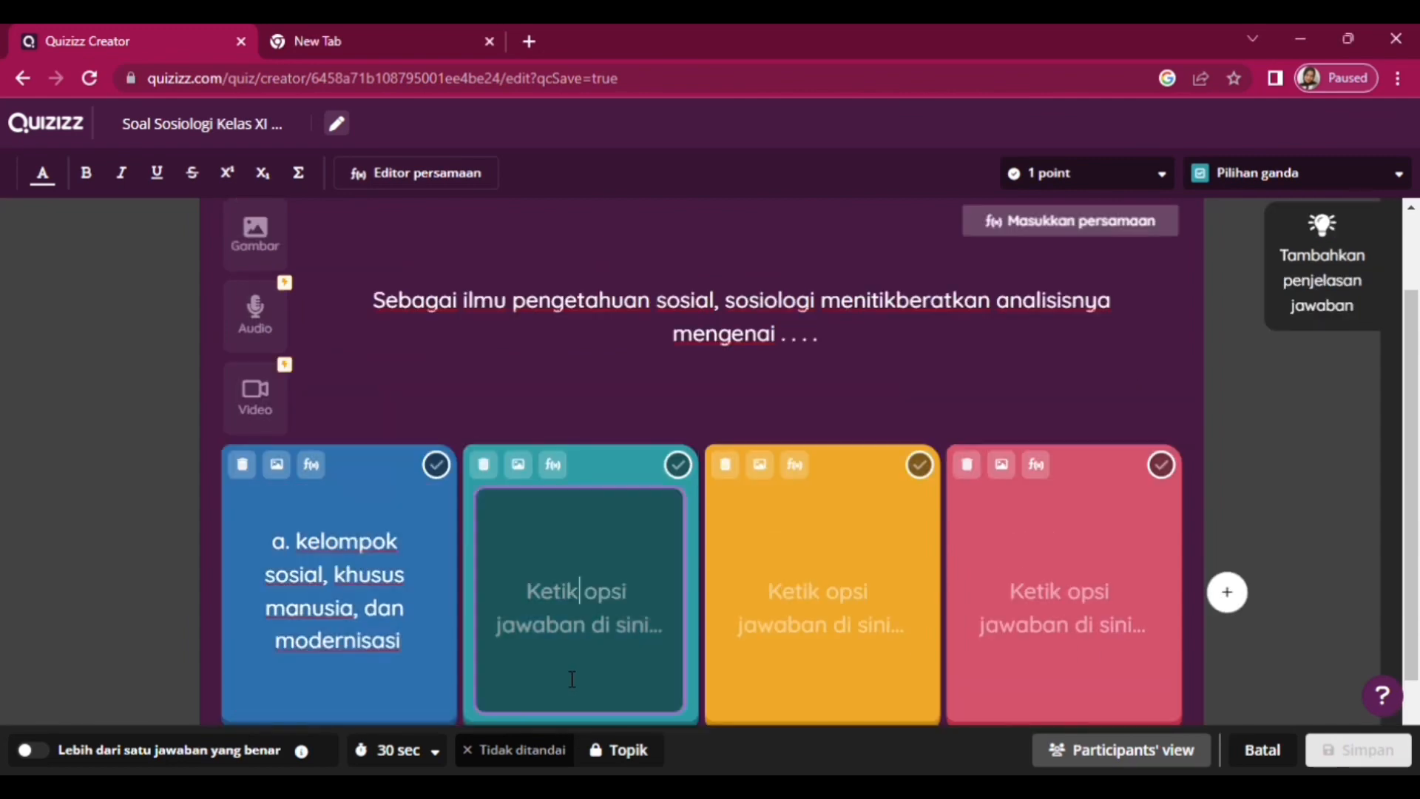
type("b.")
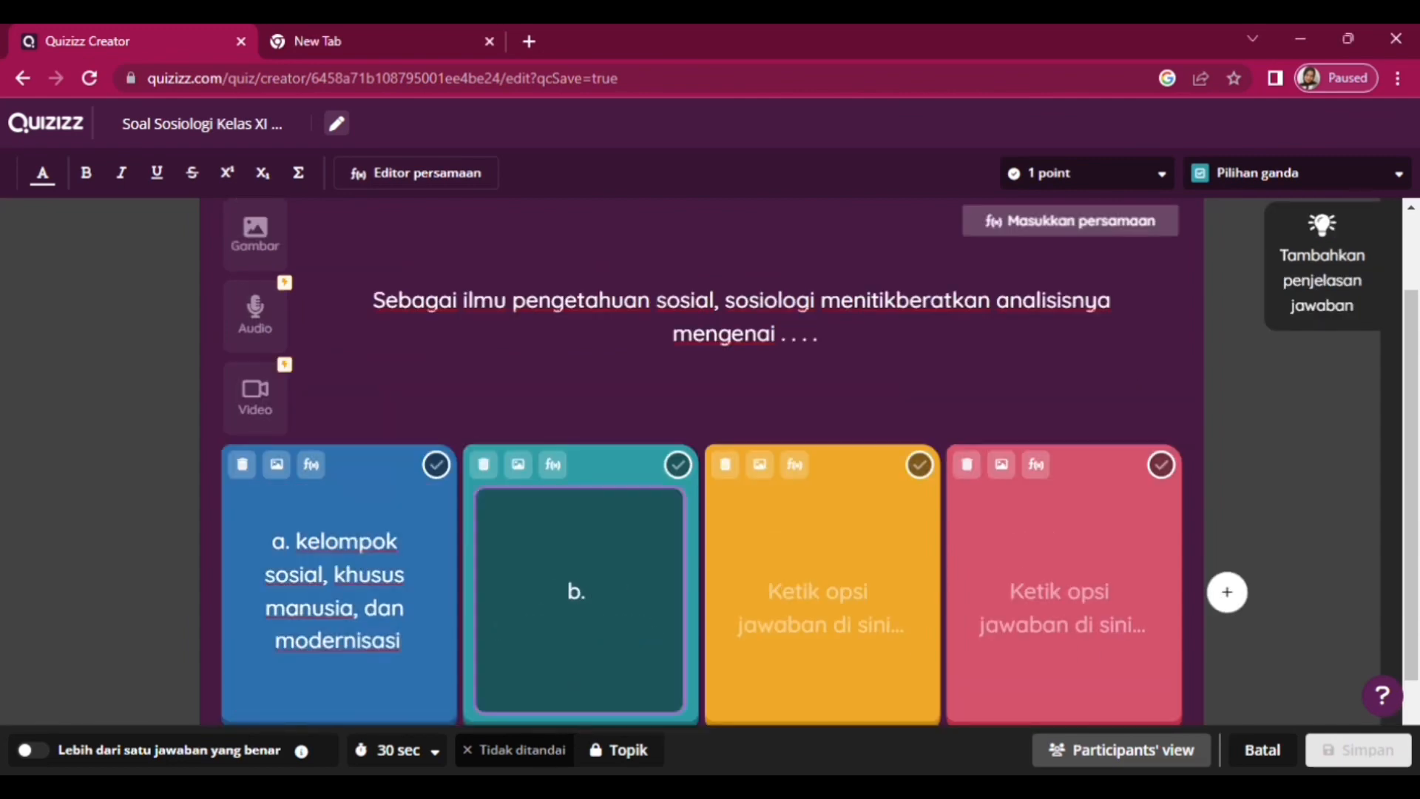
key("alt+Tab")
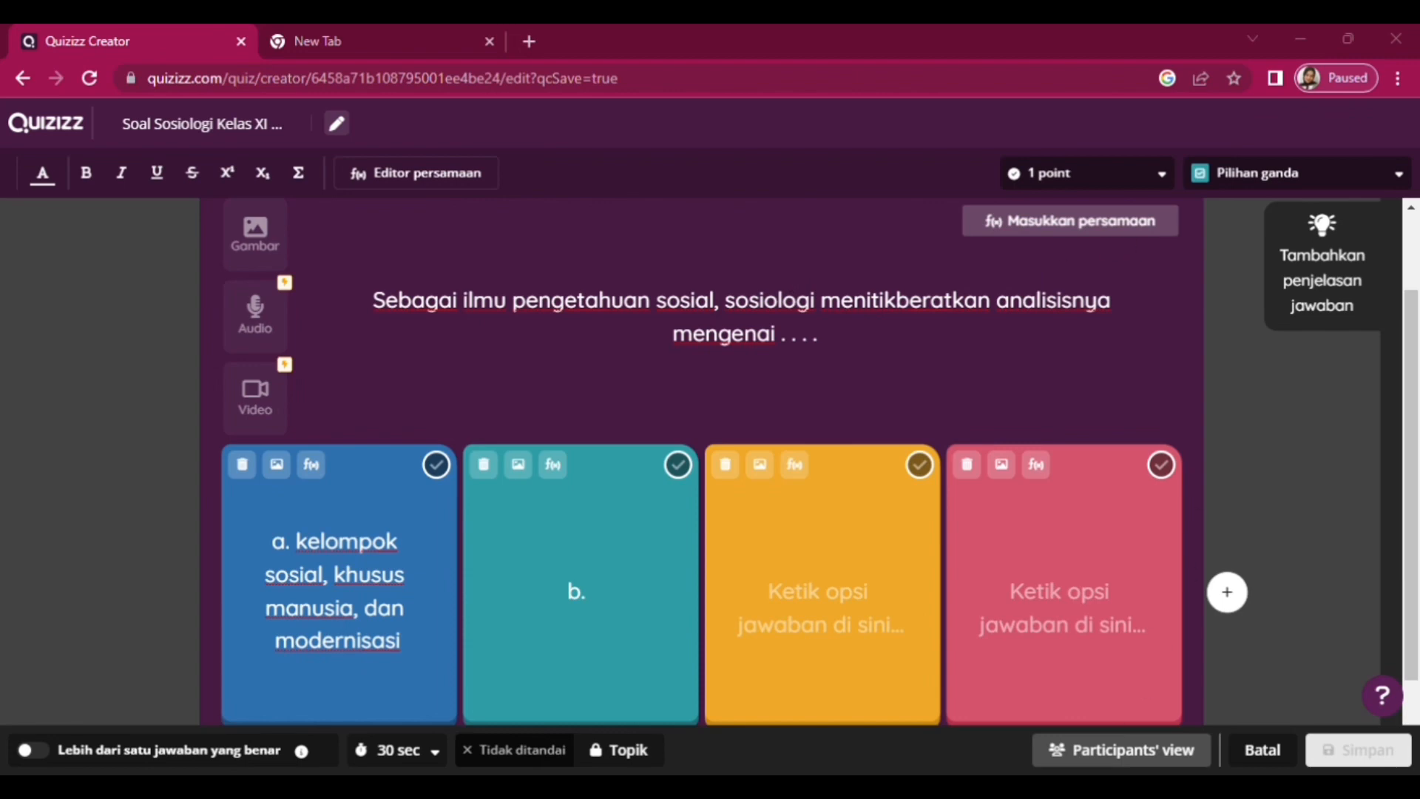
key("alt+Tab")
type("kelompok sosial, hubungan sosial, dan proses sosial")
Fill in the third answer option with "c. kelompok sosial, manusia dalam usaha memenuhi kebutuhan keluarga".
left_click(891, 634)
type("c.")
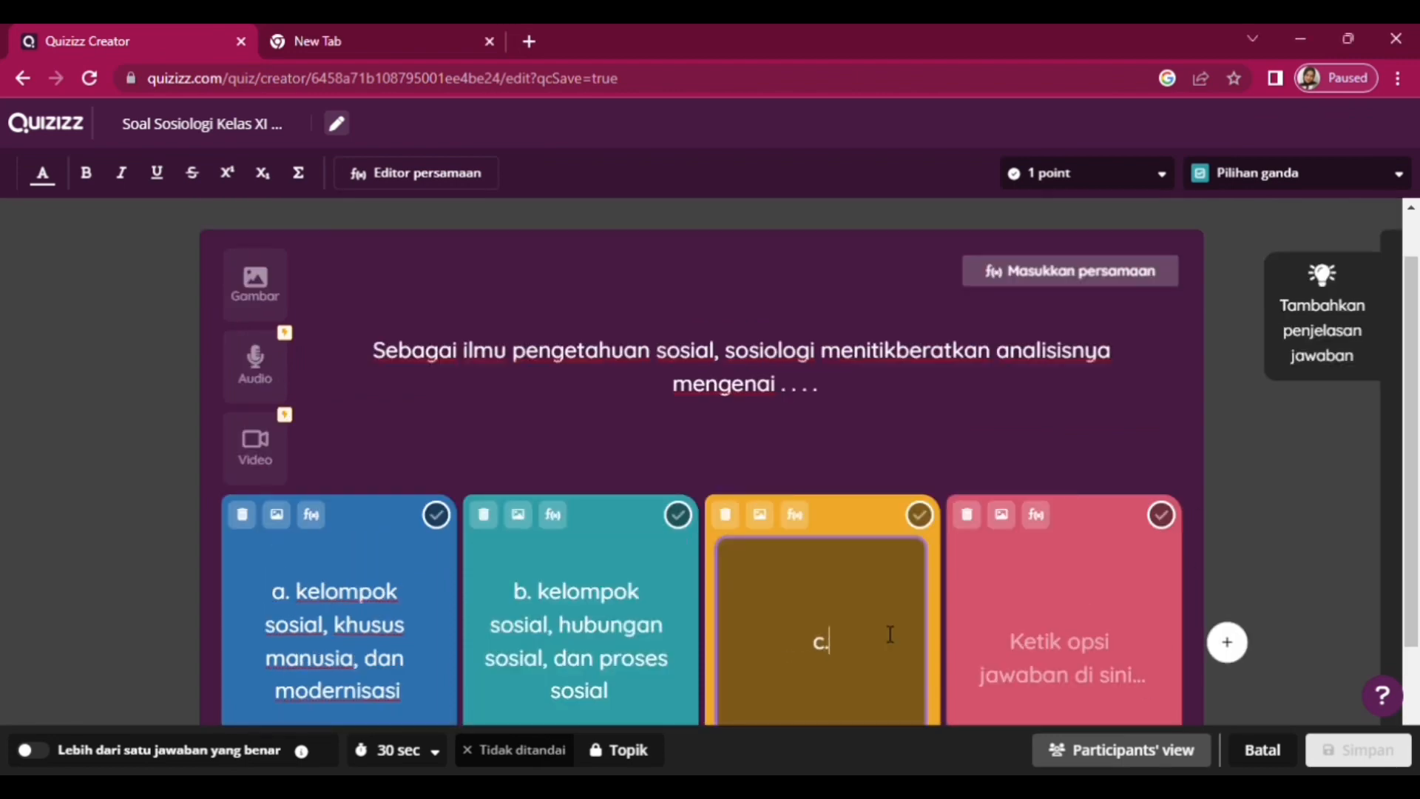
scroll(851, 577, "down", 1)
key("alt+Tab")
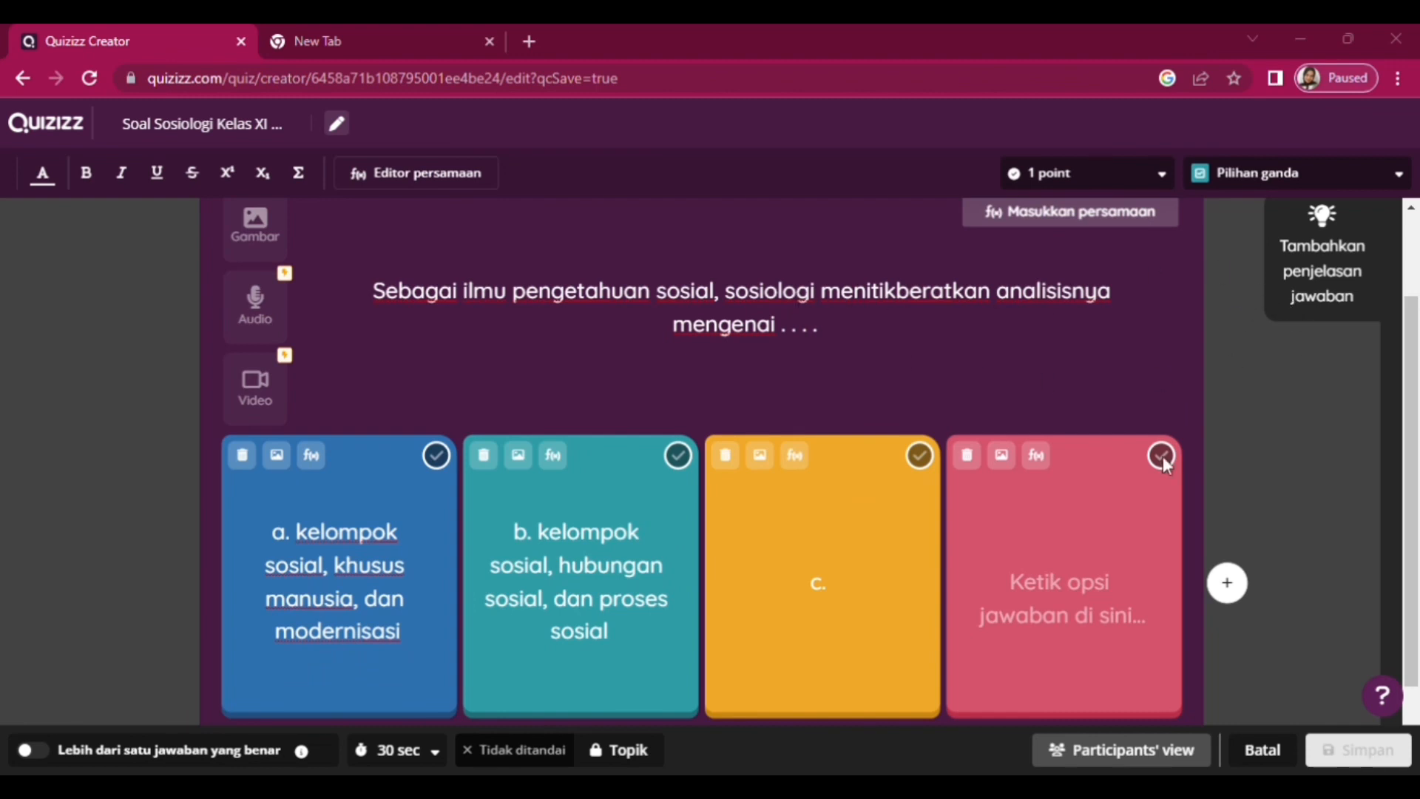
left_click(865, 611)
type("kelompok sosial, manusia dalam usaha memenuhi kebutuhan")
Fill in the fourth answer option with "d. kelompok sosial, khusus manusia, dan hasil kebudayaannya".
left_click(1159, 643)
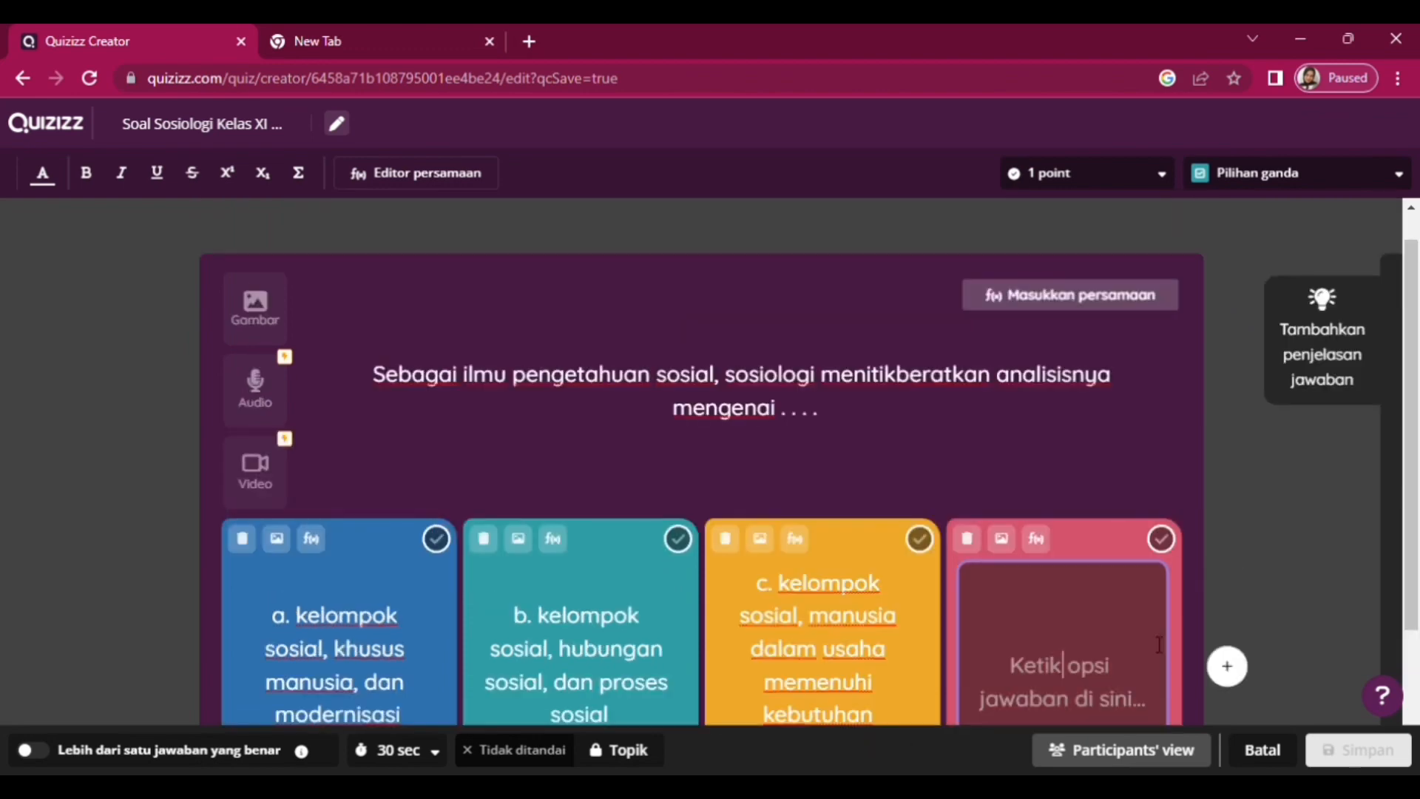
type("d.")
scroll(1159, 642, "down", 2)
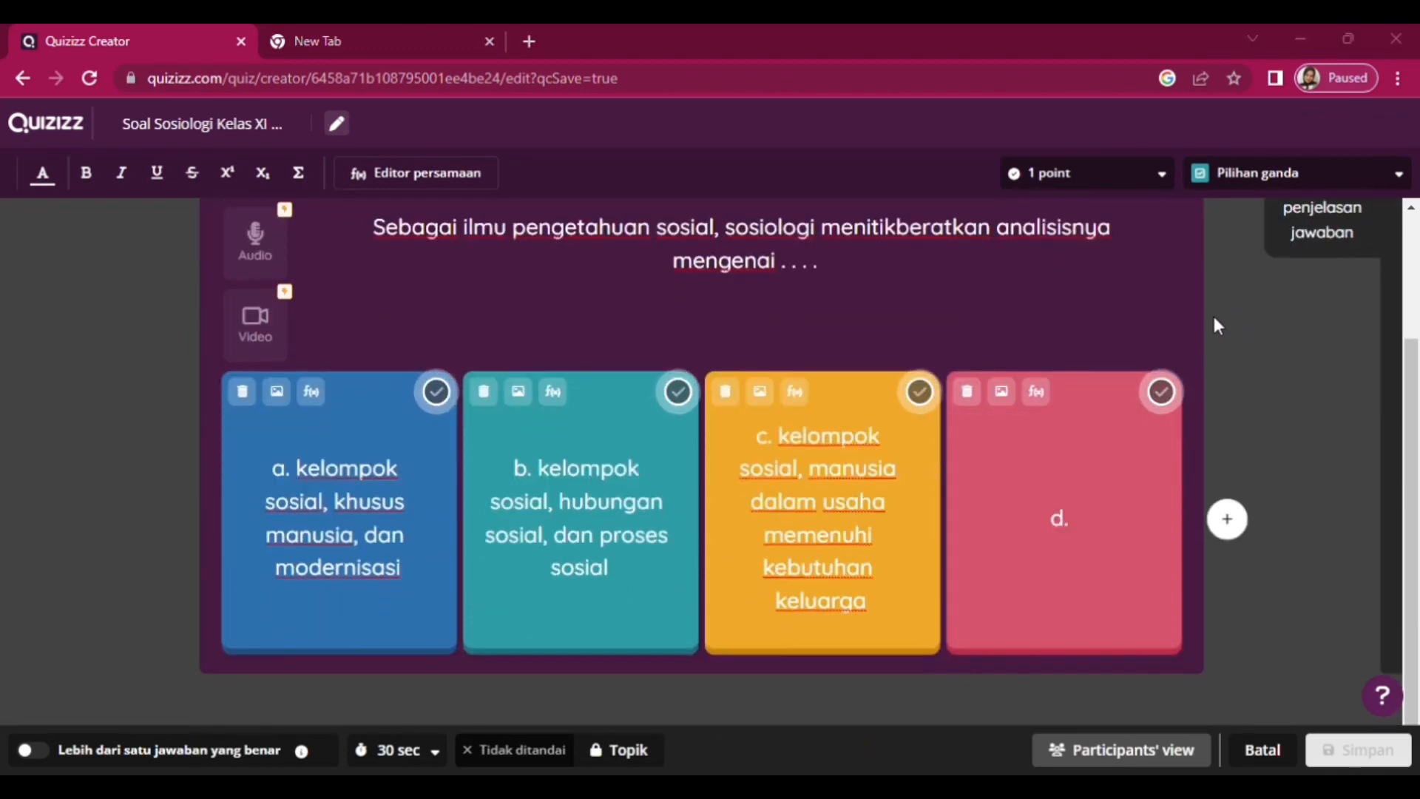
left_click(1061, 518)
type("kelompok sosial, khusus manusia, dan hasil kebudayaannya")
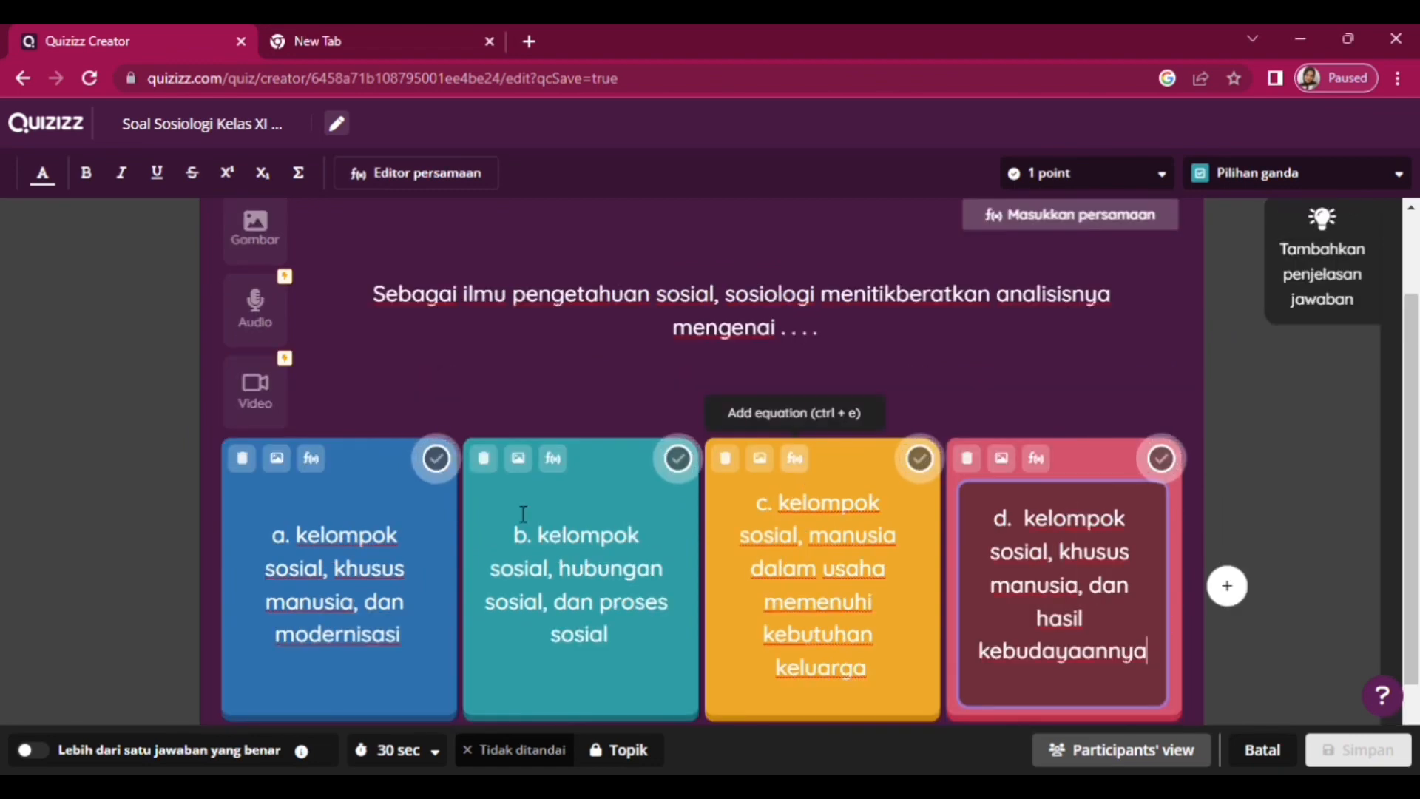
Mark option b, "kelompok sosial, hubungan sosial, dan proses sosial", as the correct answer and set the fourth question's value to 20 points.
key("alt+Tab")
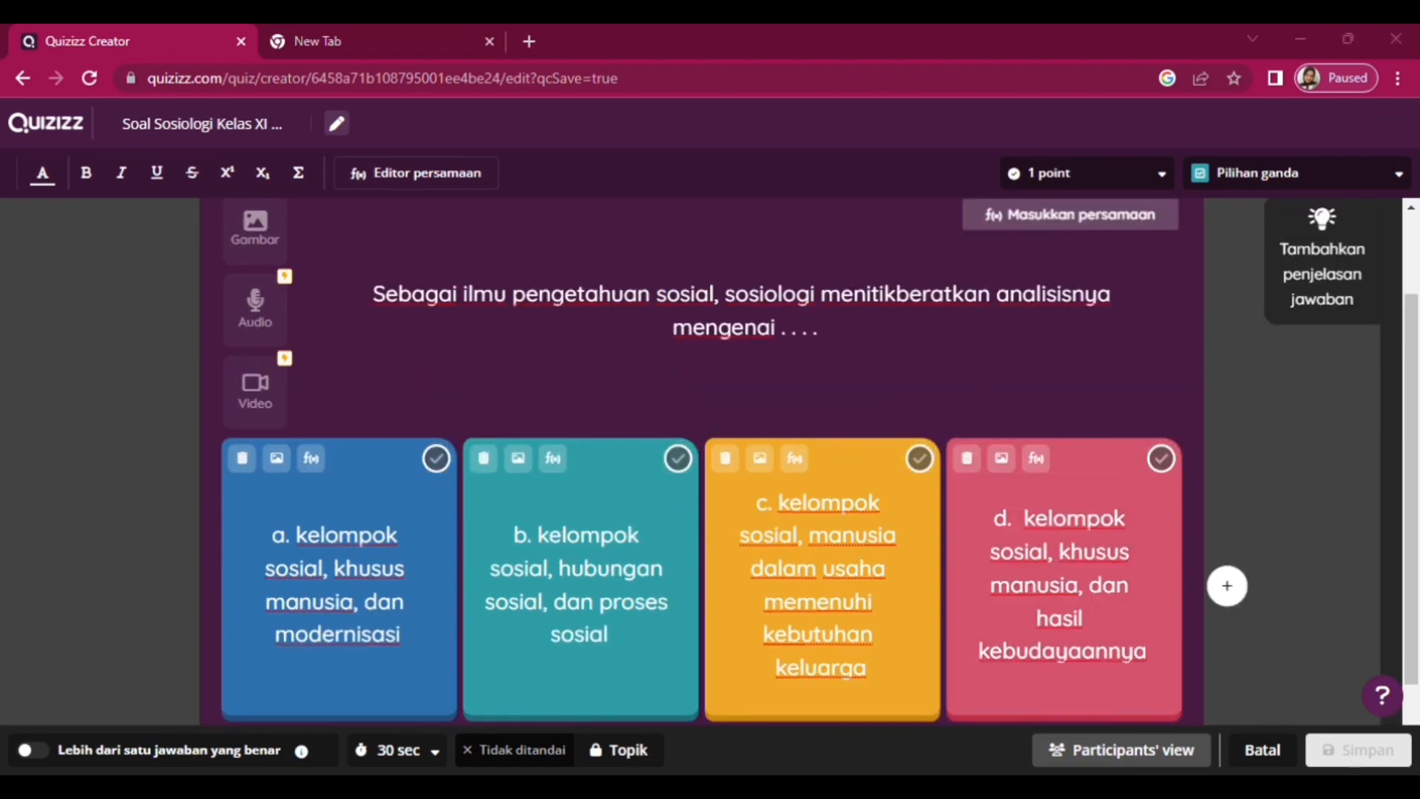
left_click(677, 458)
left_click(1168, 176)
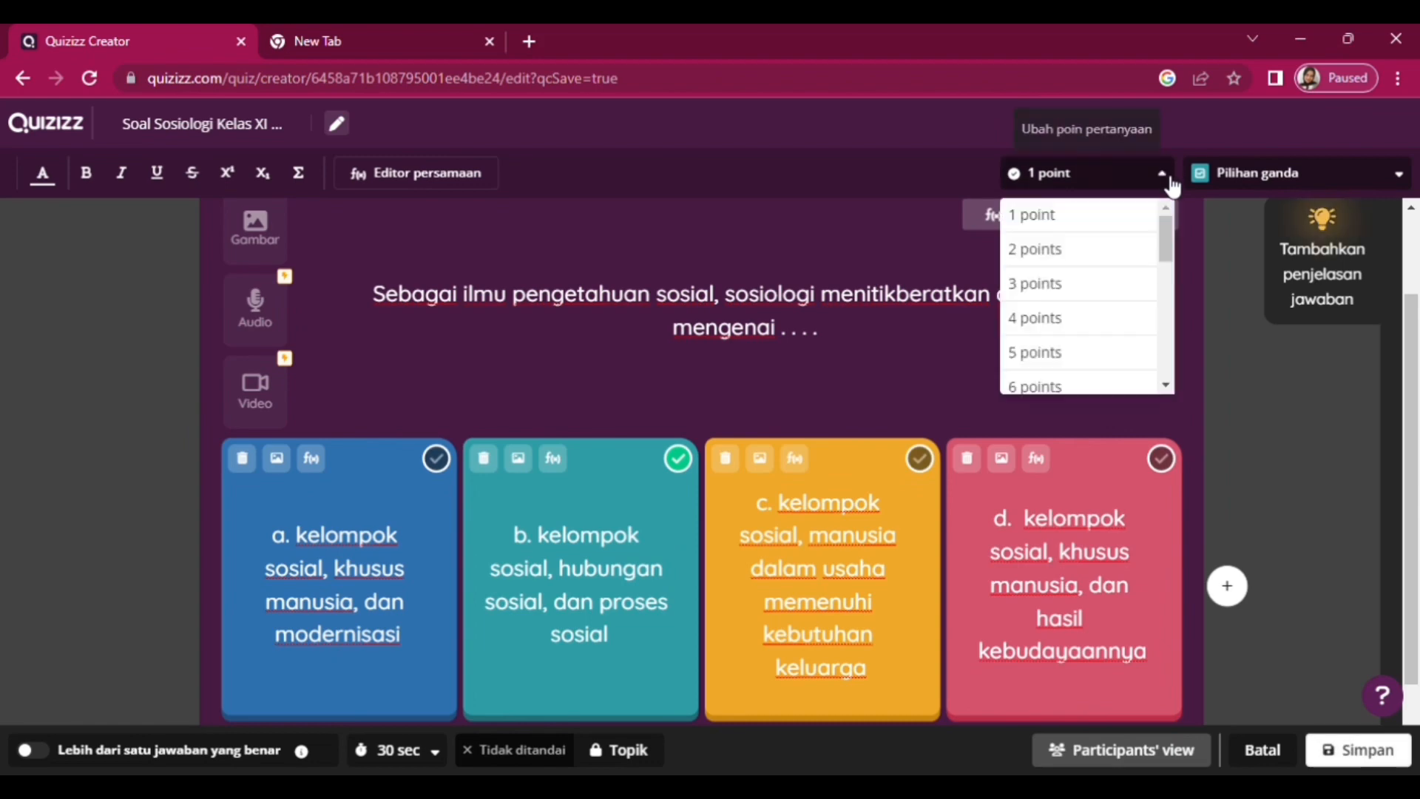
scroll(1046, 368, "down", 7)
left_click(1046, 375)
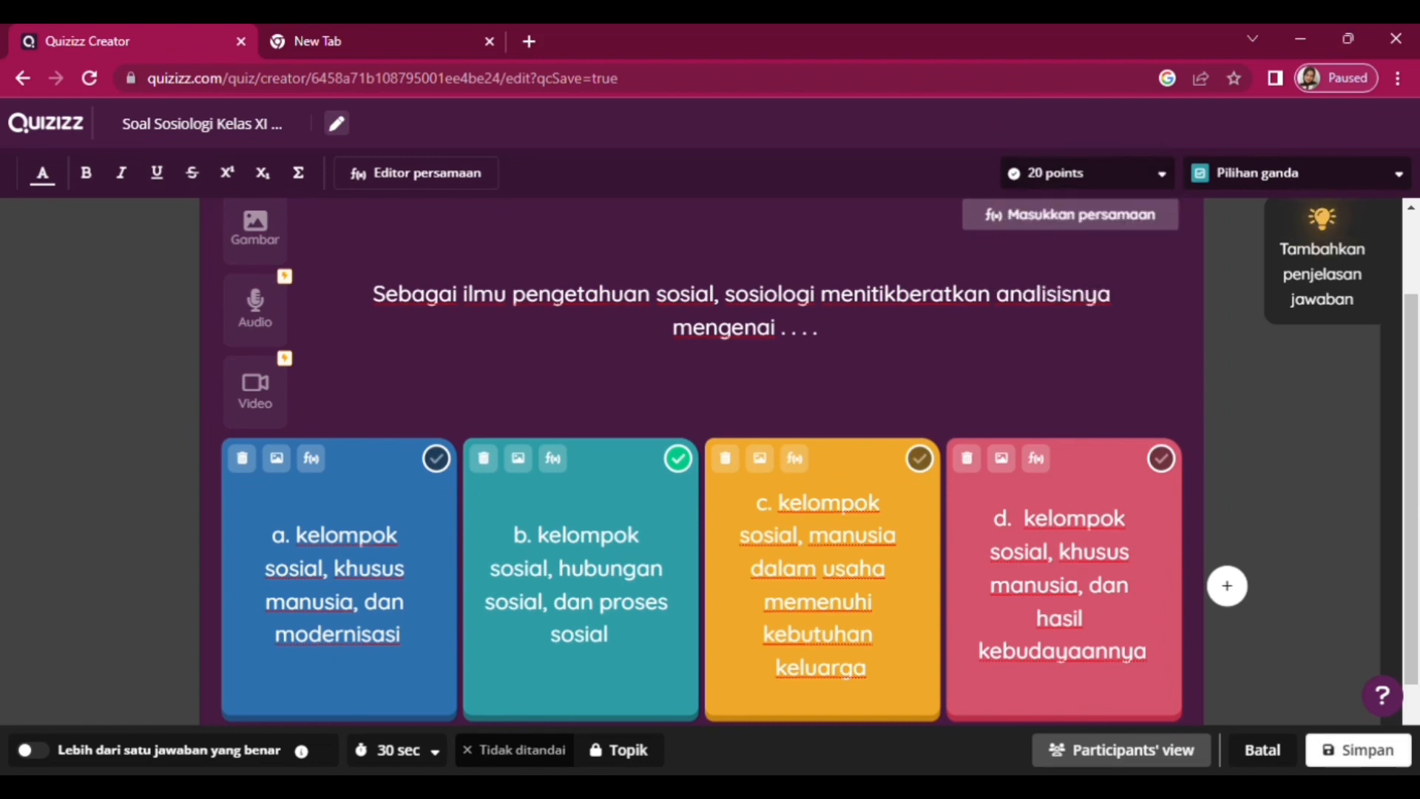
Set the fourth question's time limit to 30 seconds and save the question.
left_click(404, 750)
left_click(406, 348)
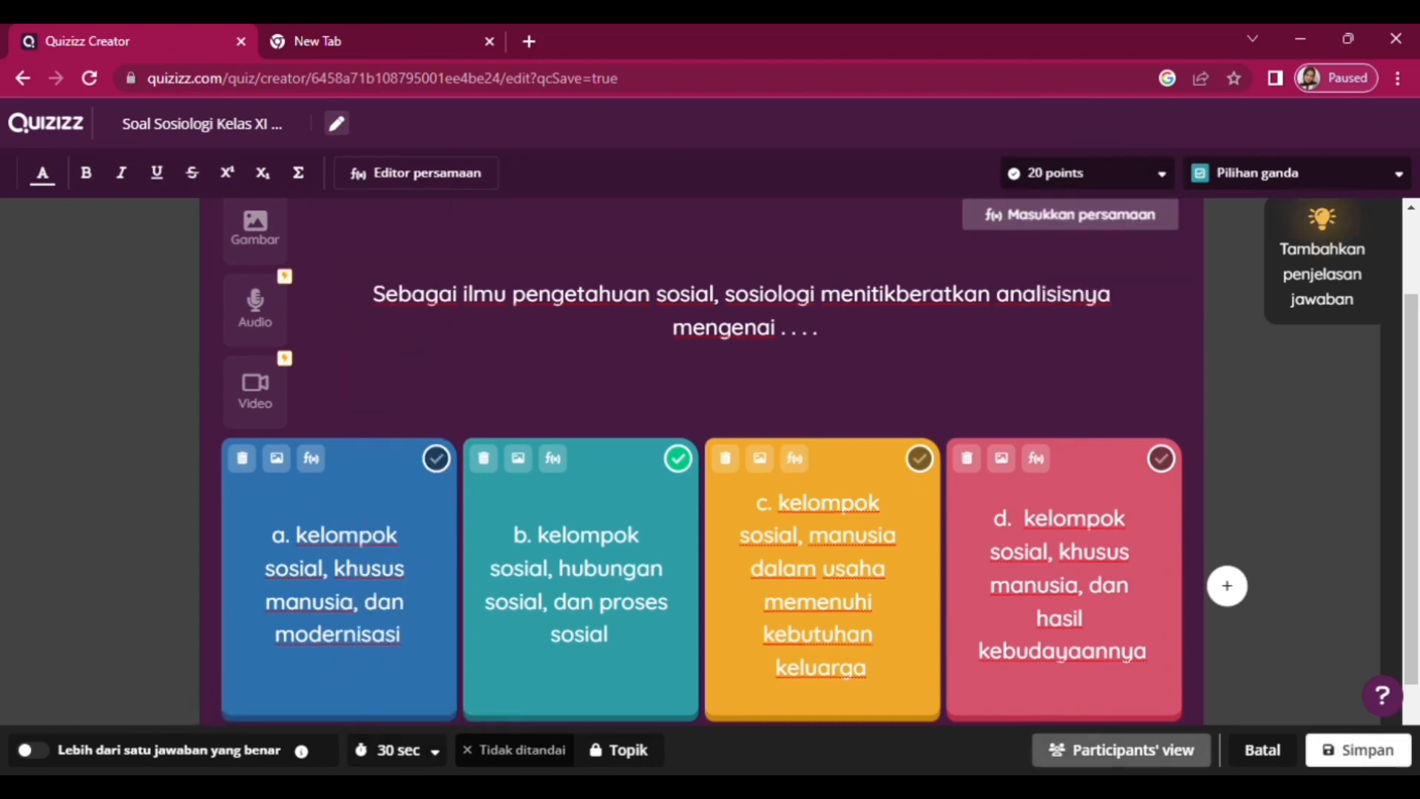
left_click(1353, 750)
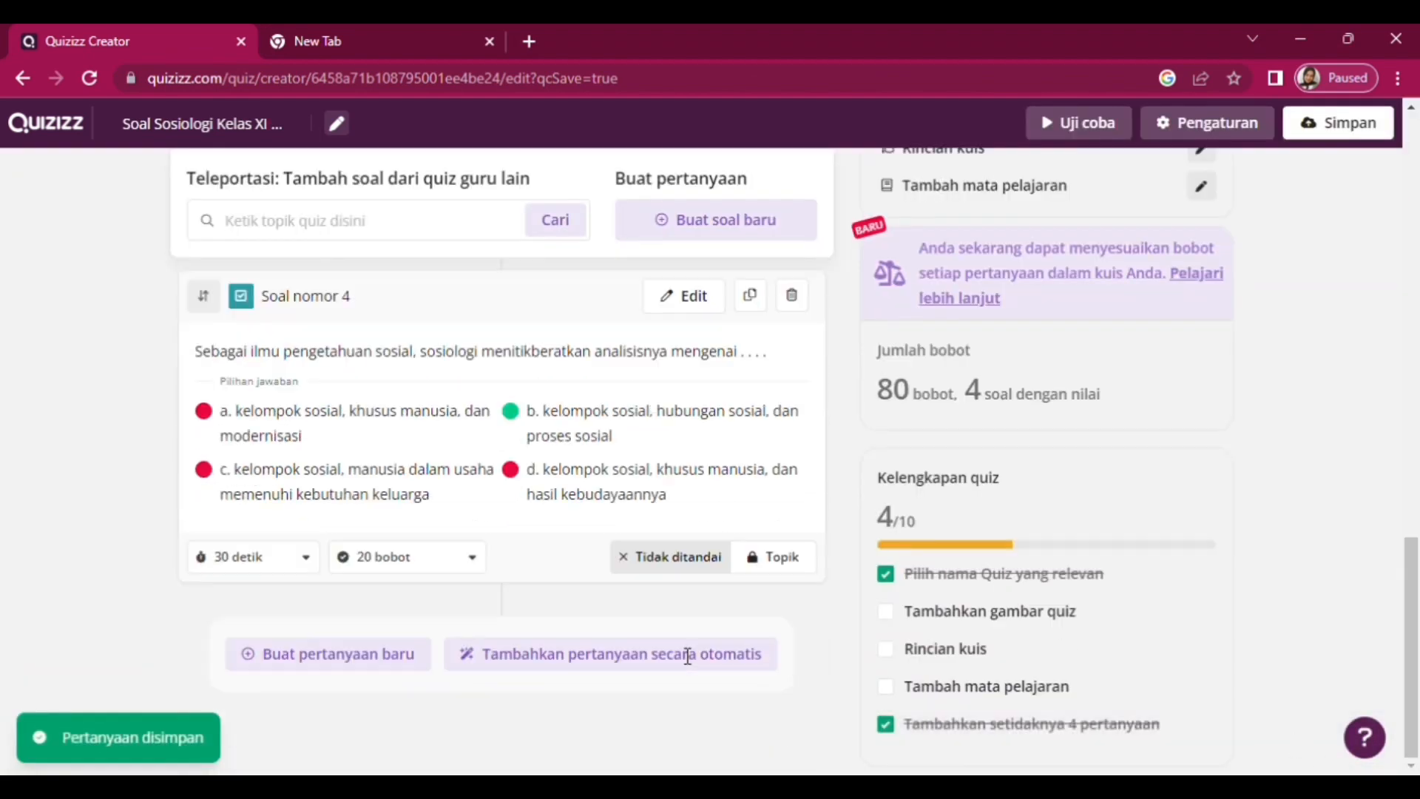
Add a multiple-choice question listing seven numbered terms, "Kerjasama (Cooperation)" through "Pertentangan", and asking "Manakah yang merupakan proses sosial disosiatif ....".
left_click(329, 656)
left_click(462, 273)
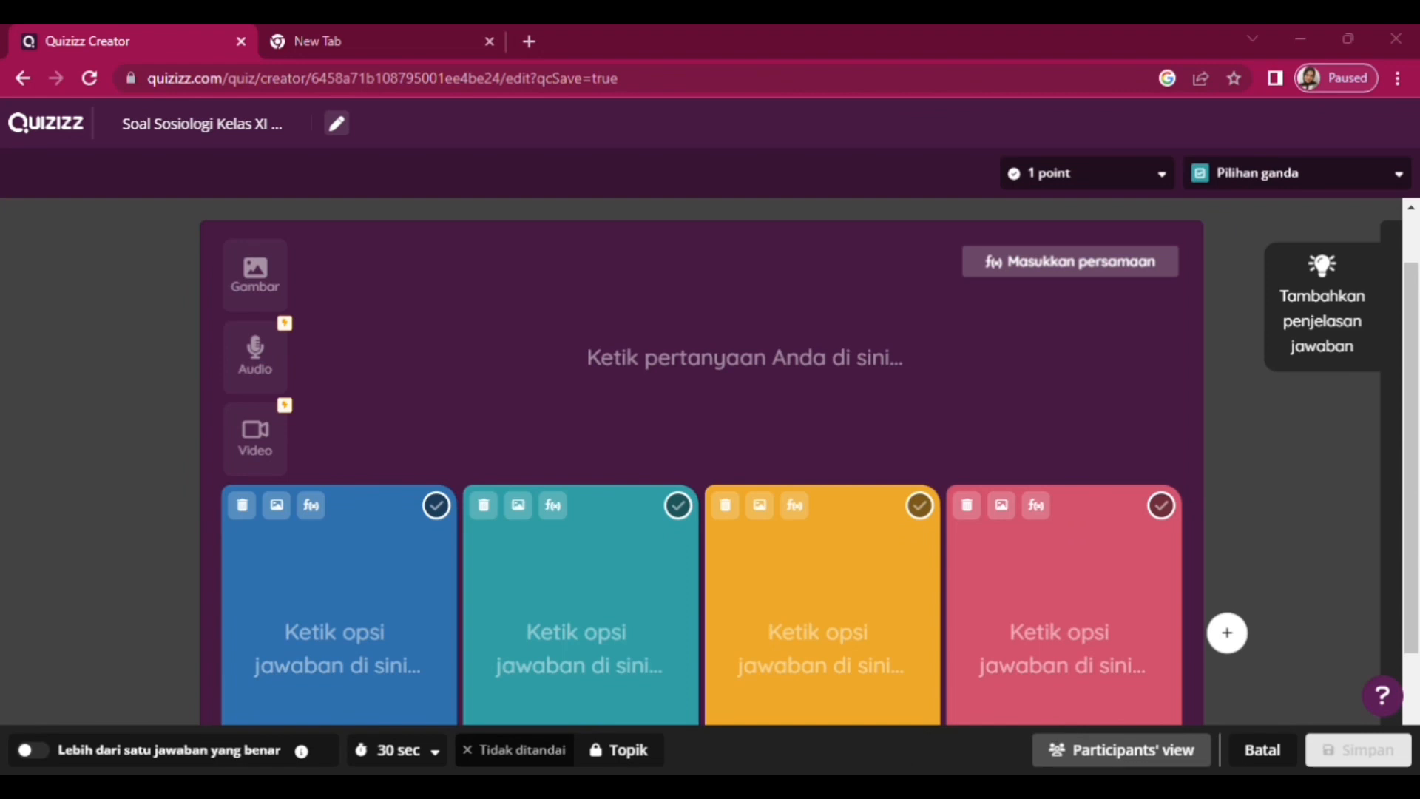
left_click(649, 441)
type("Perhatikan hal berikut ini ! 1) Kerjasama (Cooperation) 2) Kontravensi (Contravensi) 3) Akomodasi (Accommodation) 4) Koersi (Coercion) 5) Persaingan (Competition) 6) Kompromi 7) Pertentangan Manakah yang merupakan proses sosial disosiatif ....")
scroll(444, 443, "down", 1)
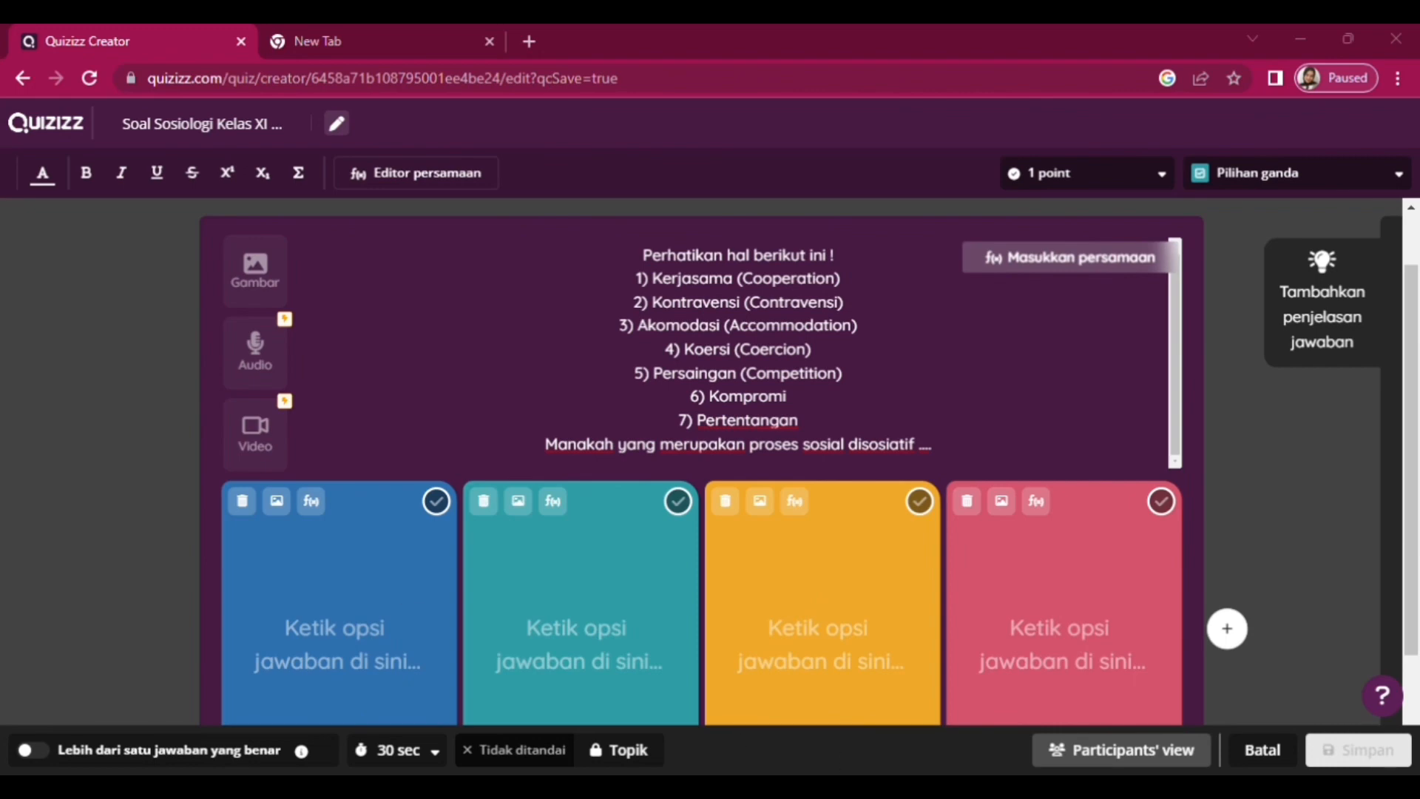
Fill in the fifth question's first two answer options with "a. 1), 2), dan 5)" and "b. 1), 3), dan 6)".
key("Tab")
type("a. 1), 2), dan 5)")
left_click(614, 684)
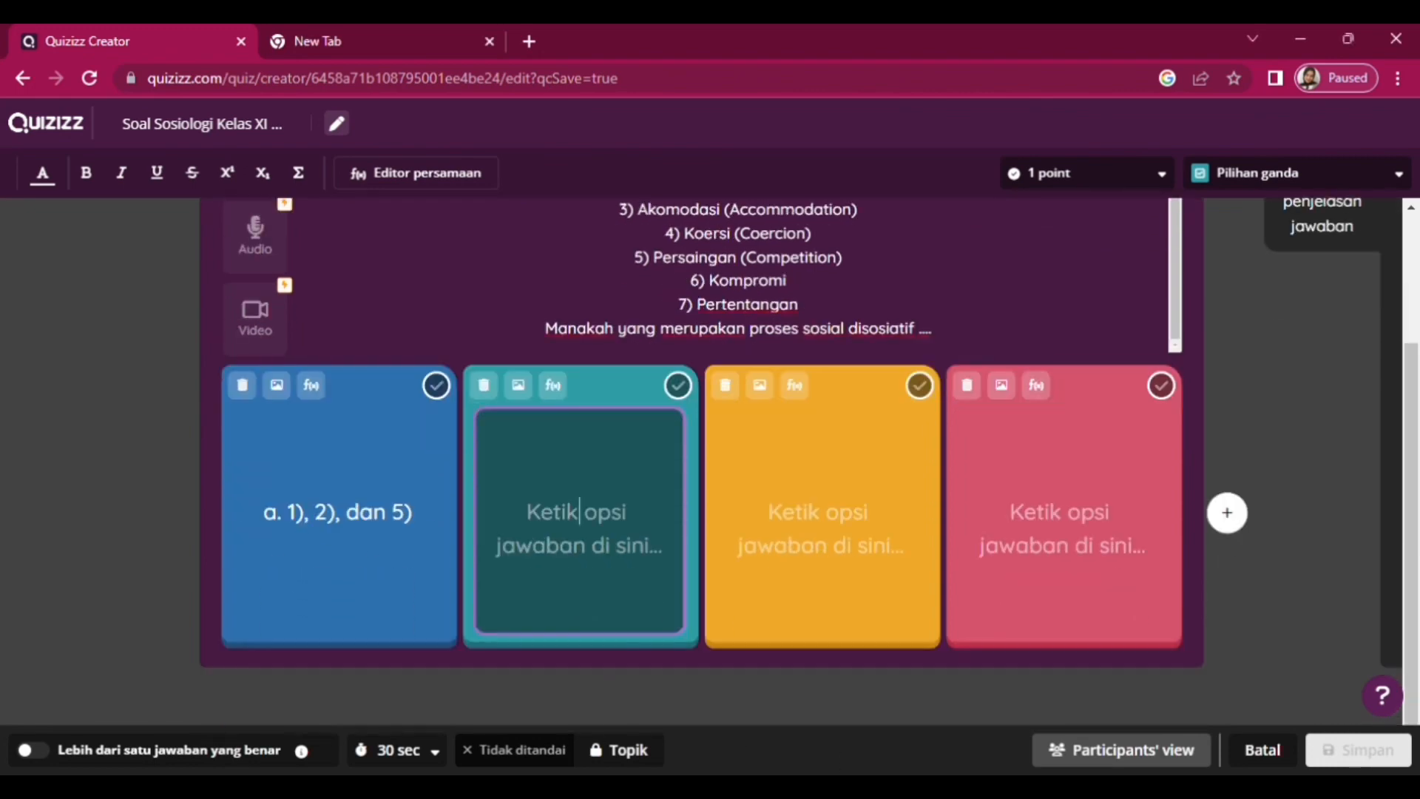
left_click(841, 691)
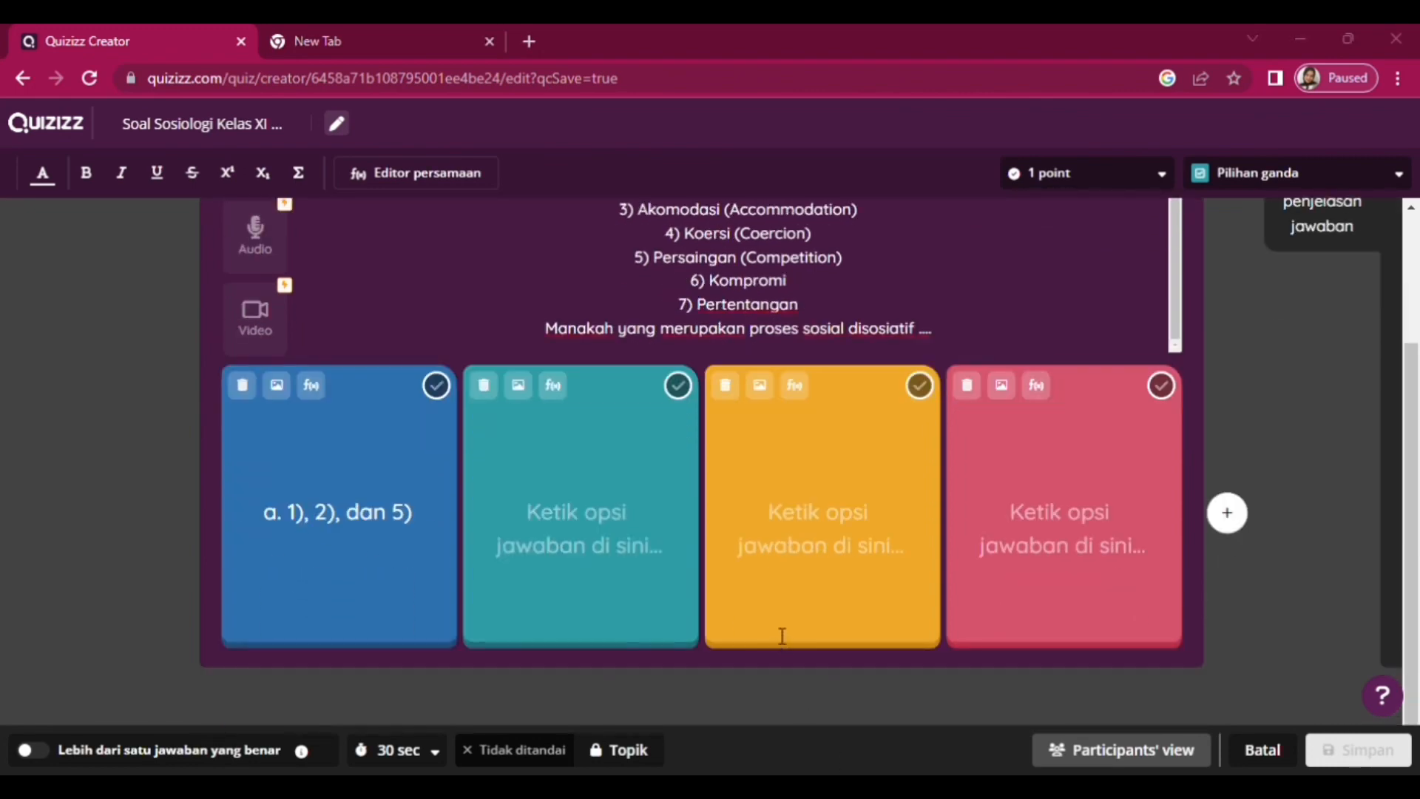
key("Tab")
type("b. 1), 3), dan 6)")
Fill in the third answer option with "c. 2), 5), dan 7)" and mark it as the correct answer.
key("Tab")
left_click(964, 768)
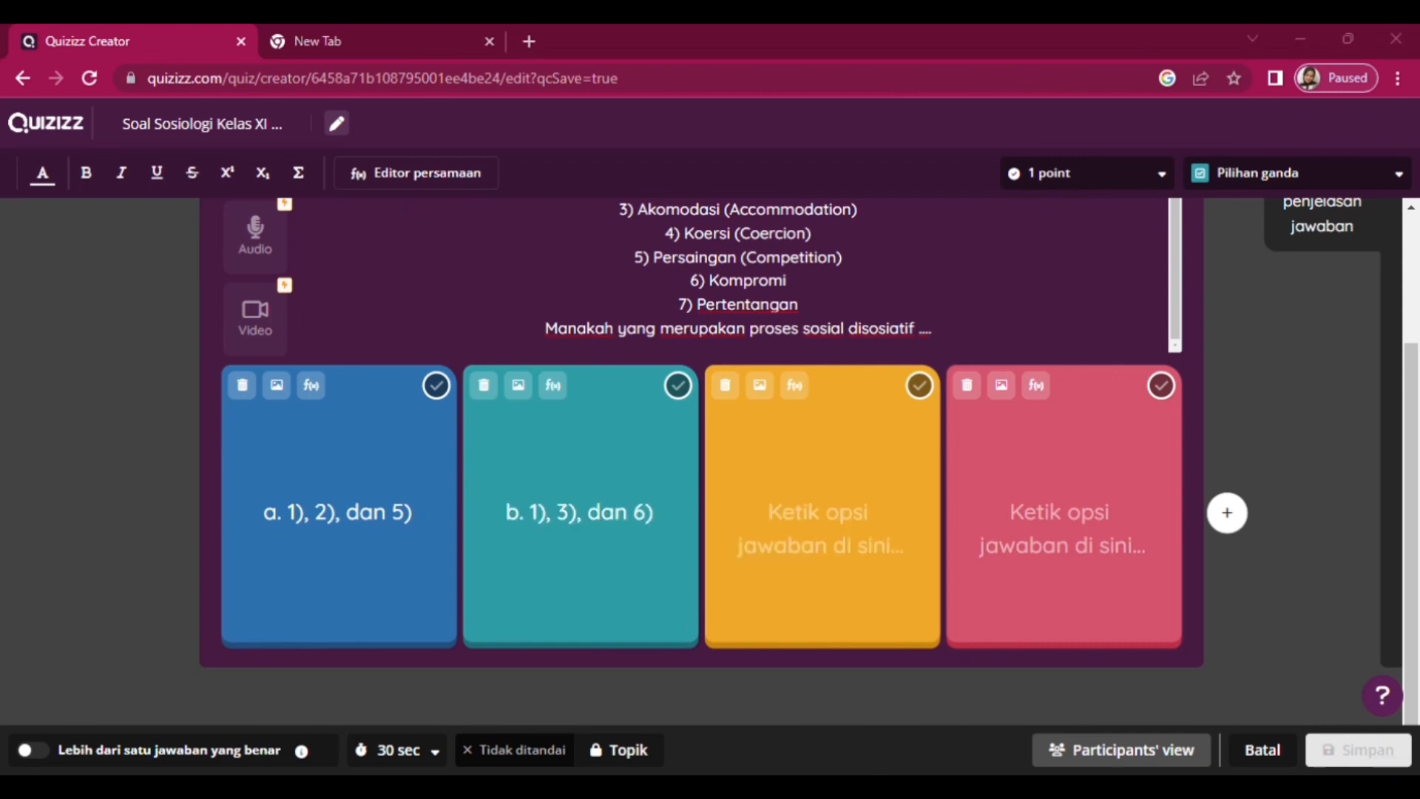
left_click(883, 638)
type("c. 2), 5), dan 7)")
left_click(919, 385)
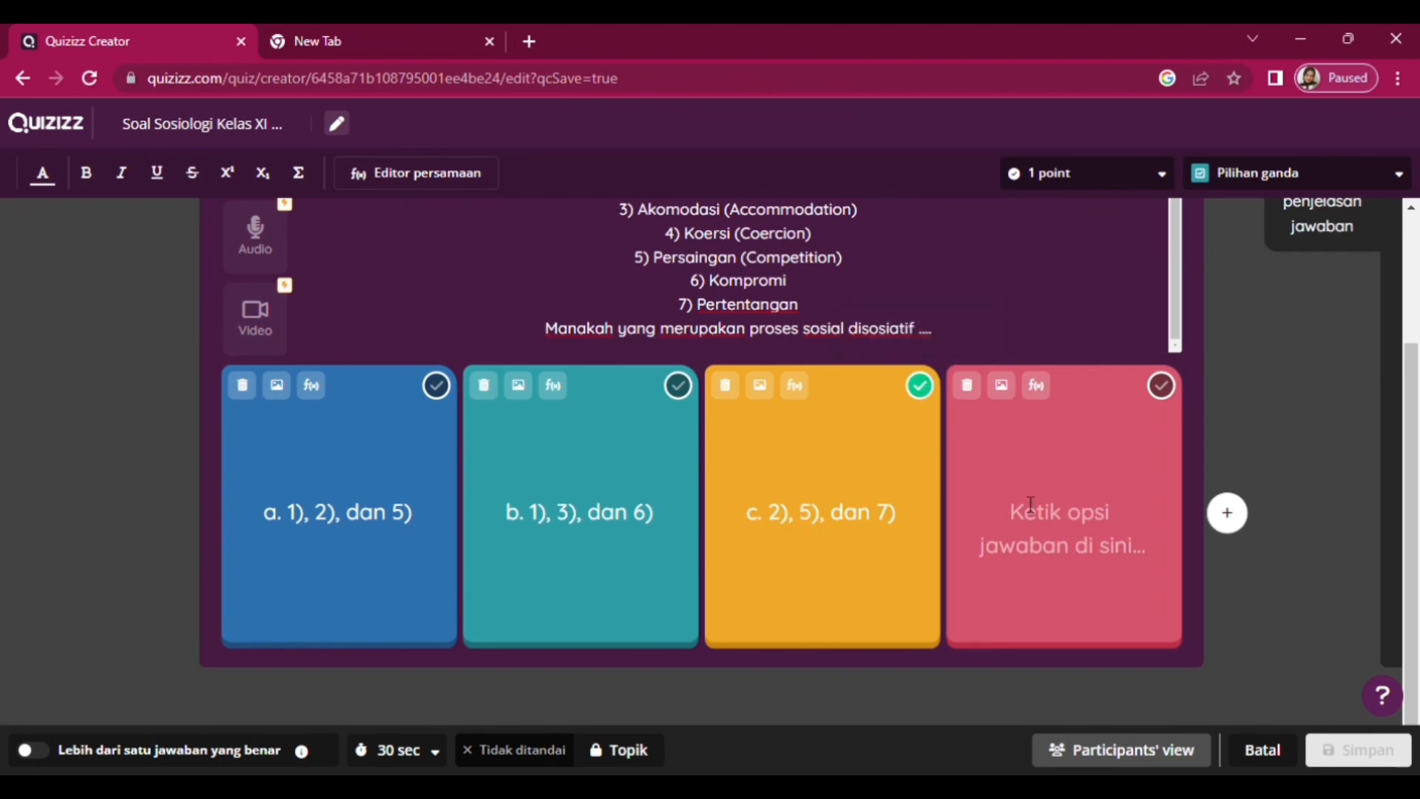
Fill in the fifth question's fourth answer option with "d. 3), 6) dan 7)".
key("Tab")
key("alt+Tab")
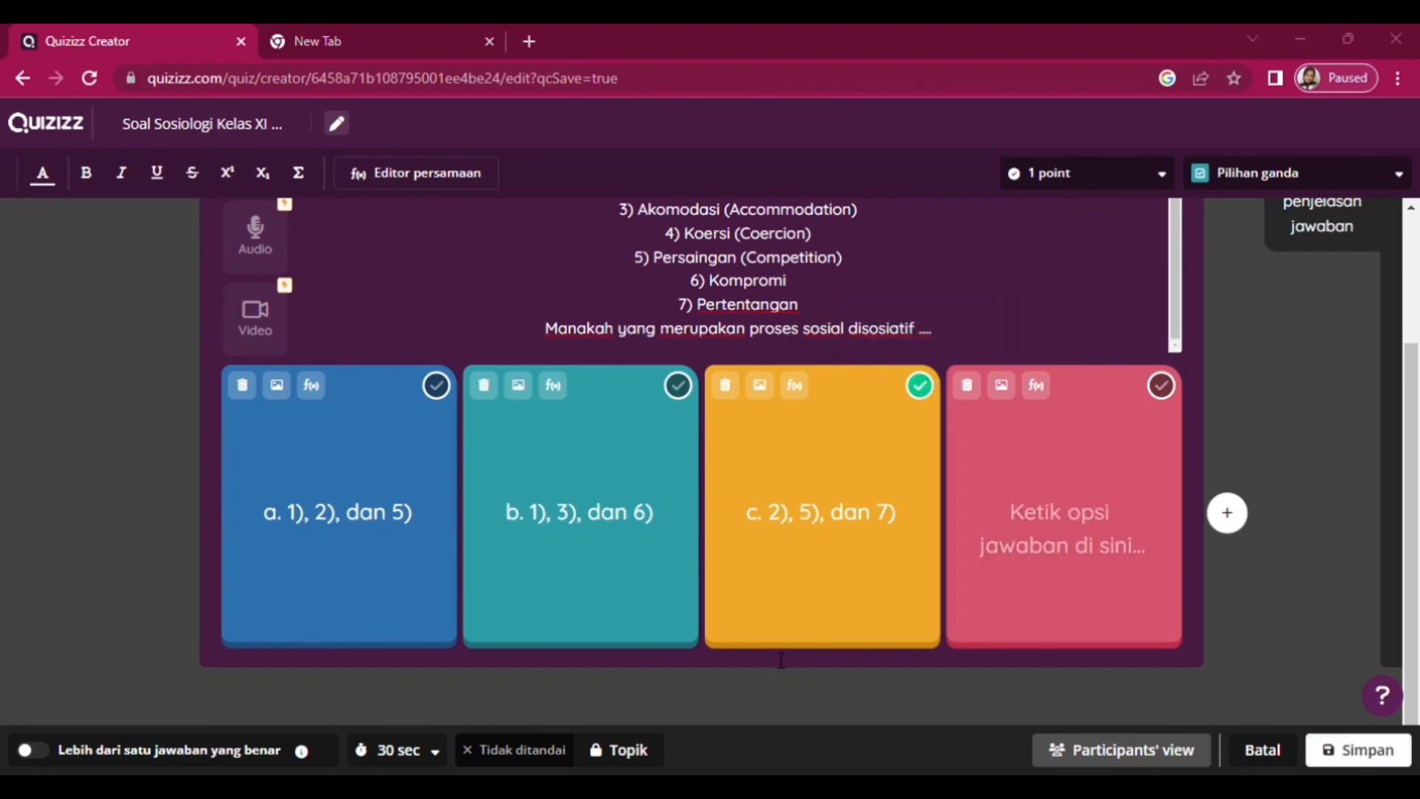
key("alt+Tab")
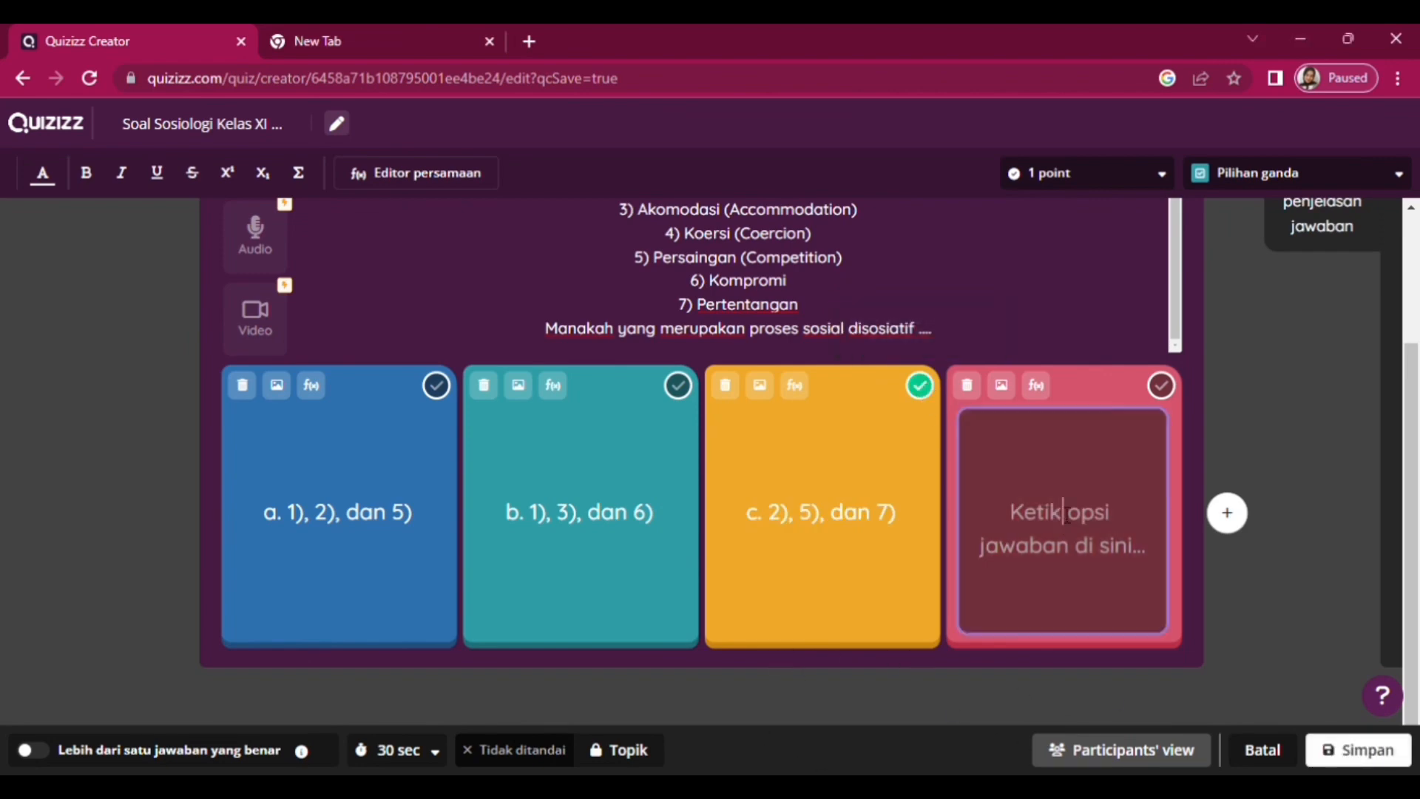
type("d. 3), 6) dan 7)")
Set the fifth question to 20 points with a 1-minute time limit and save the question.
left_click(1117, 173)
scroll(1078, 326, "down", 5)
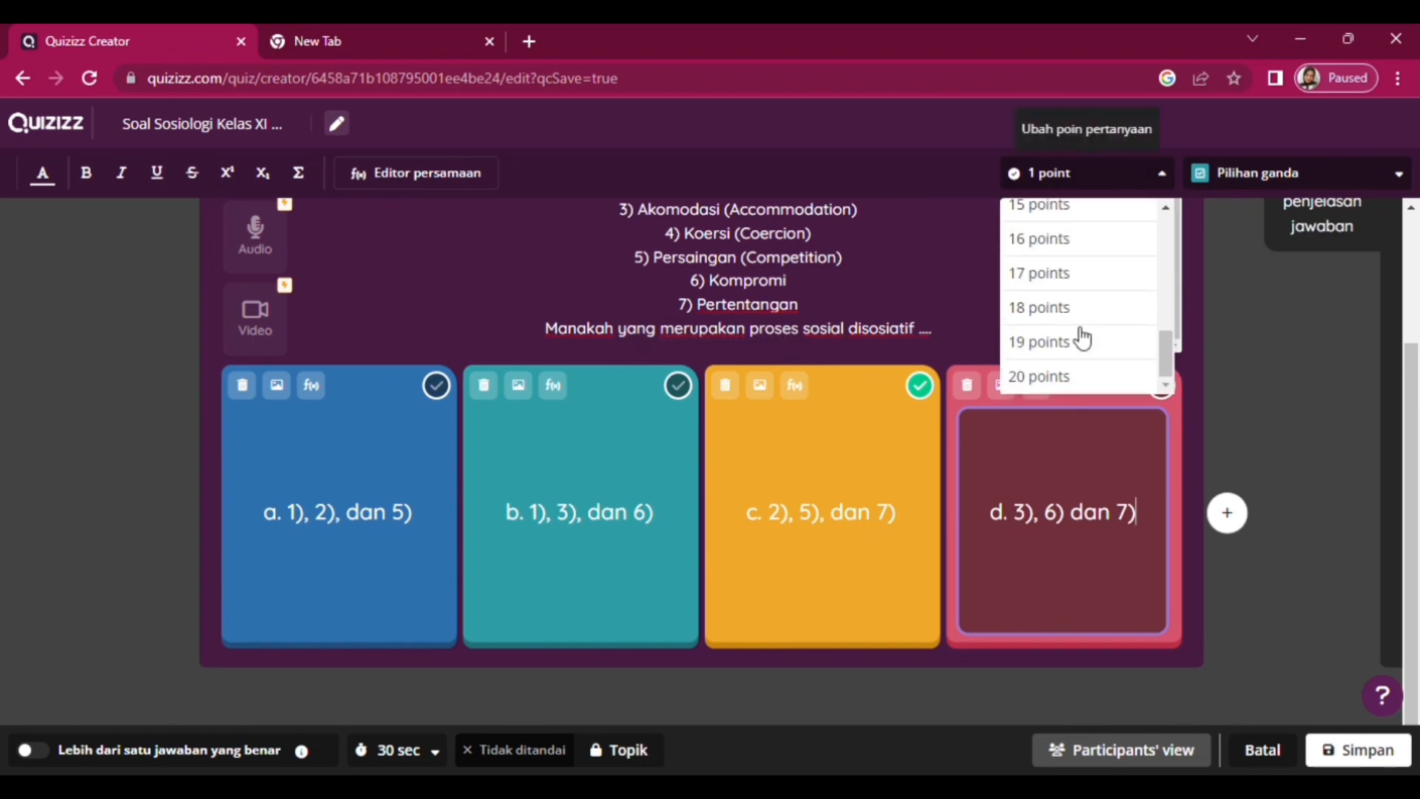
left_click(1056, 377)
left_click(399, 750)
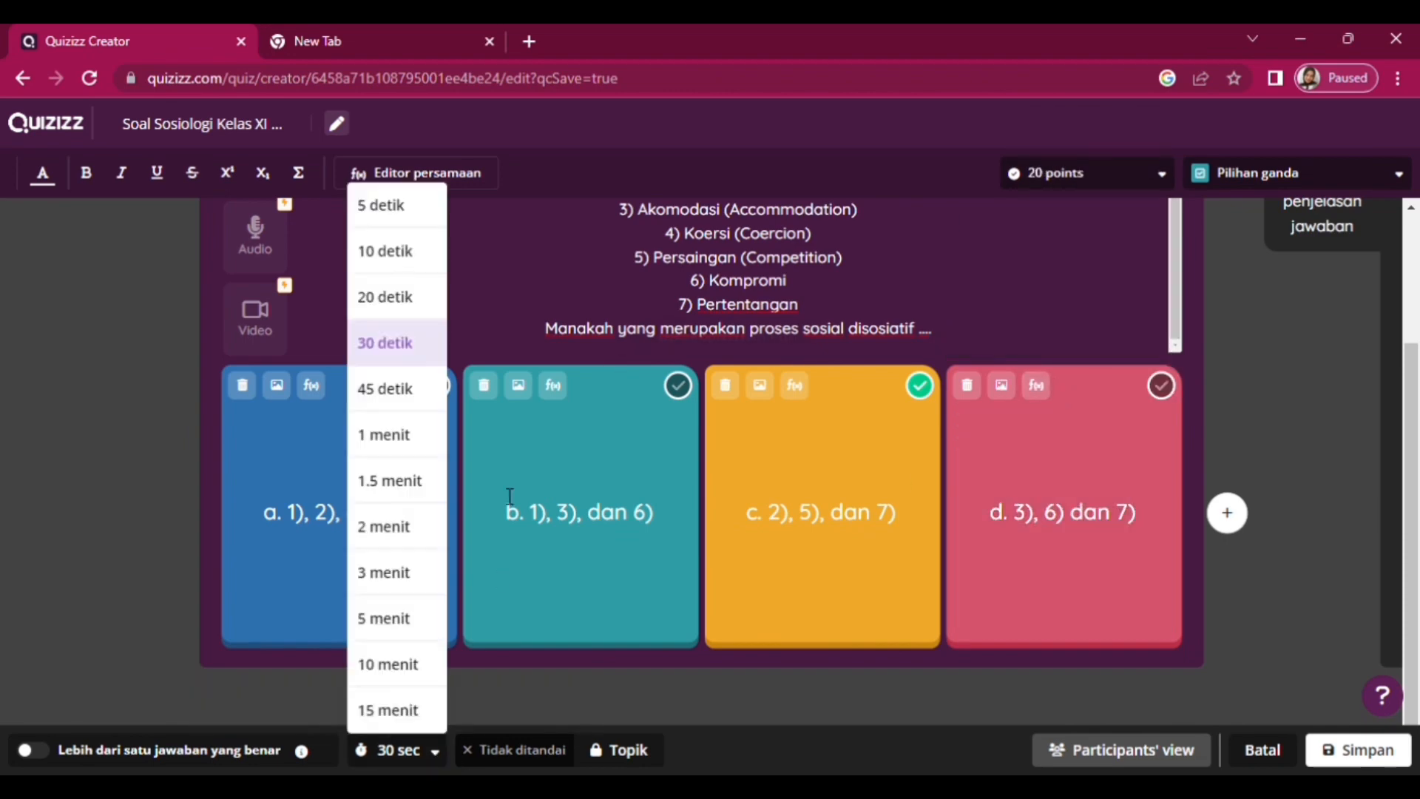
left_click(402, 442)
left_click(1402, 763)
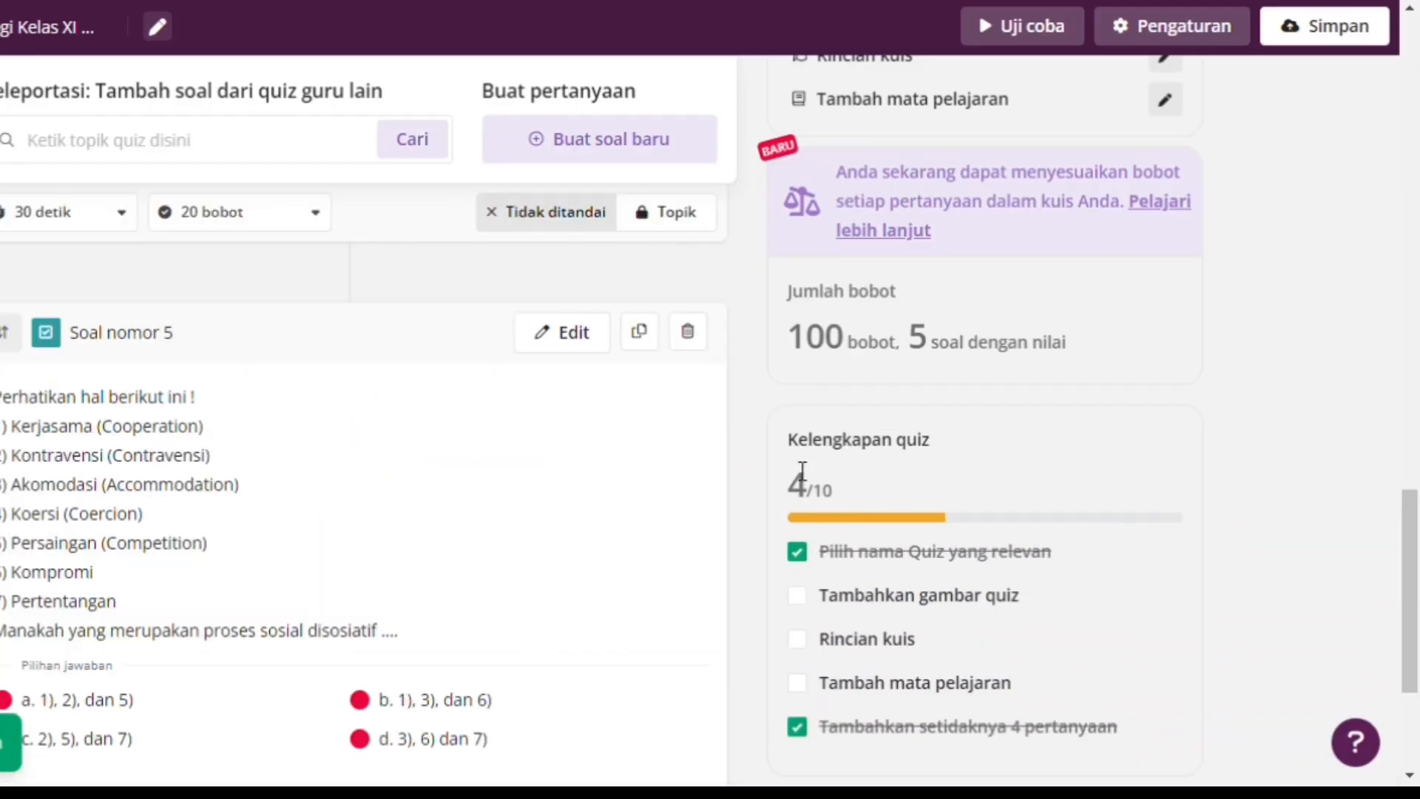
Review the saved questions with their answer keys, time limits and points in the quiz's question list.
scroll(414, 599, "down", 4)
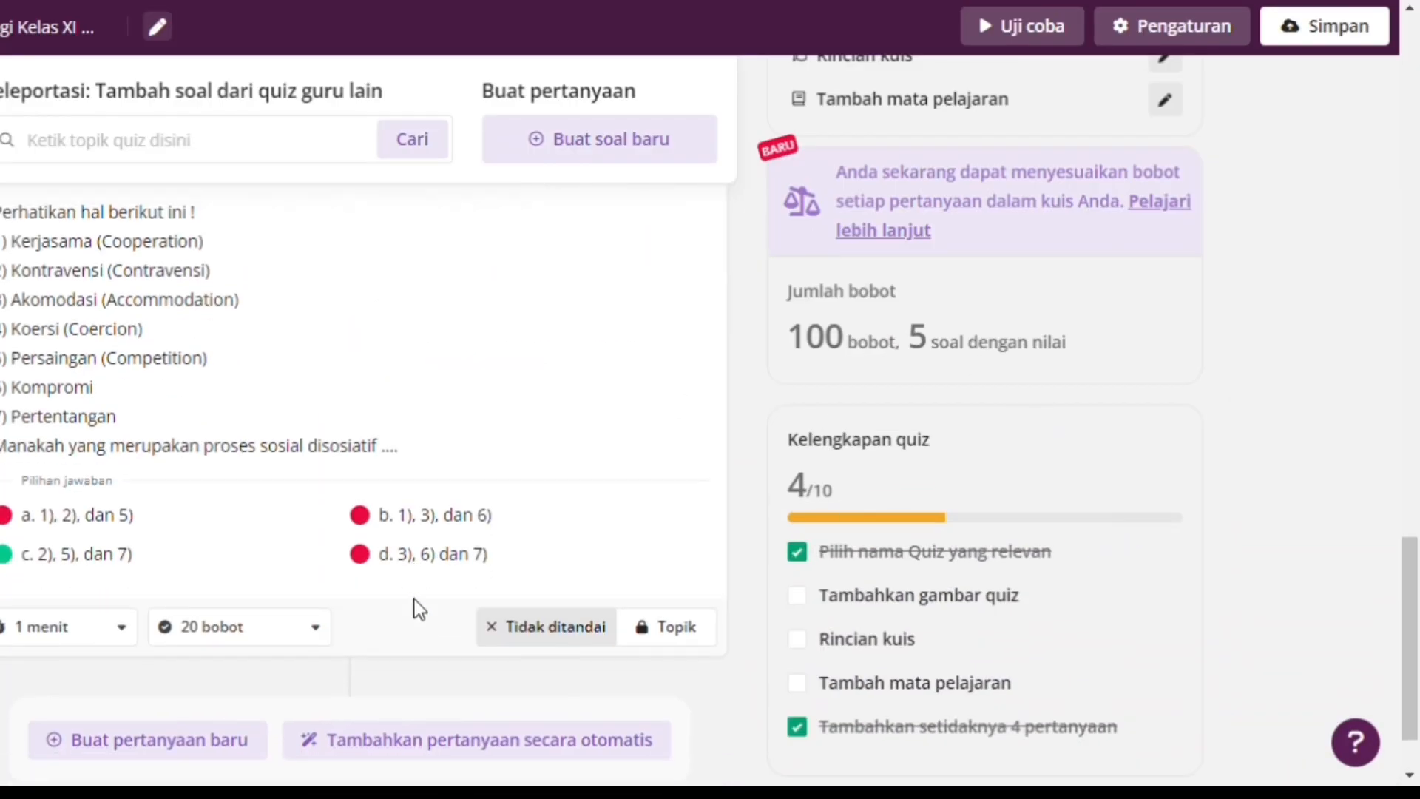
scroll(414, 599, "up", 12)
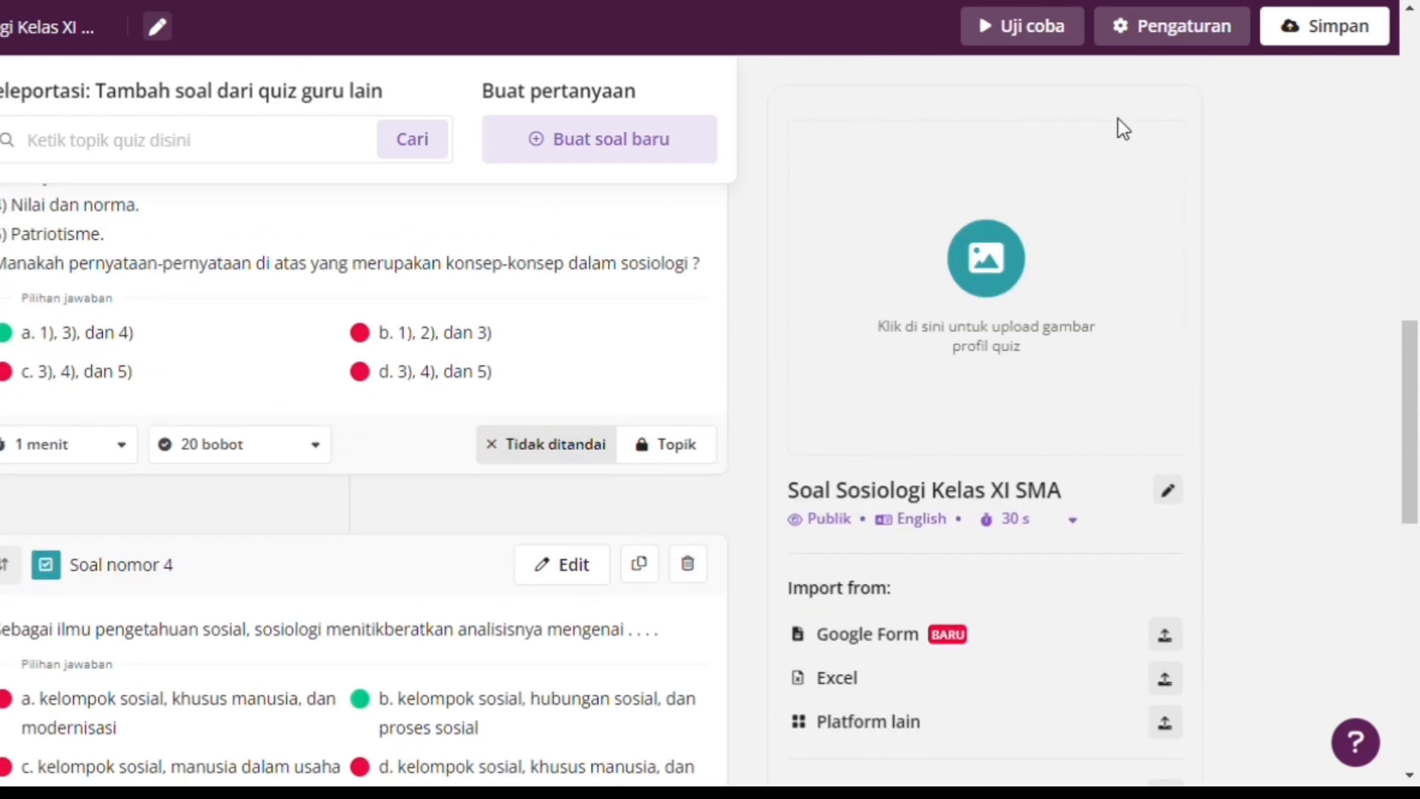
scroll(519, 213, "up", 8)
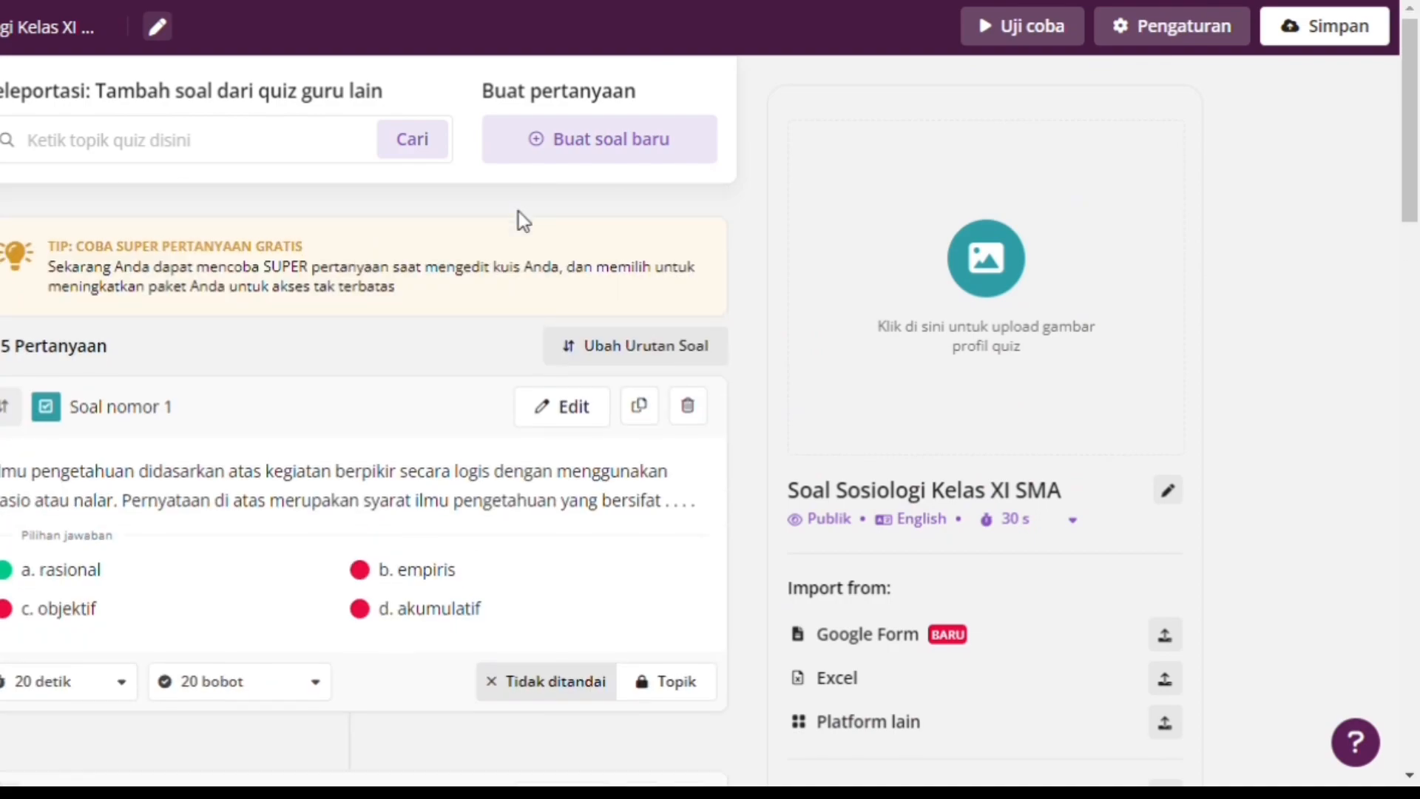
scroll(520, 215, "down", 12)
scroll(519, 215, "down", 8)
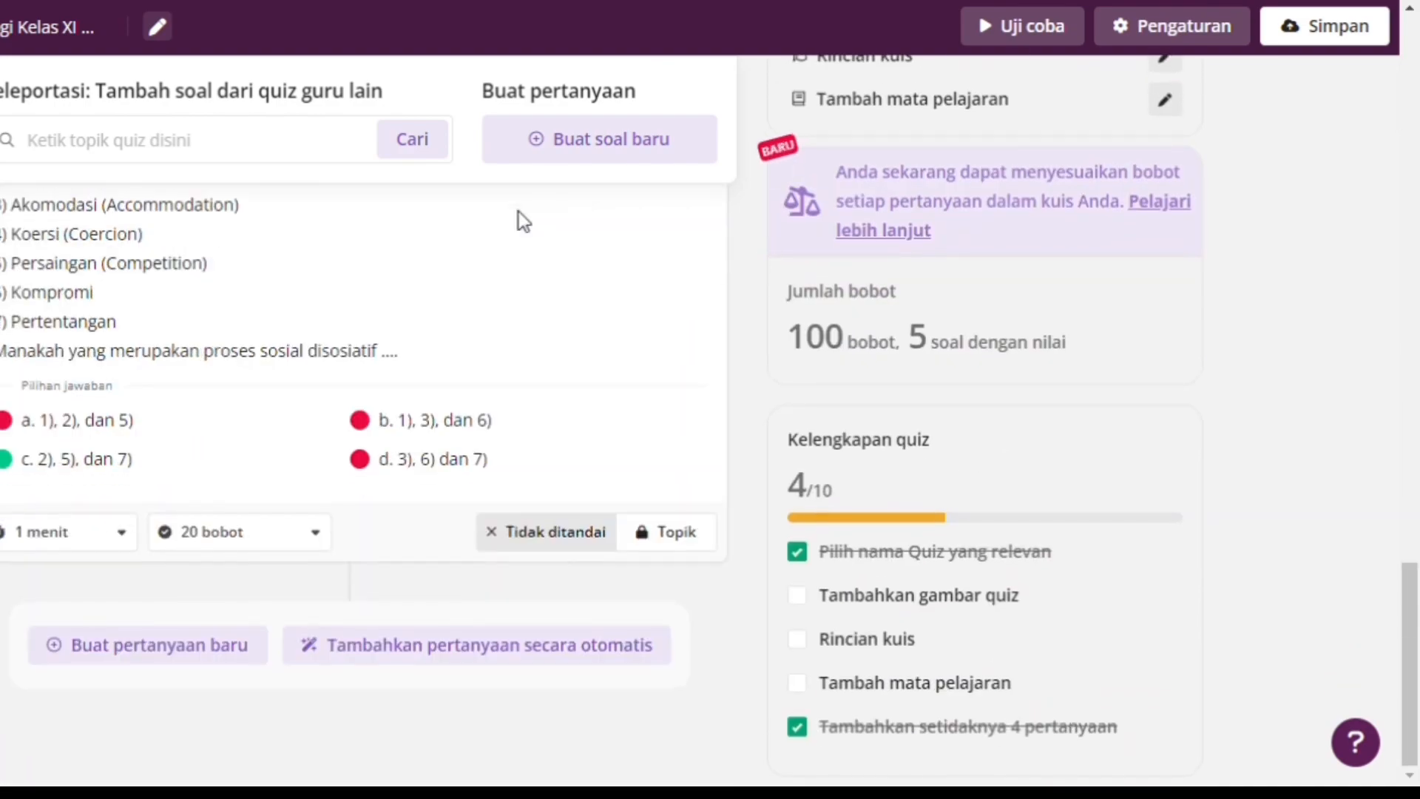
scroll(494, 362, "up", 15)
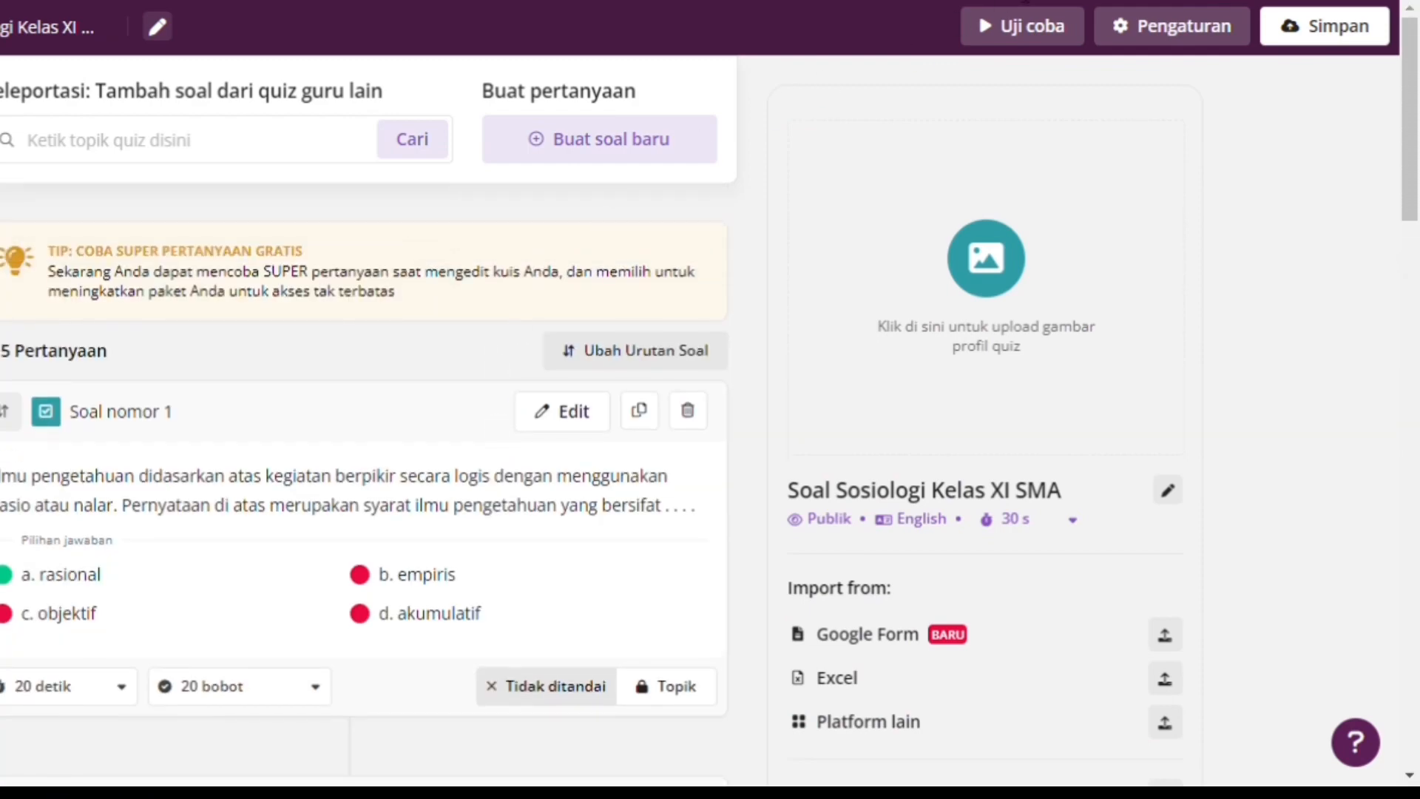
Preview the quiz questions in the participant's view from first to last, and close the preview.
left_click(1040, 27)
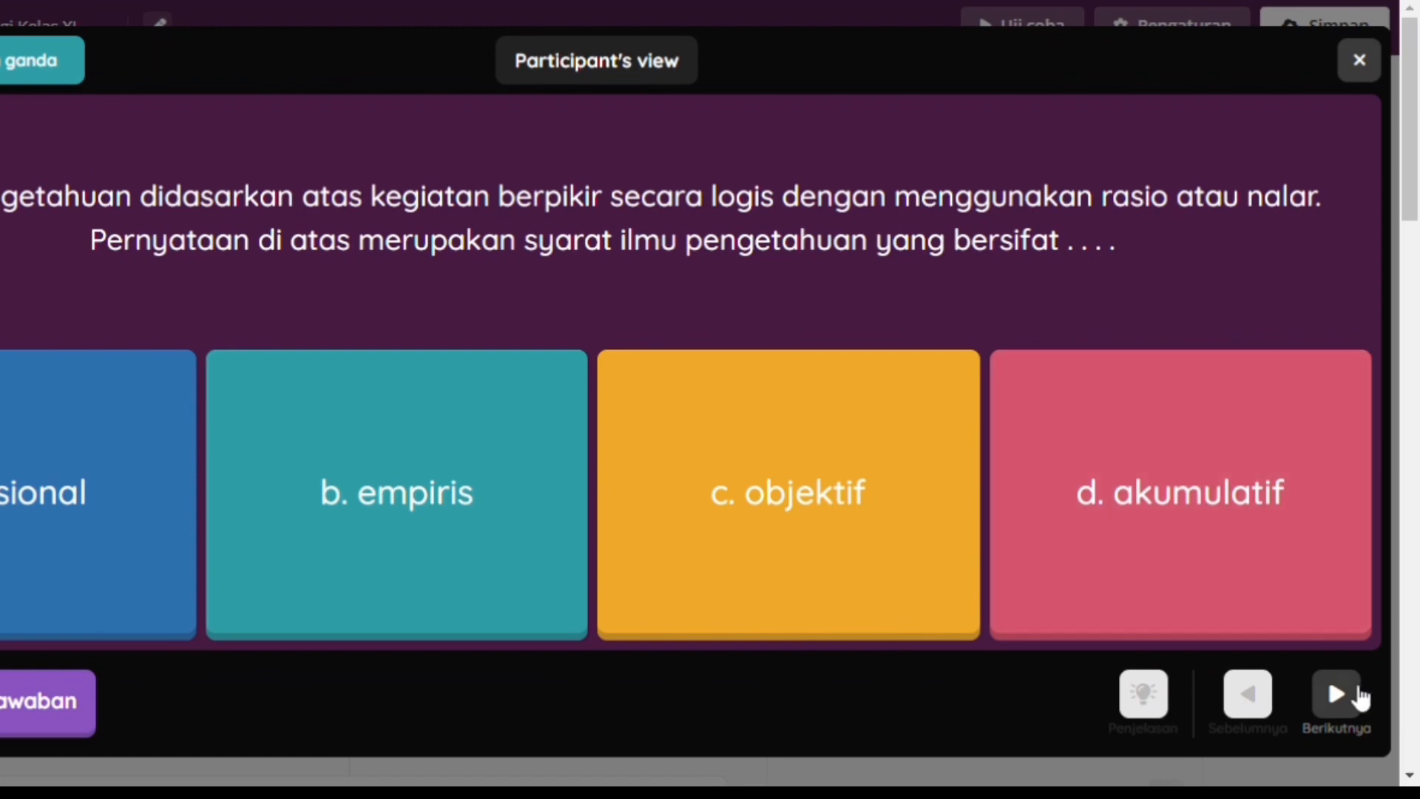
left_click(1337, 696)
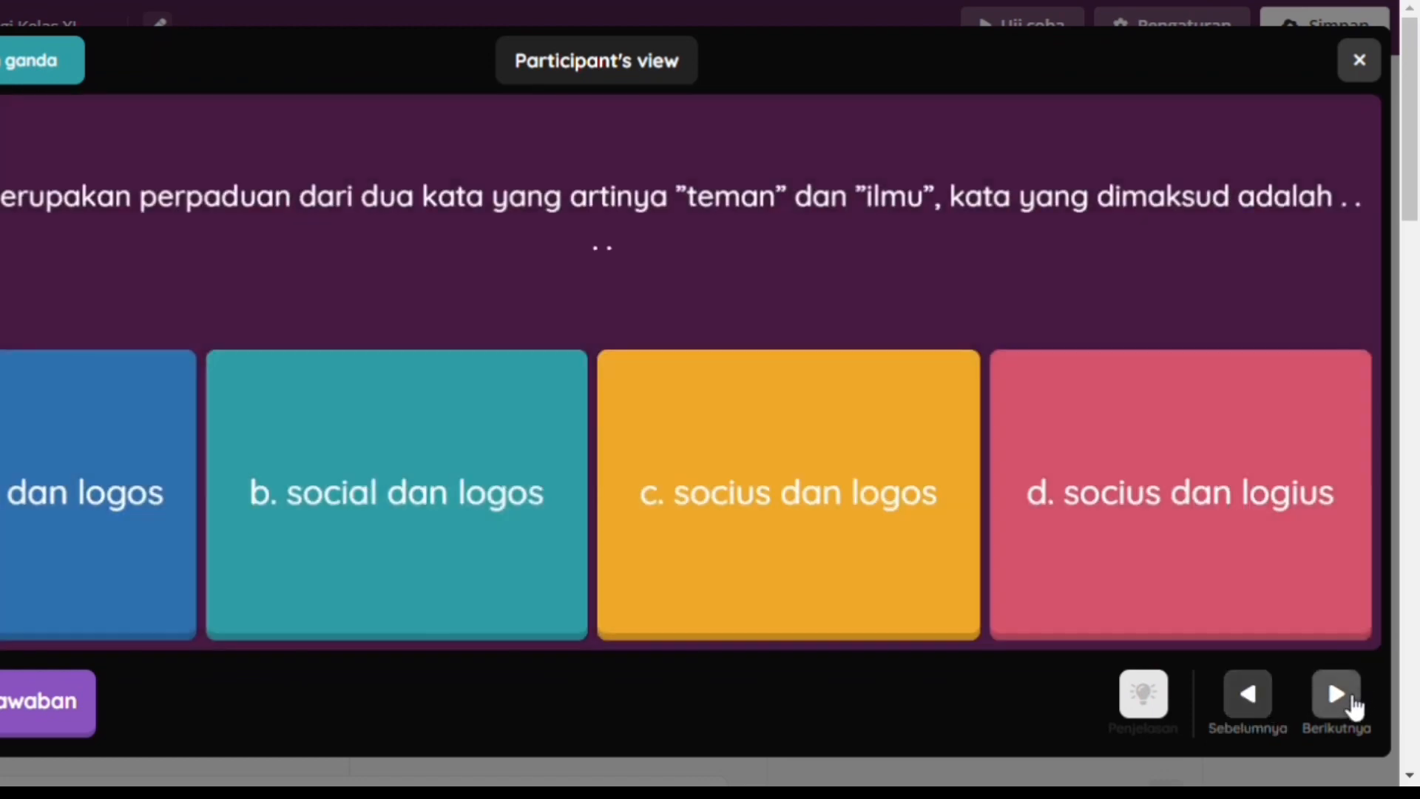
left_click(1354, 705)
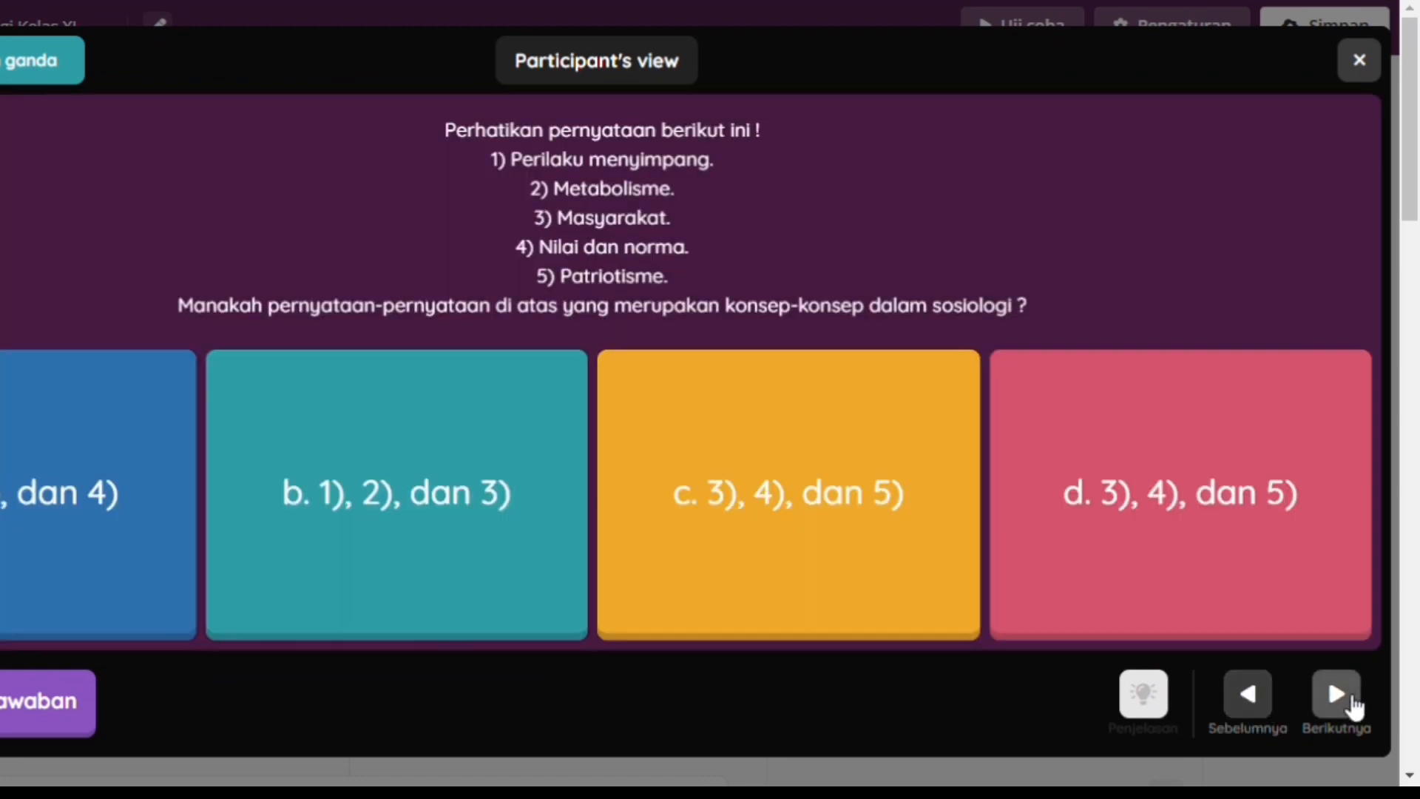
left_click(1356, 709)
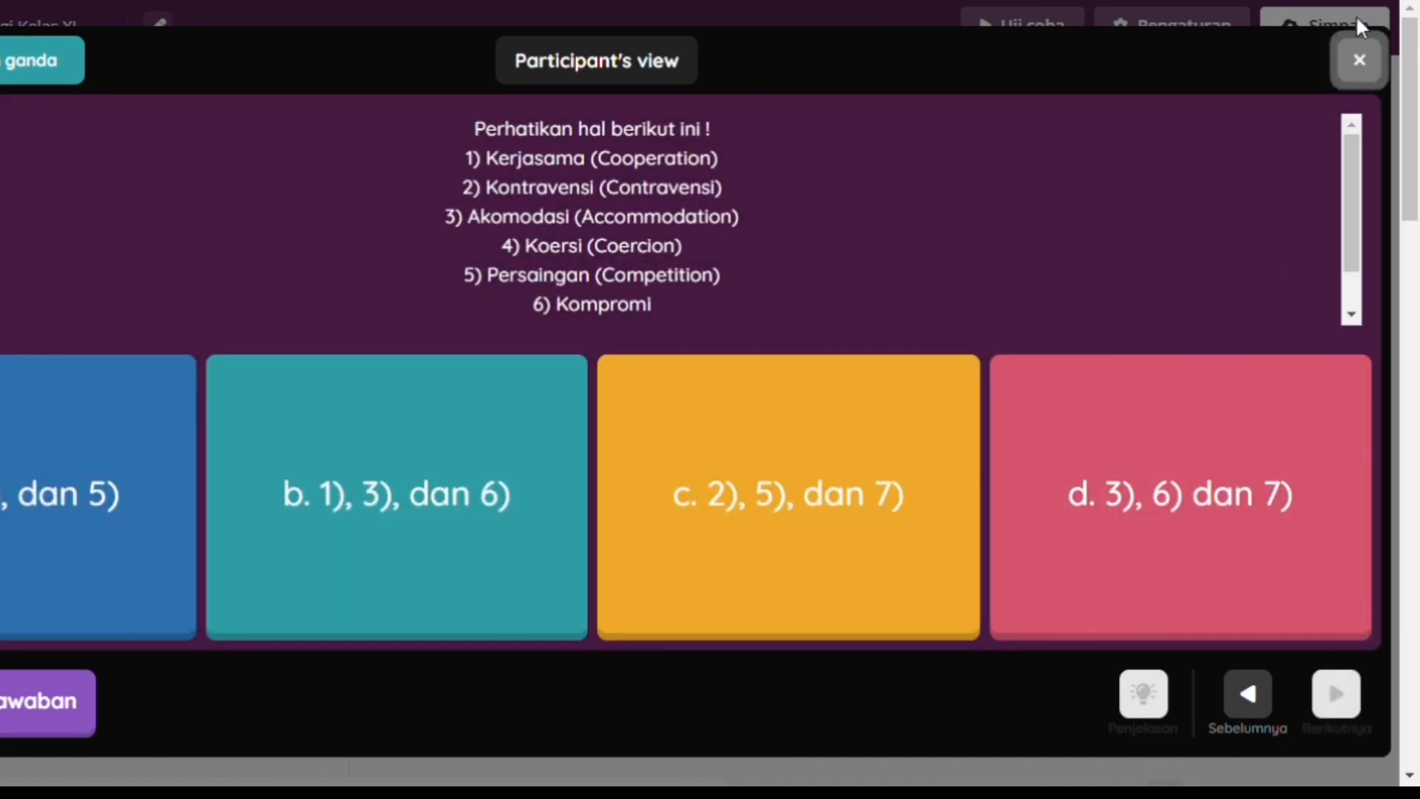
left_click(1359, 59)
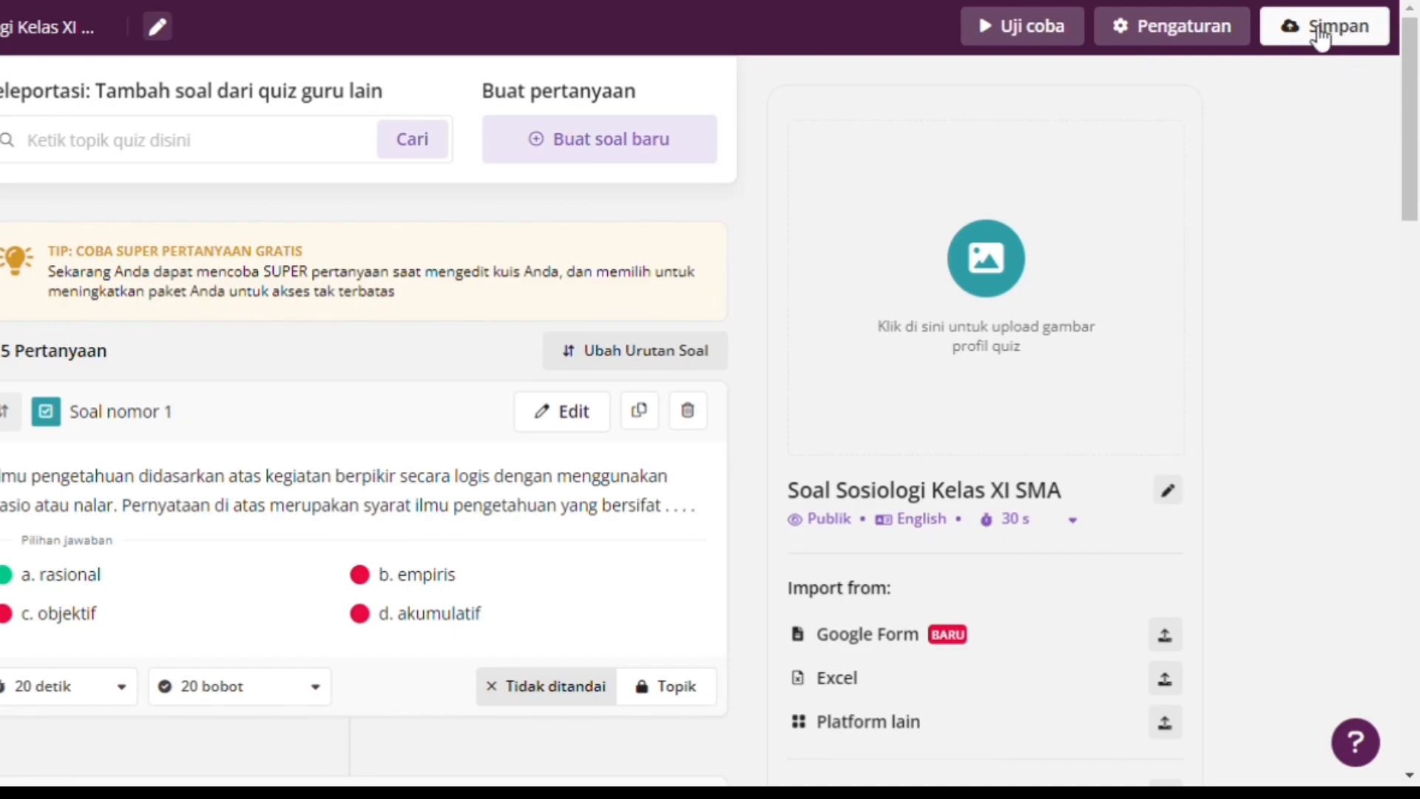
Start saving the quiz and set its subject to "Ilmu Sosial" in the final quiz settings.
left_click(1358, 39)
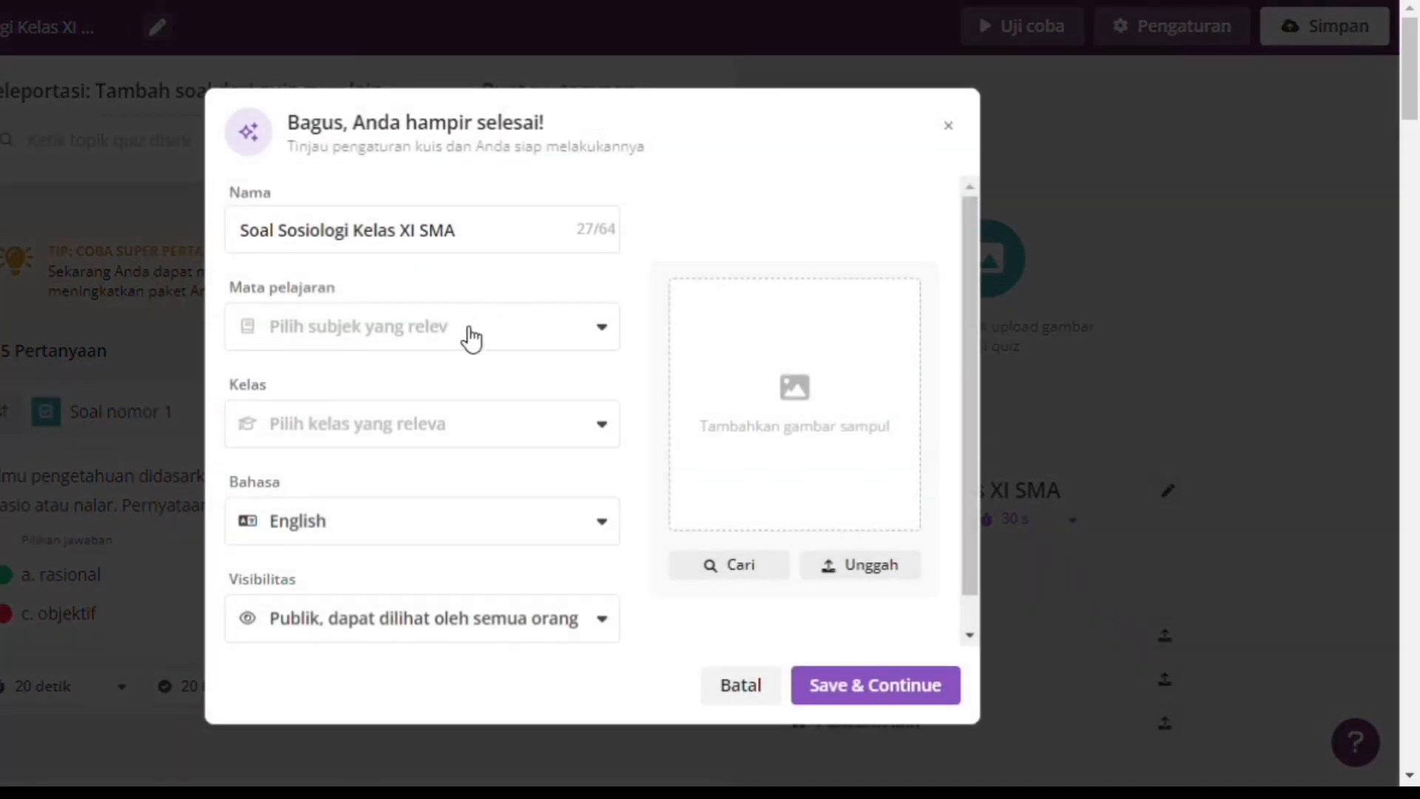
left_click(613, 339)
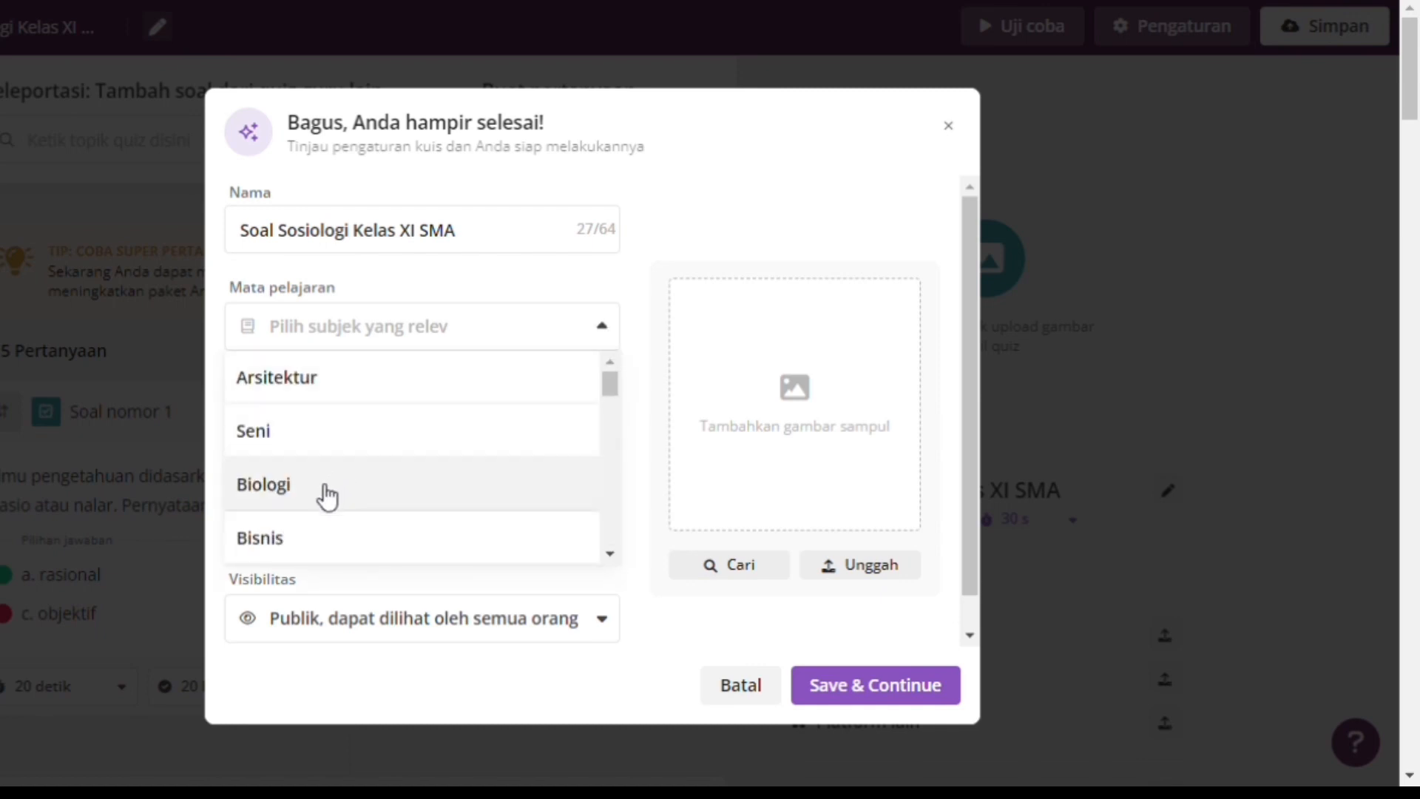
scroll(316, 532, "down", 2)
scroll(320, 532, "down", 6)
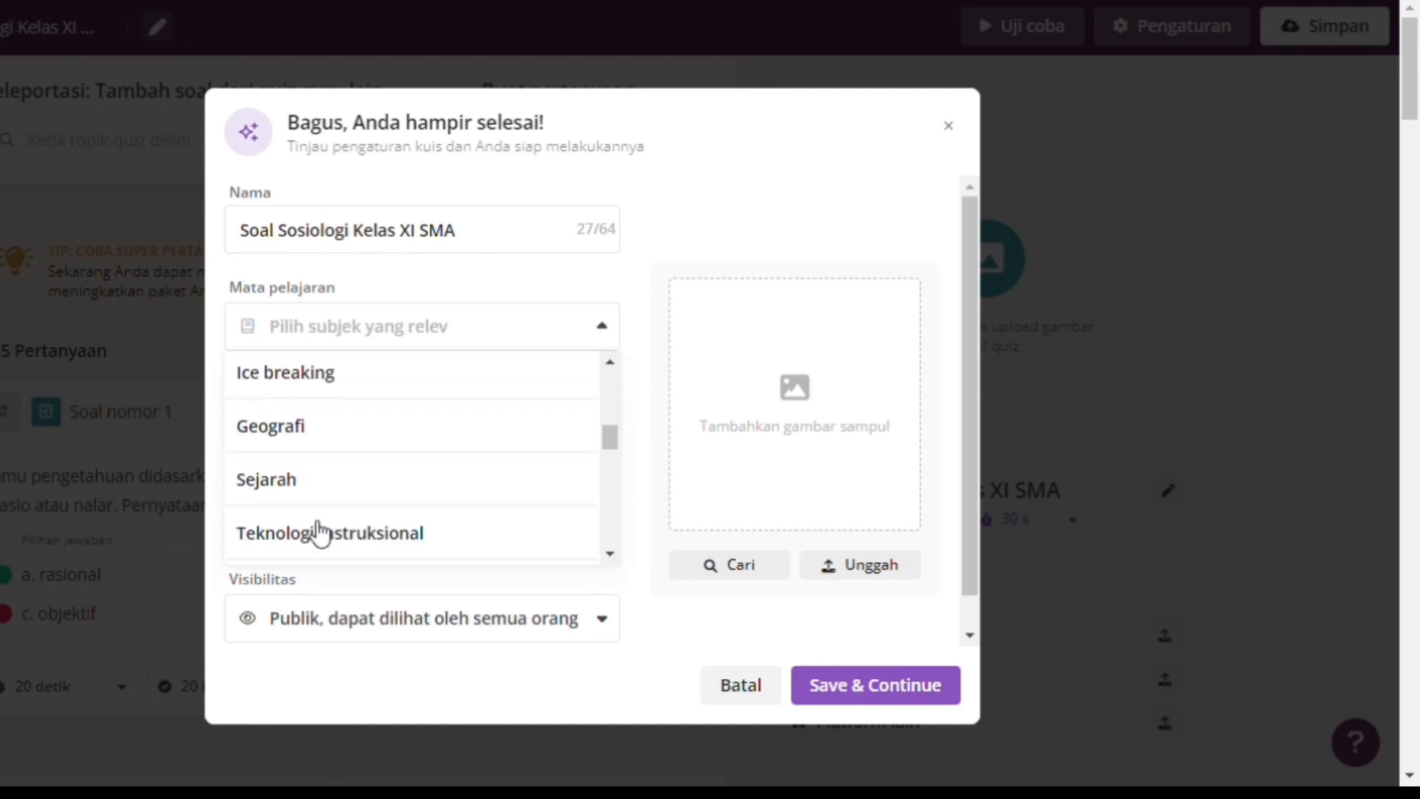
scroll(320, 533, "down", 5)
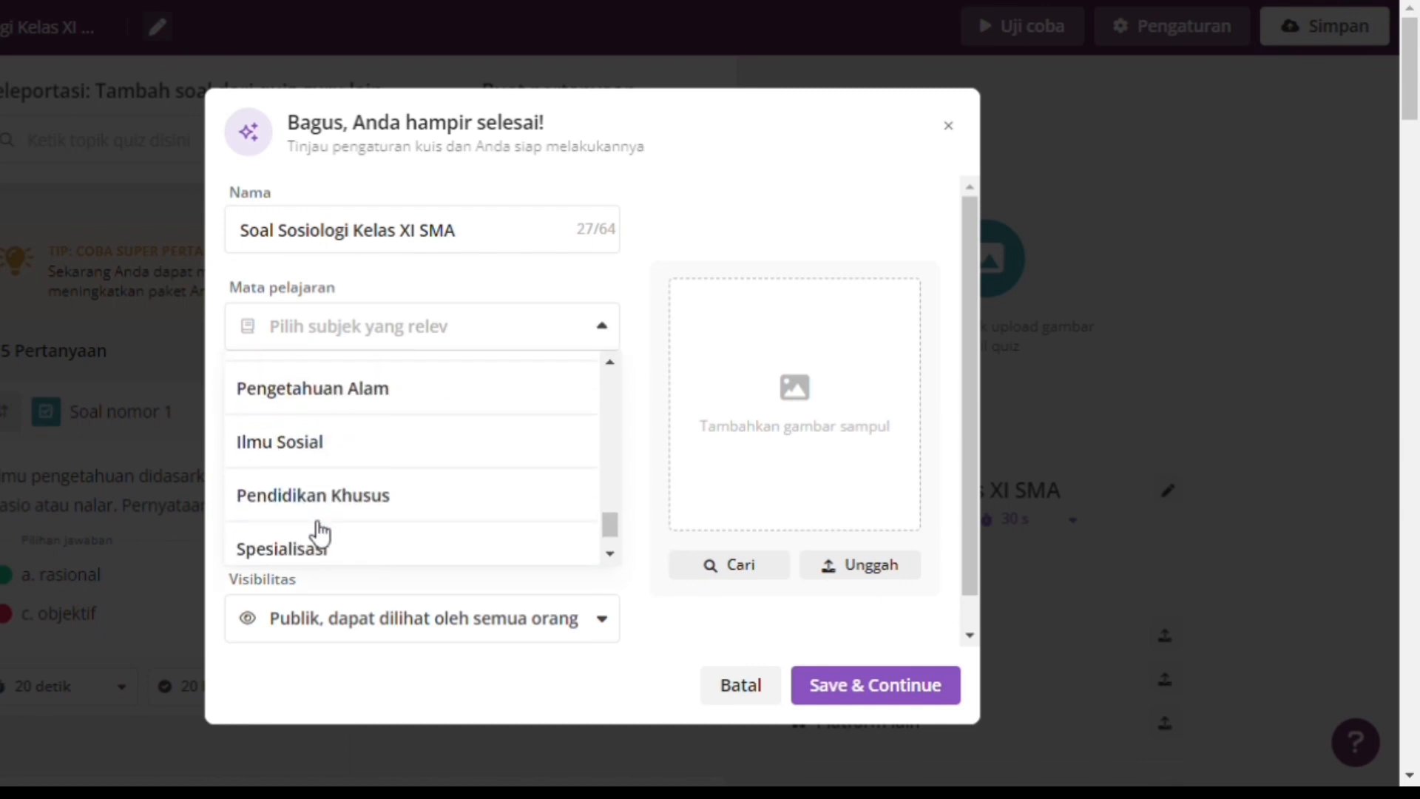
scroll(320, 533, "down", 1)
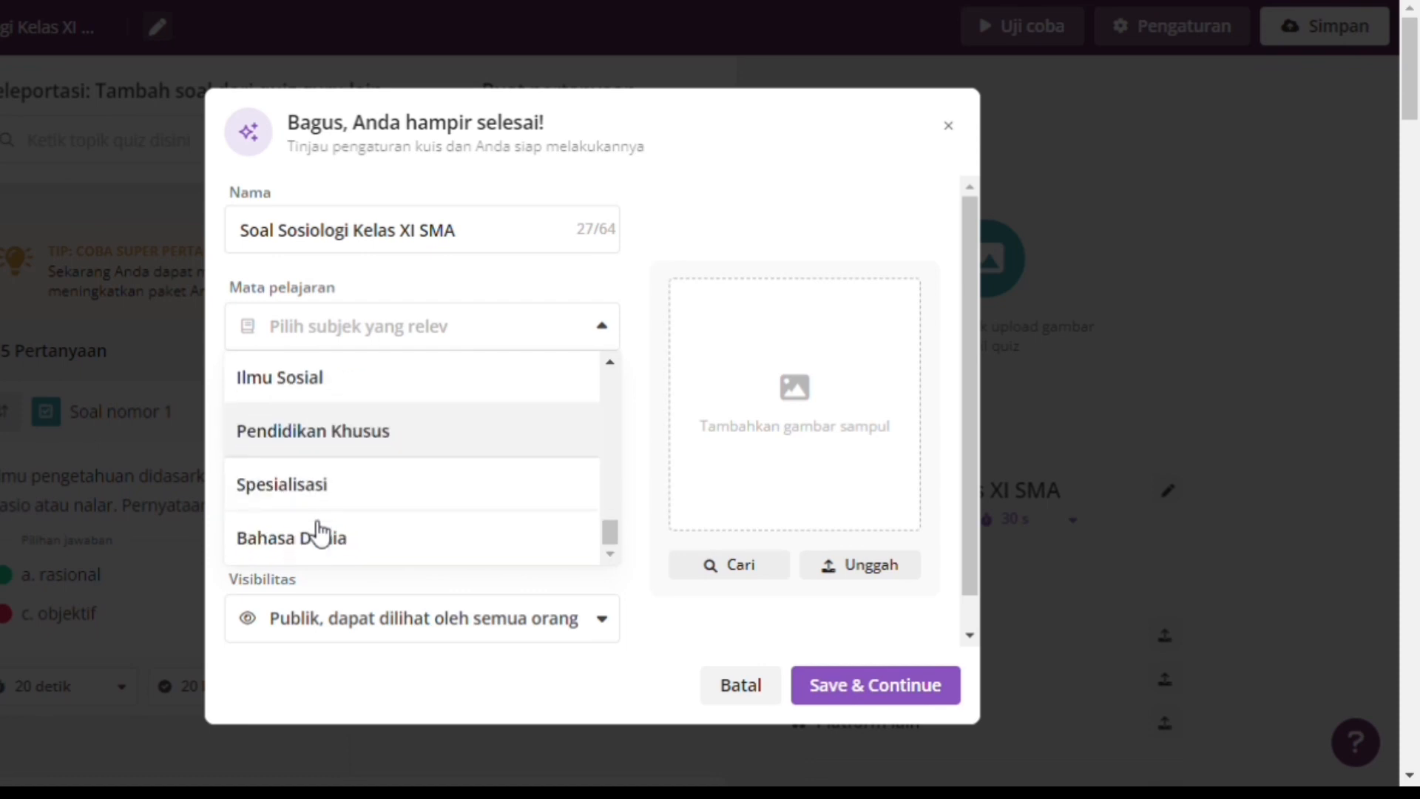
left_click(326, 372)
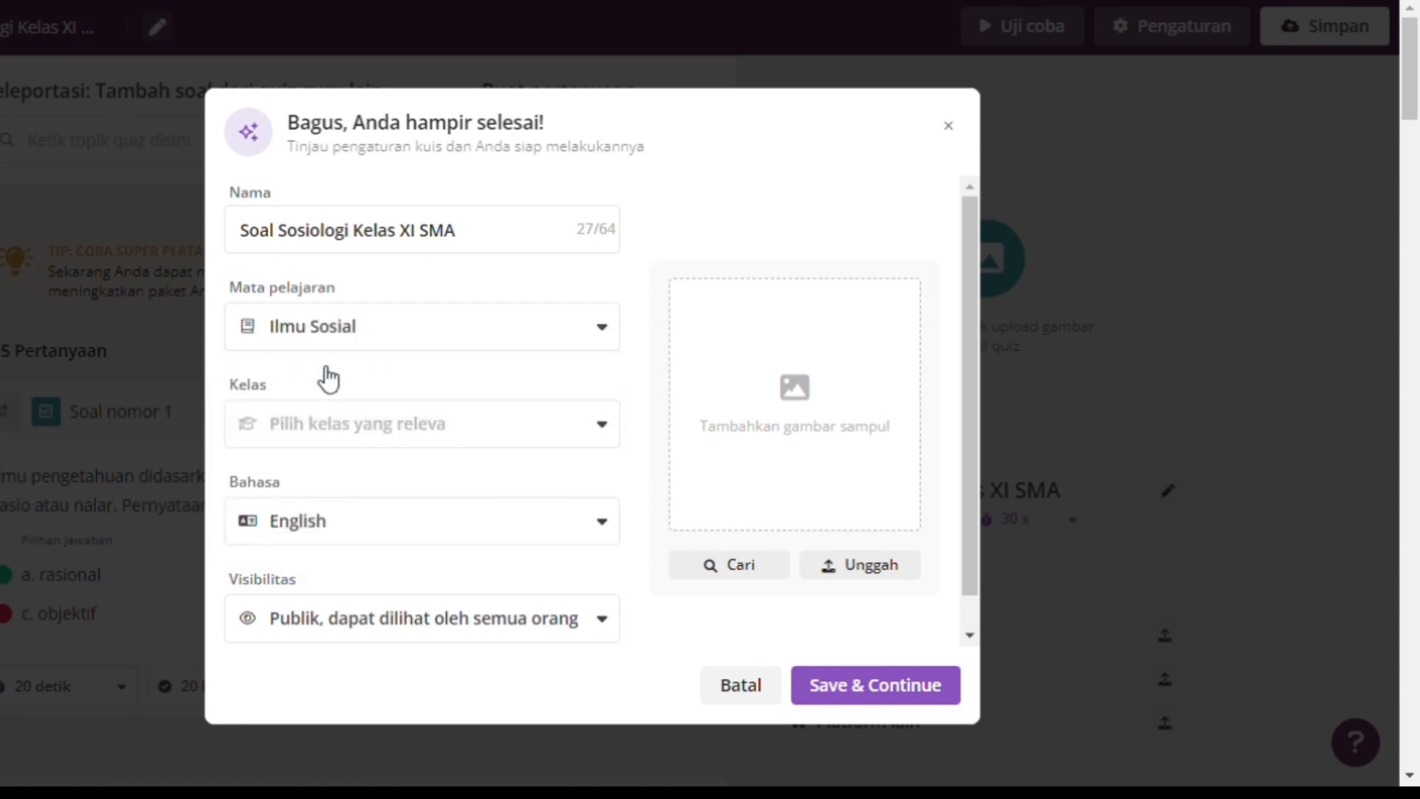
Set the quiz's class level to 11.
left_click(336, 424)
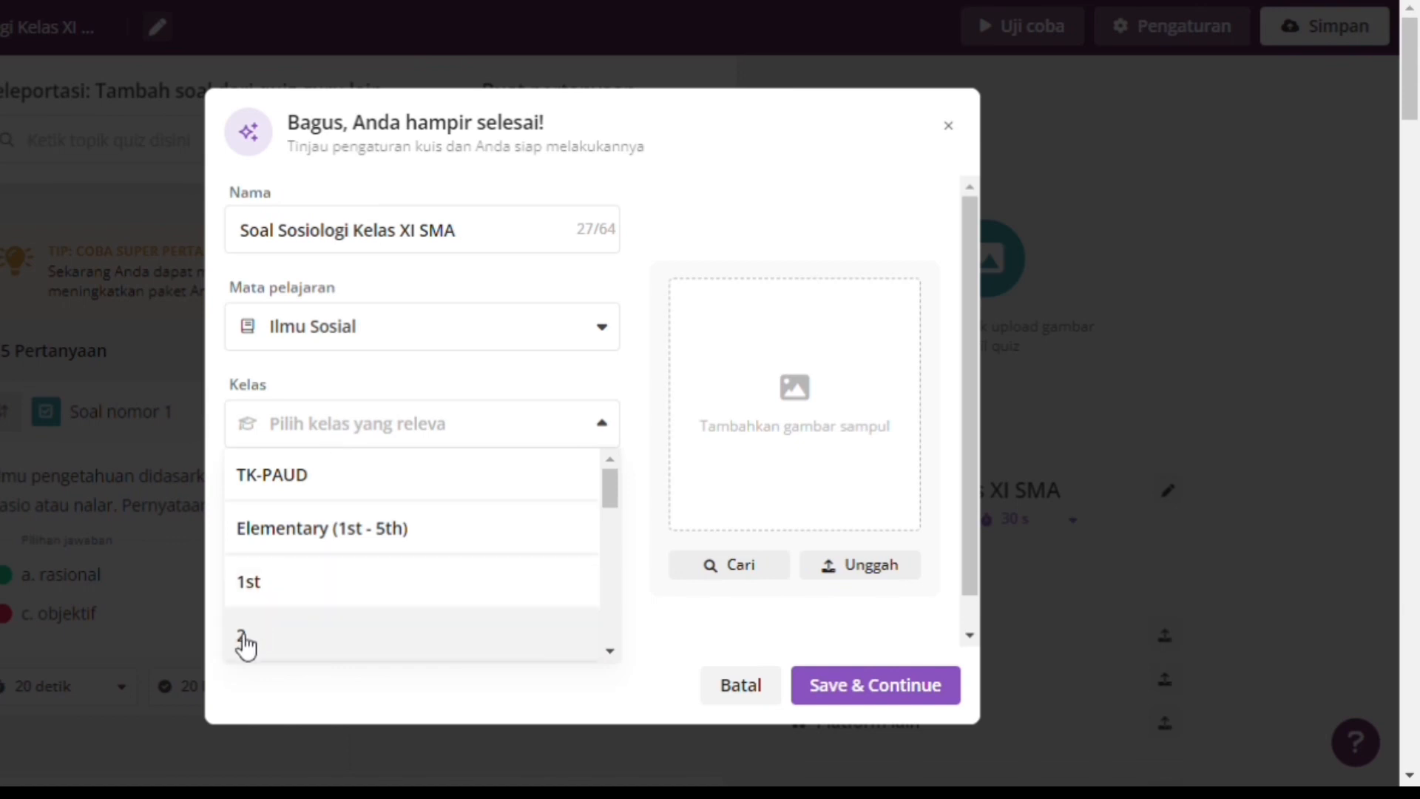
scroll(245, 646, "down", 5)
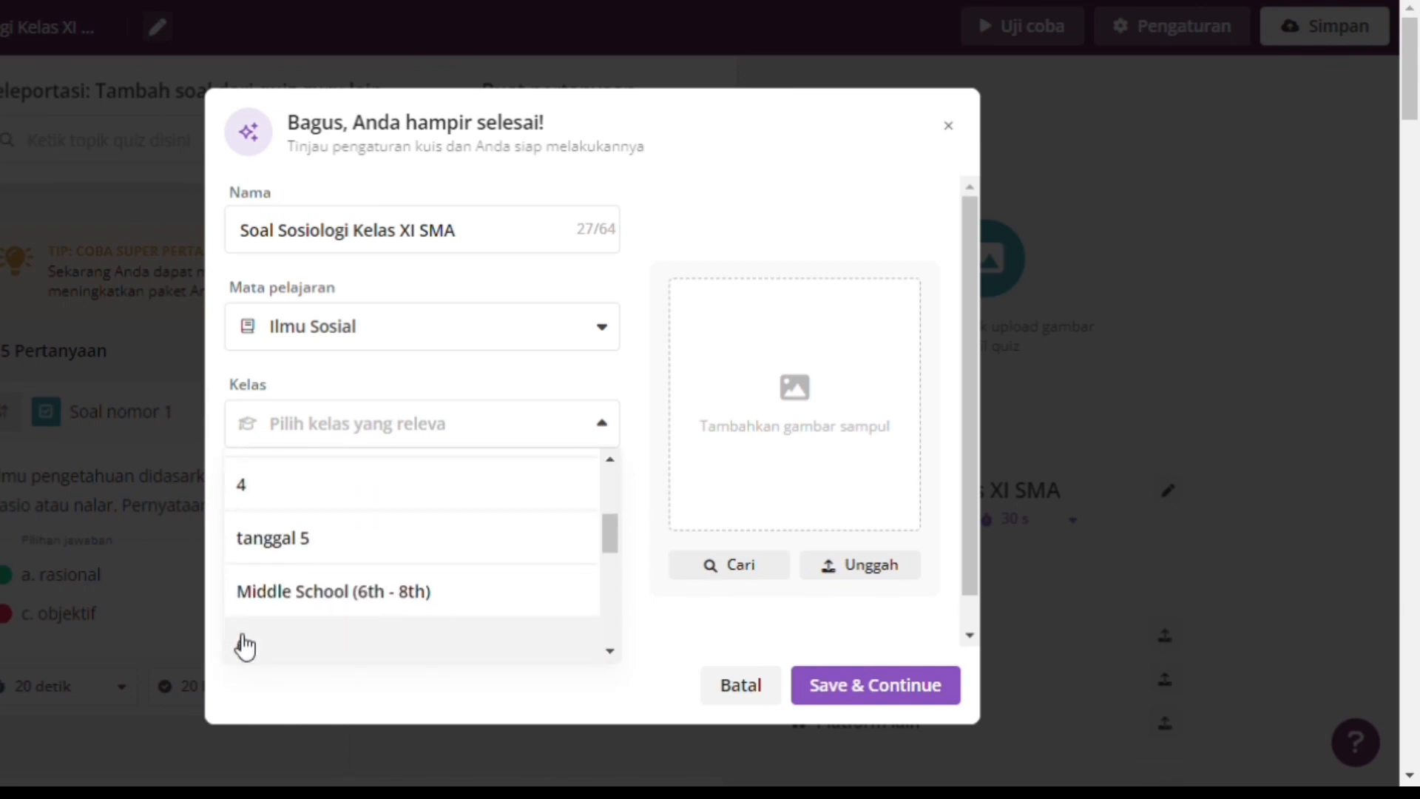
scroll(245, 646, "up", 4)
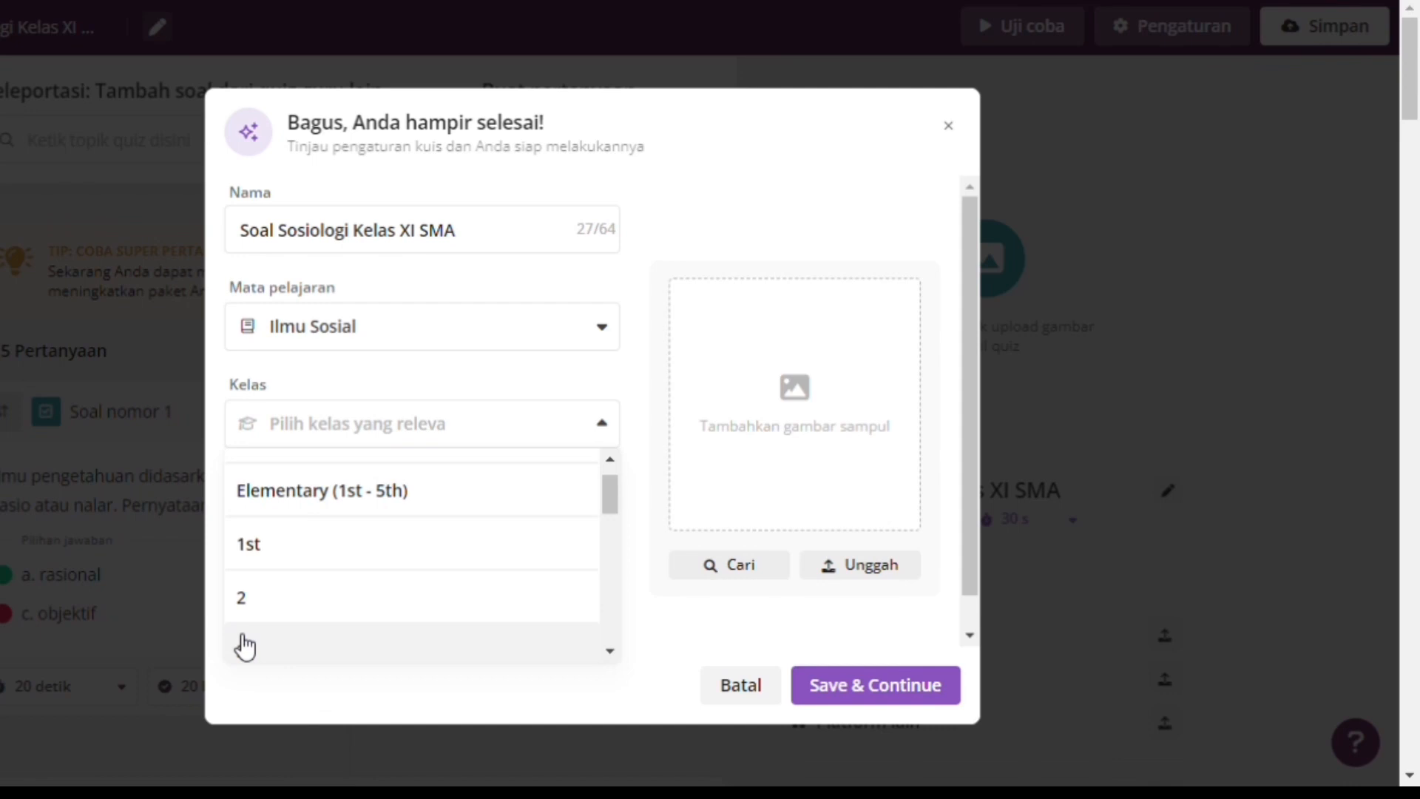
scroll(245, 646, "down", 7)
scroll(238, 646, "down", 1)
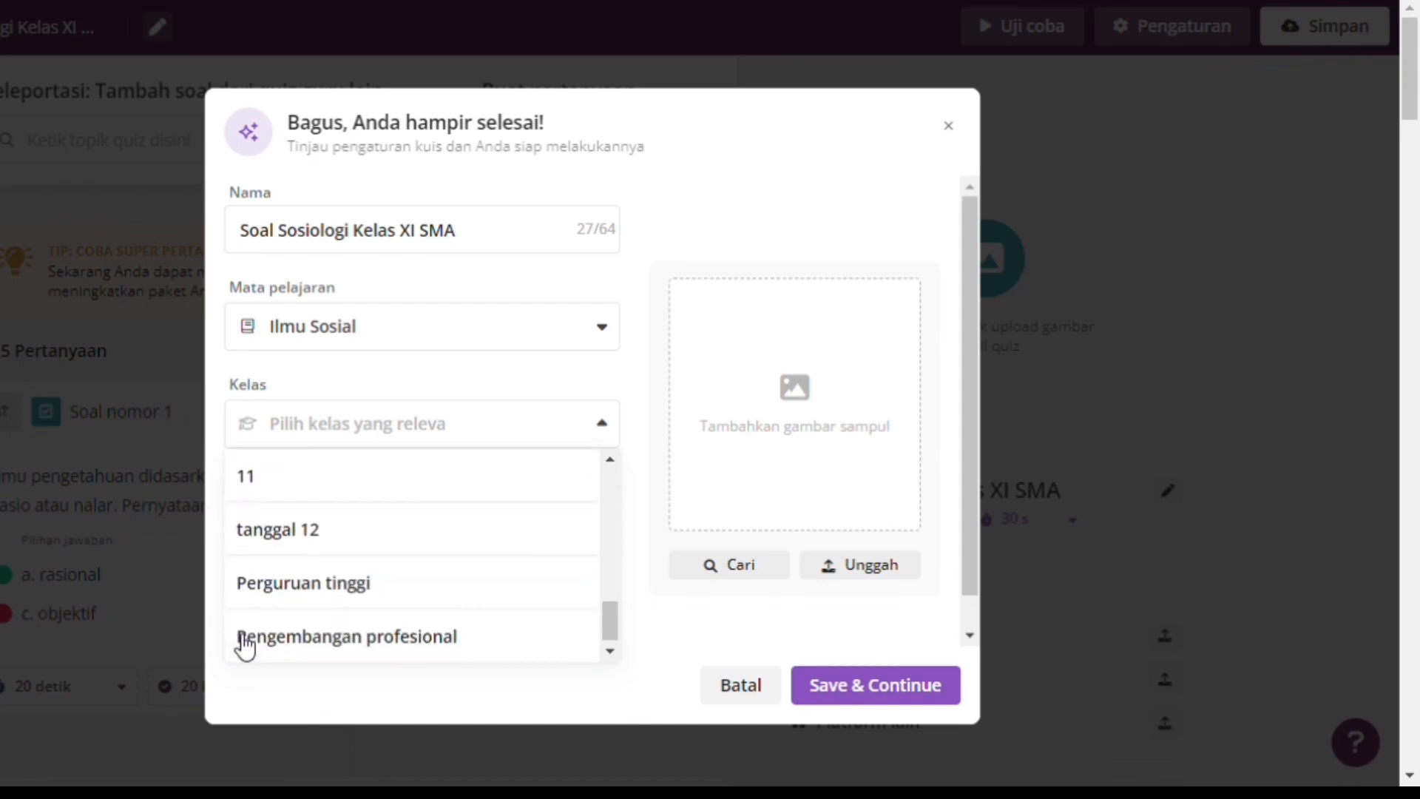
scroll(237, 647, "up", 1)
left_click(324, 518)
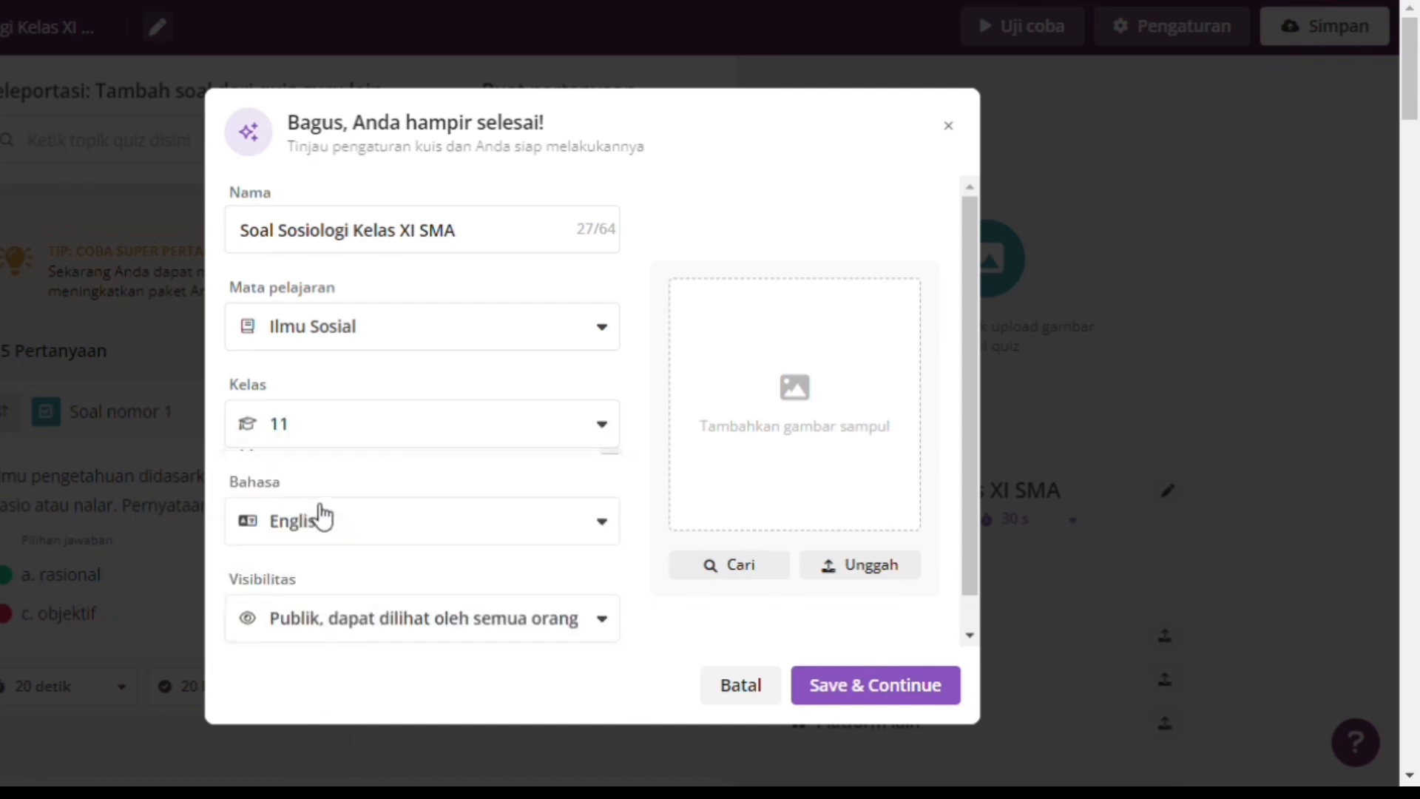
Set the quiz's language to Indonesian.
left_click(460, 536)
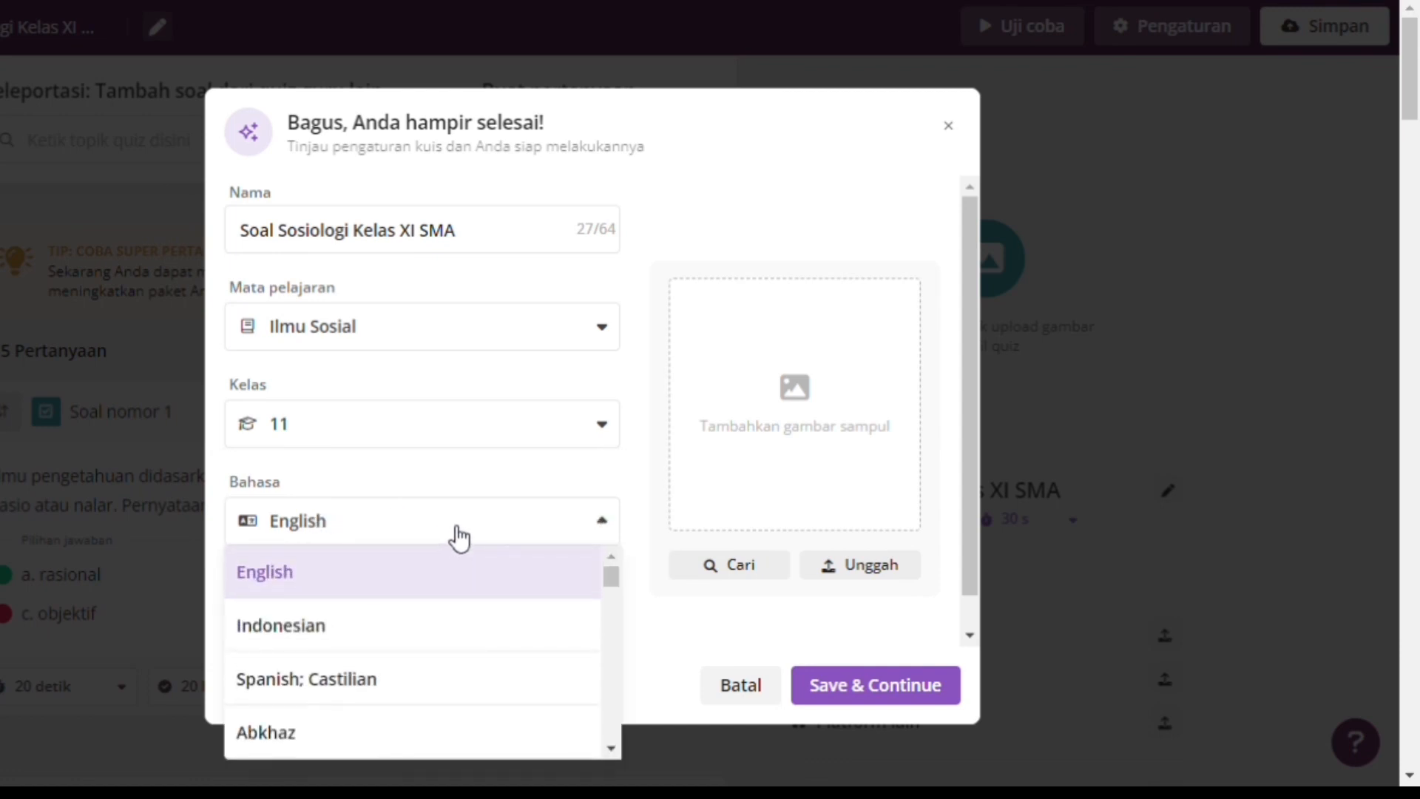
left_click(303, 625)
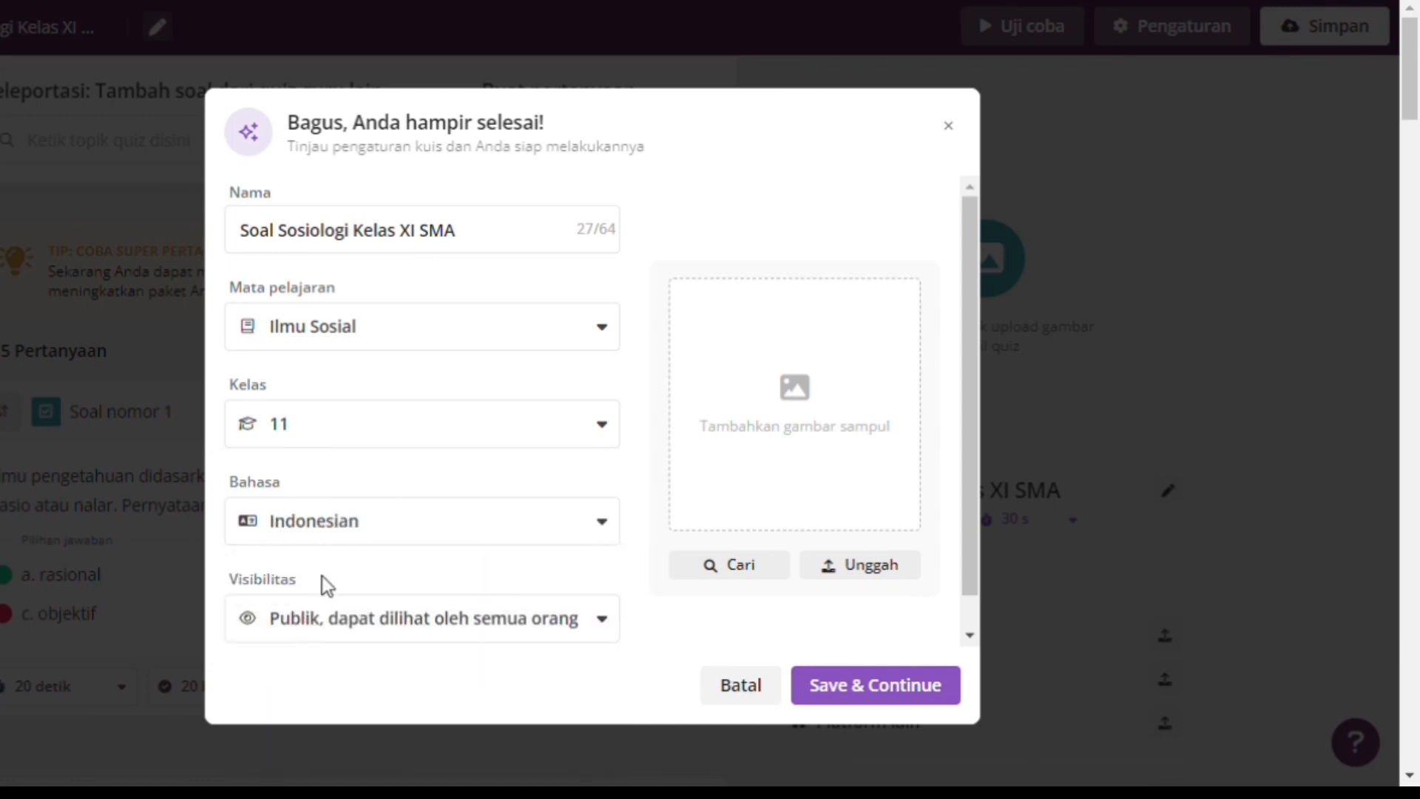
scroll(358, 546, "down", 1)
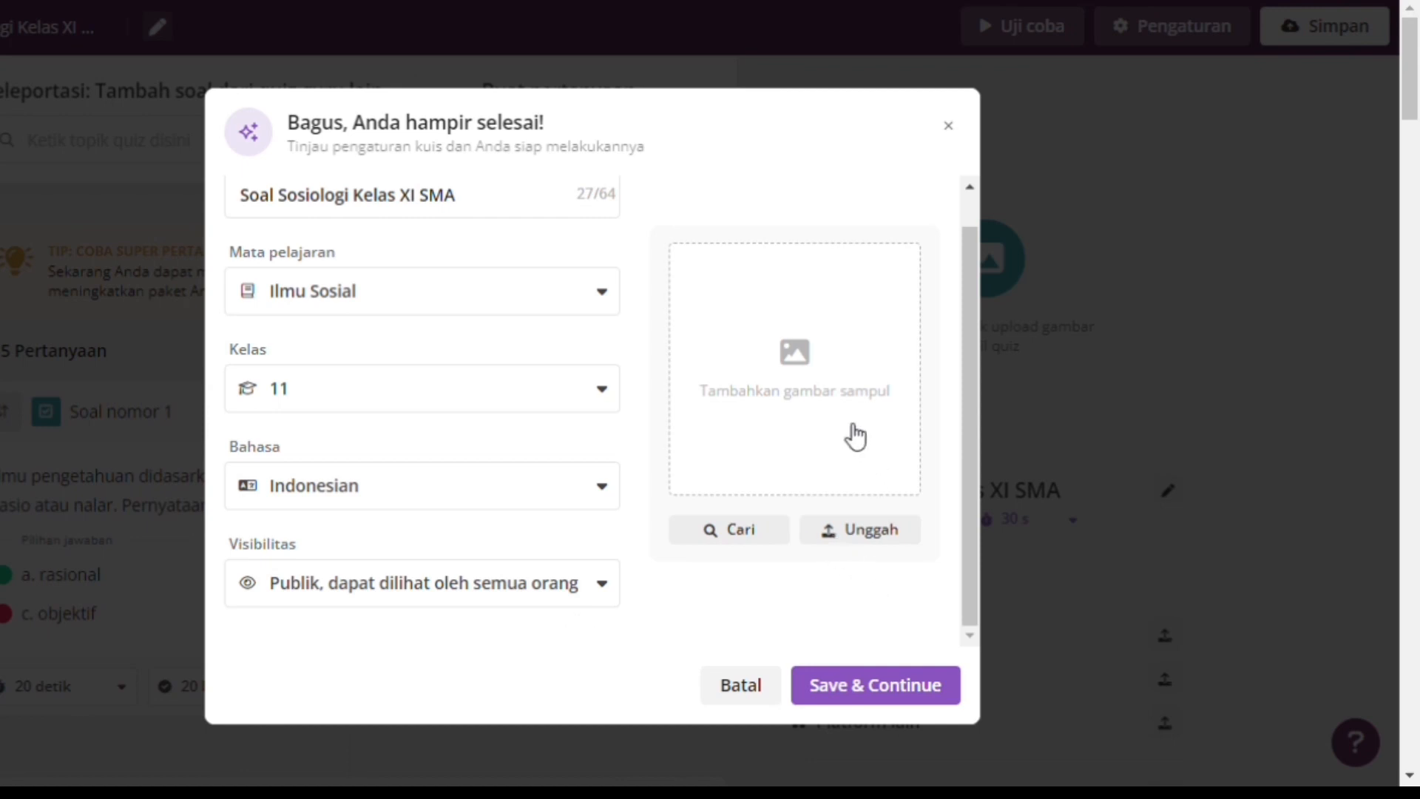
Save the quiz with these settings and decline to start it live or assign it as homework for now.
left_click(851, 691)
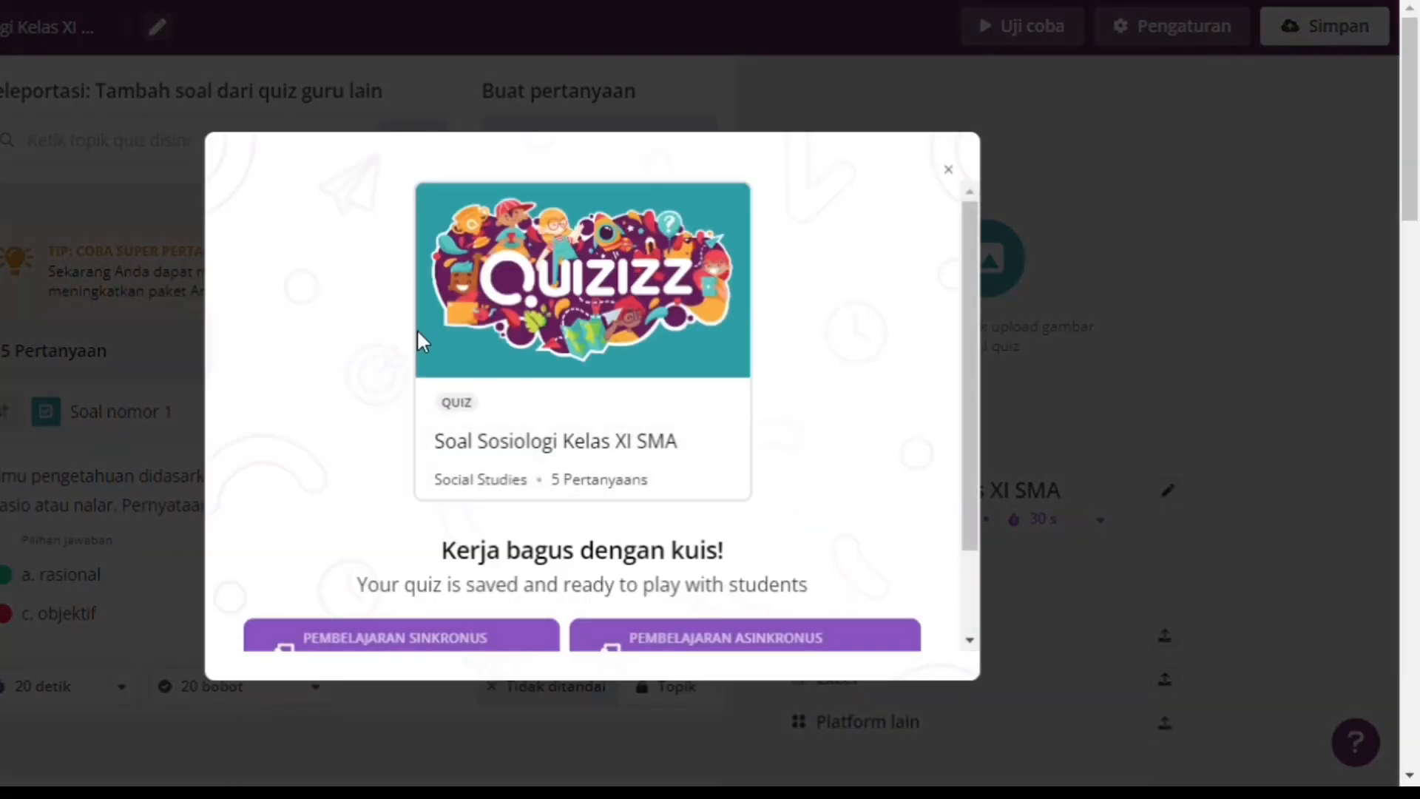
scroll(576, 260, "down", 2)
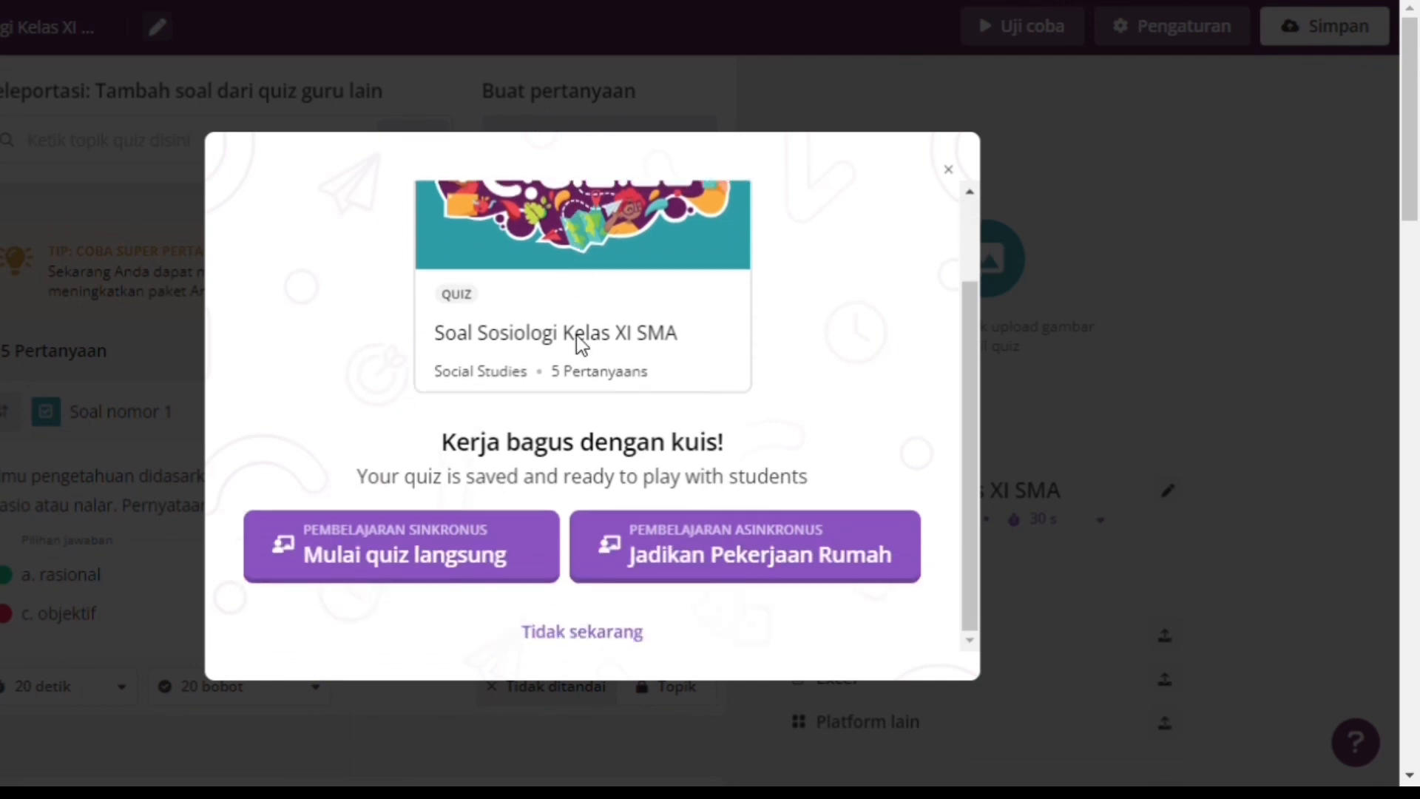
left_click(601, 631)
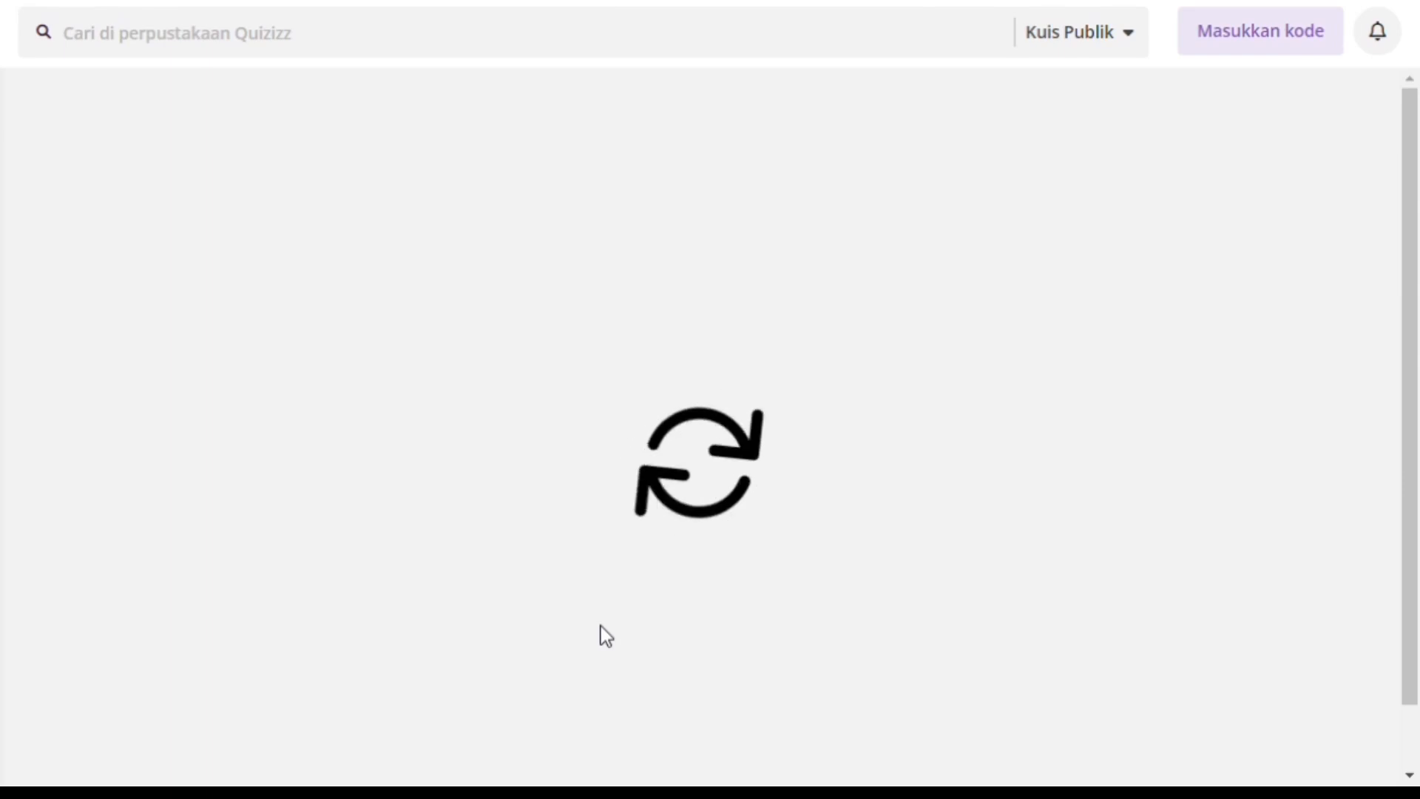